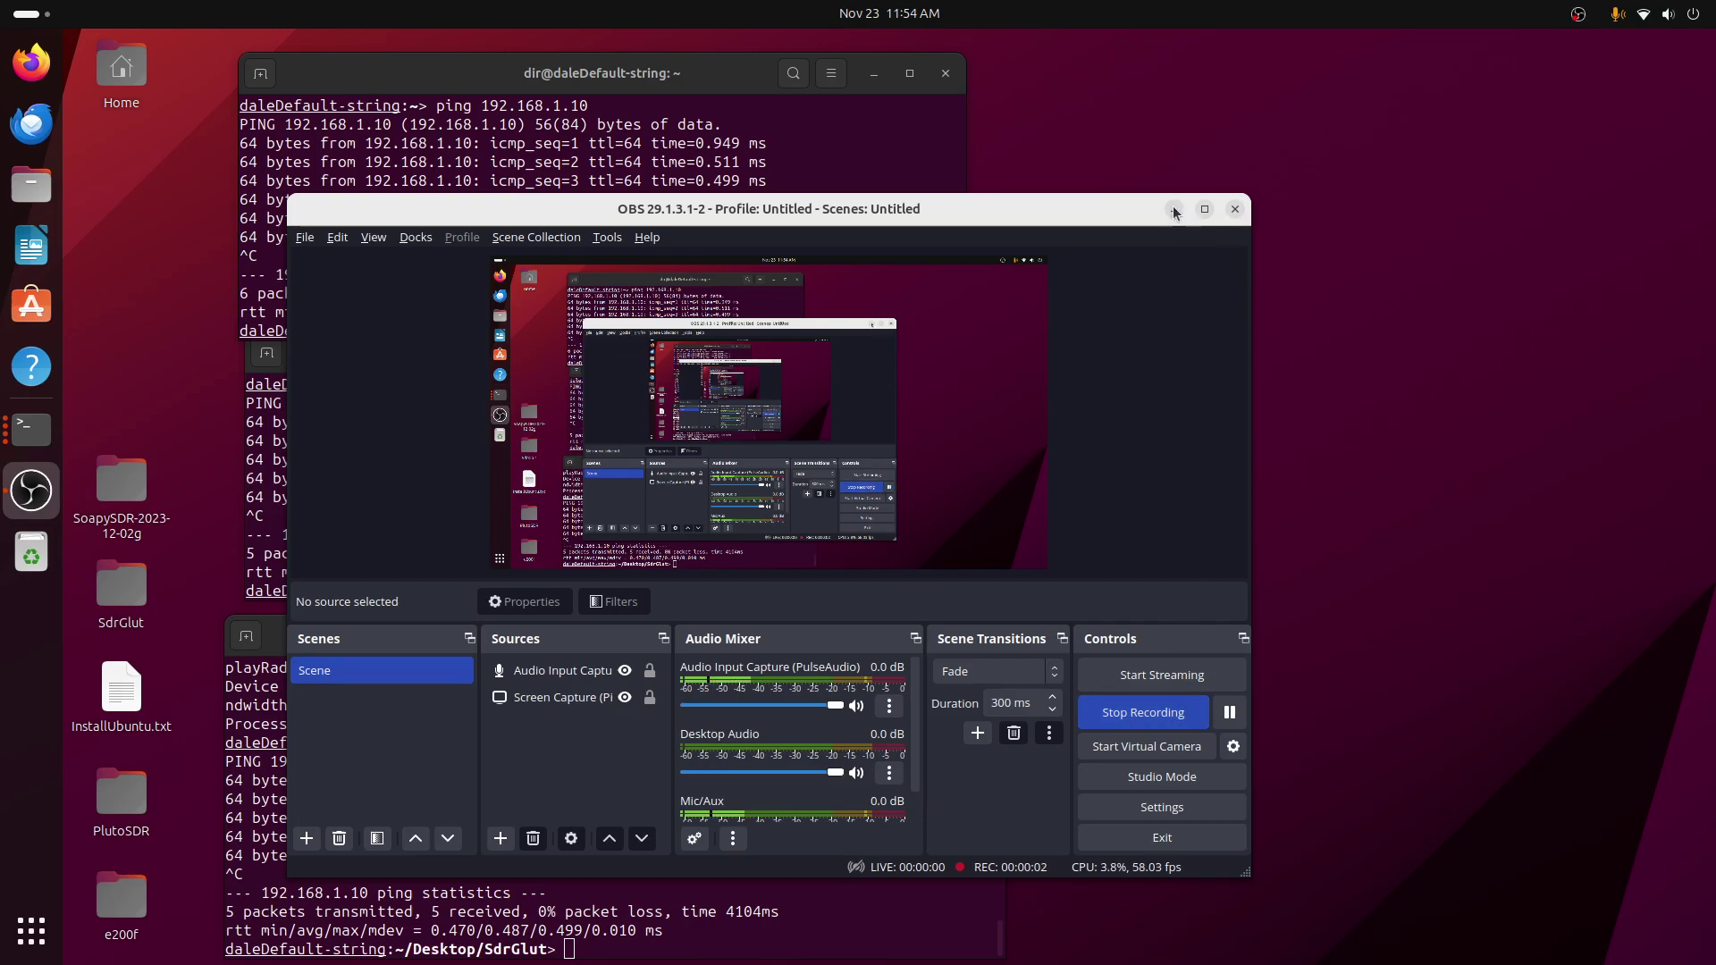
Ping the E200 at 192.168.1.10 until it shows 0% packet loss, then launch CubicSDR
click(1173, 211)
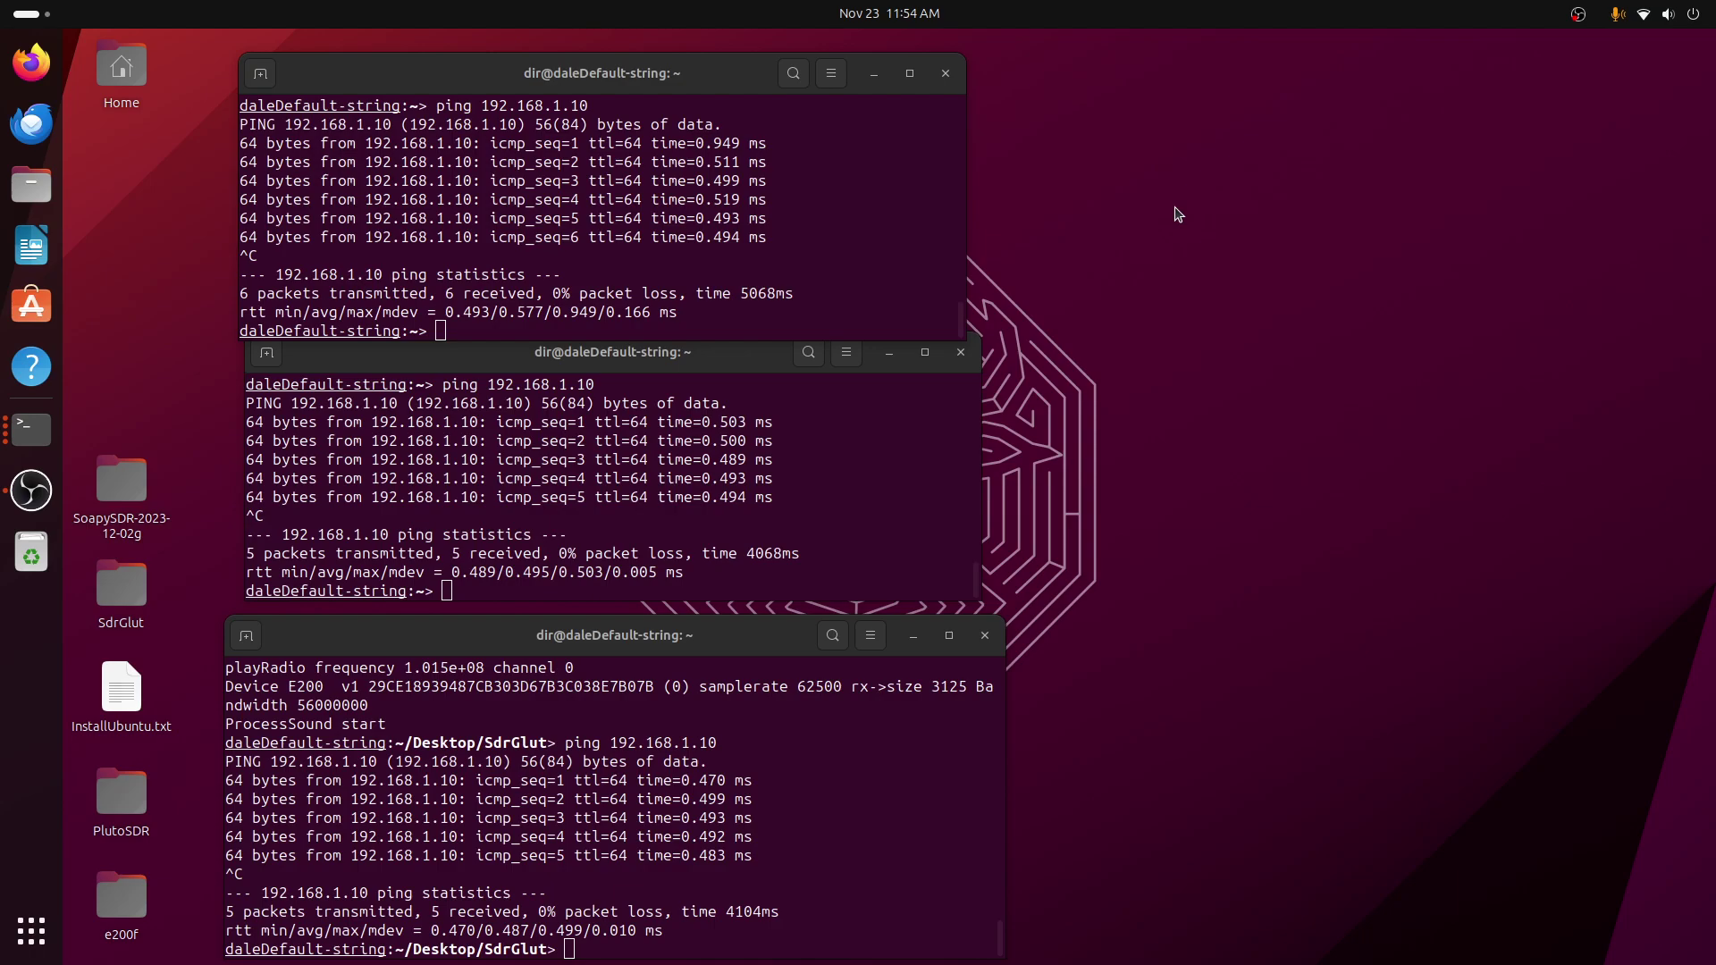
click(738, 67)
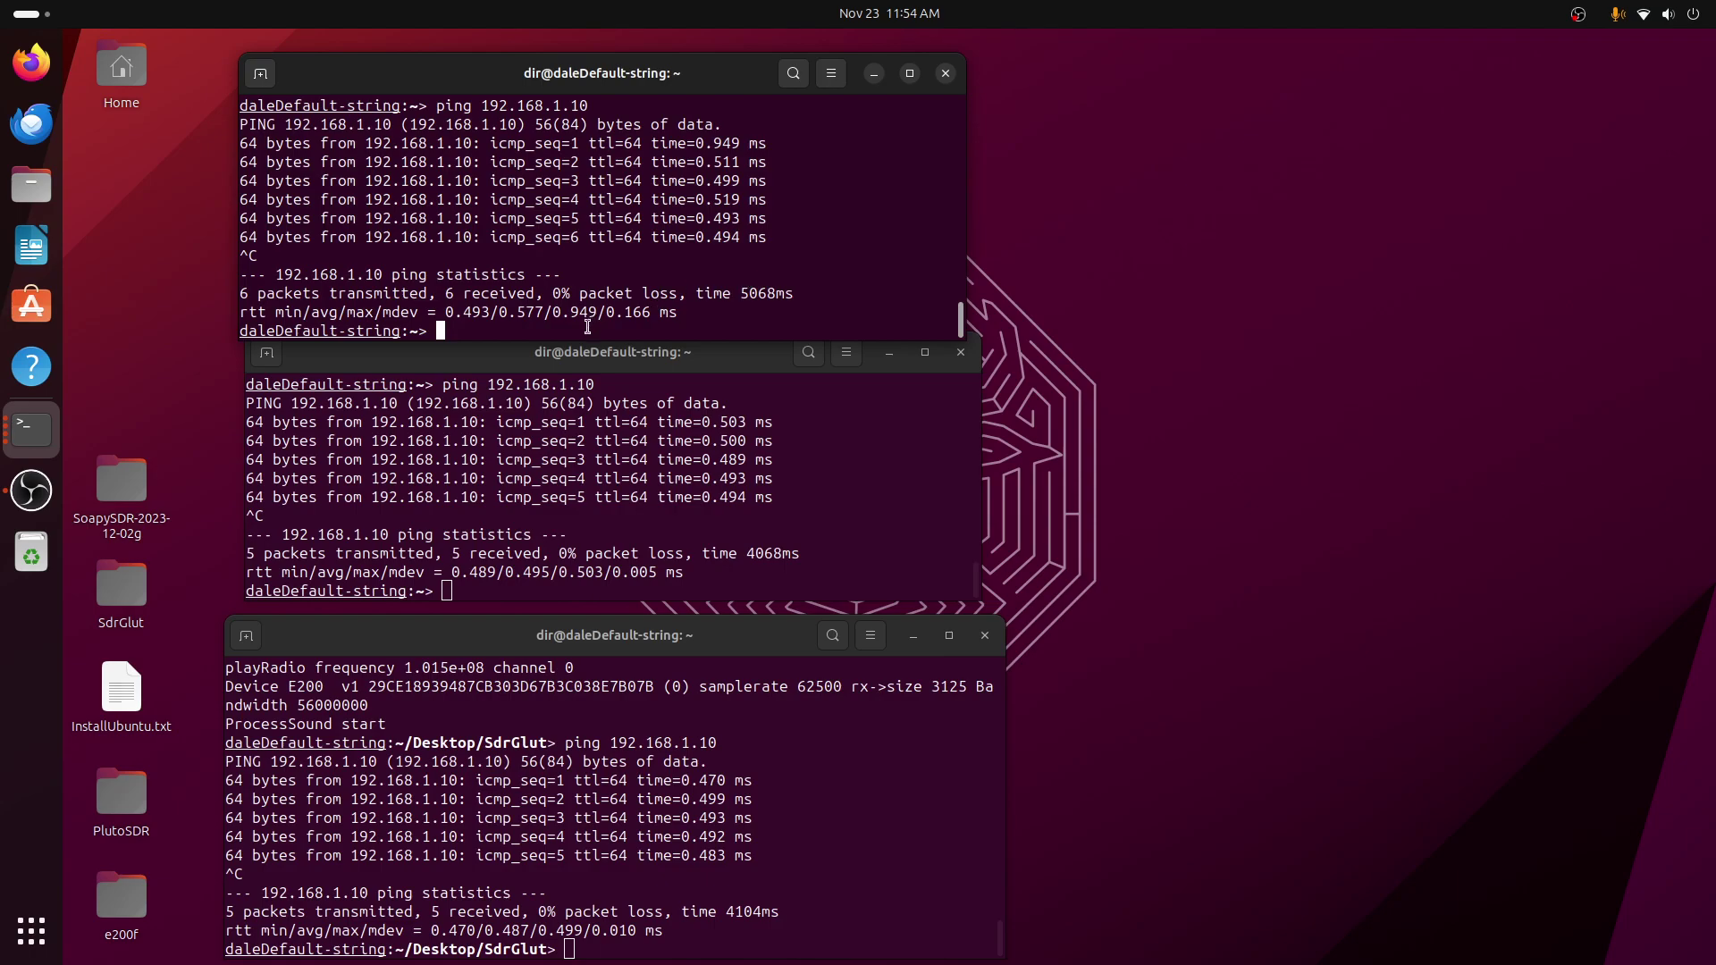
key(Up)
key(Return)
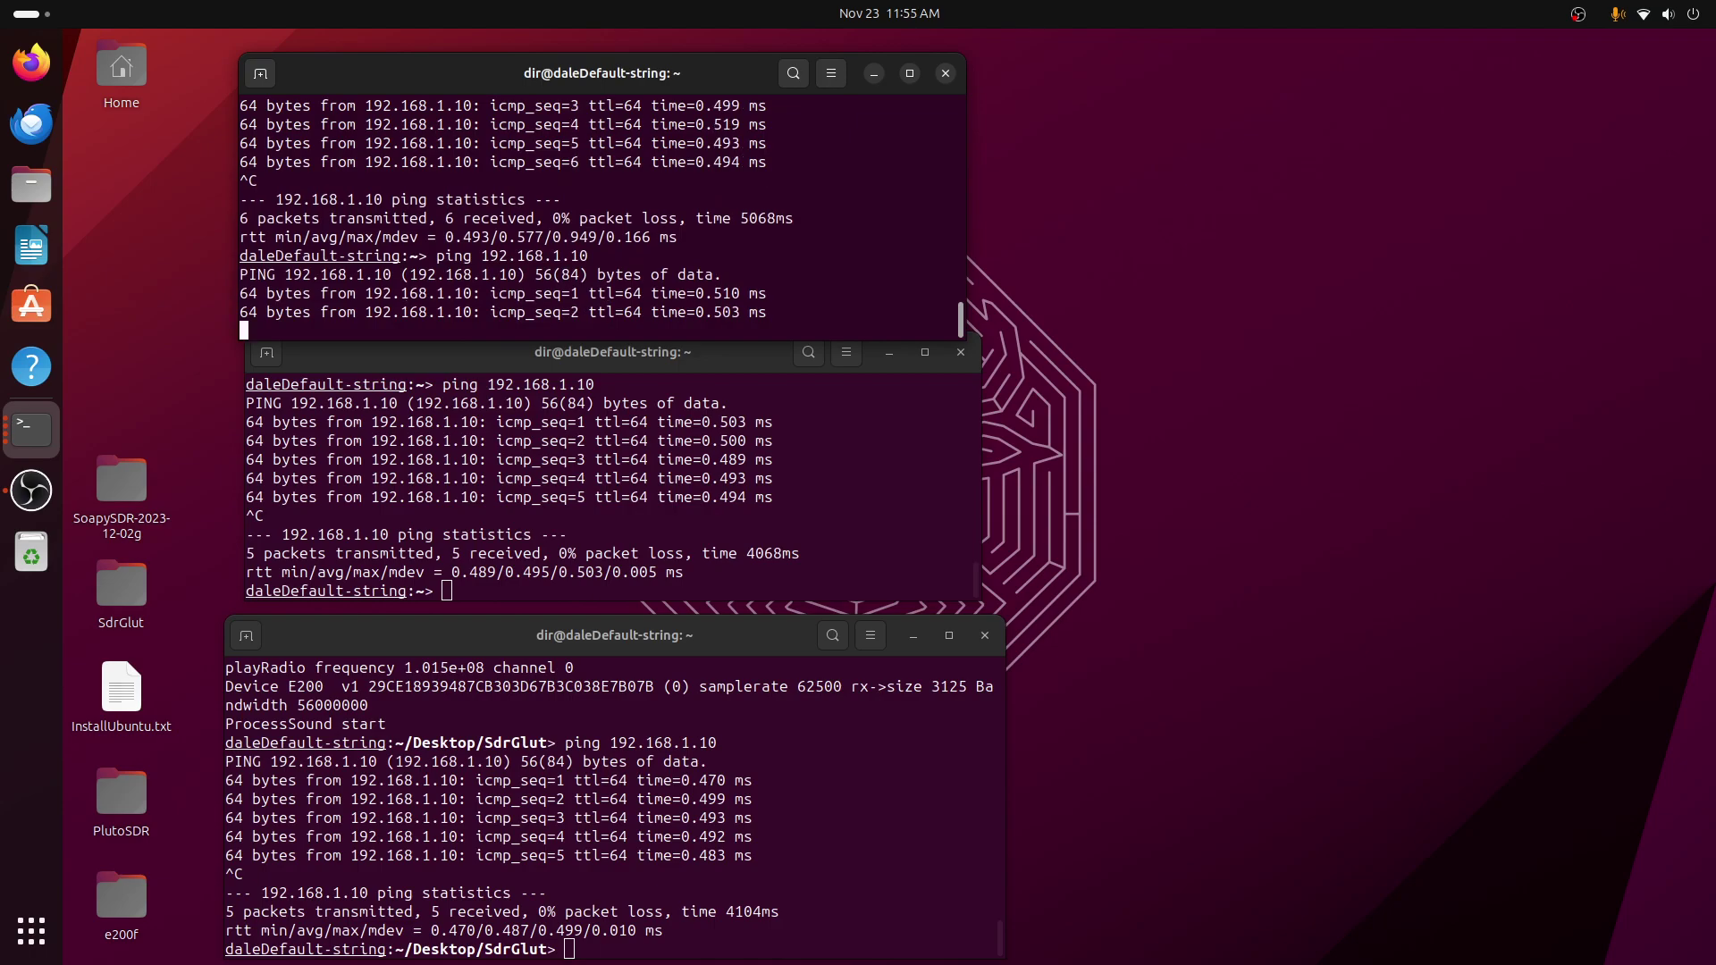
key(ctrl+c)
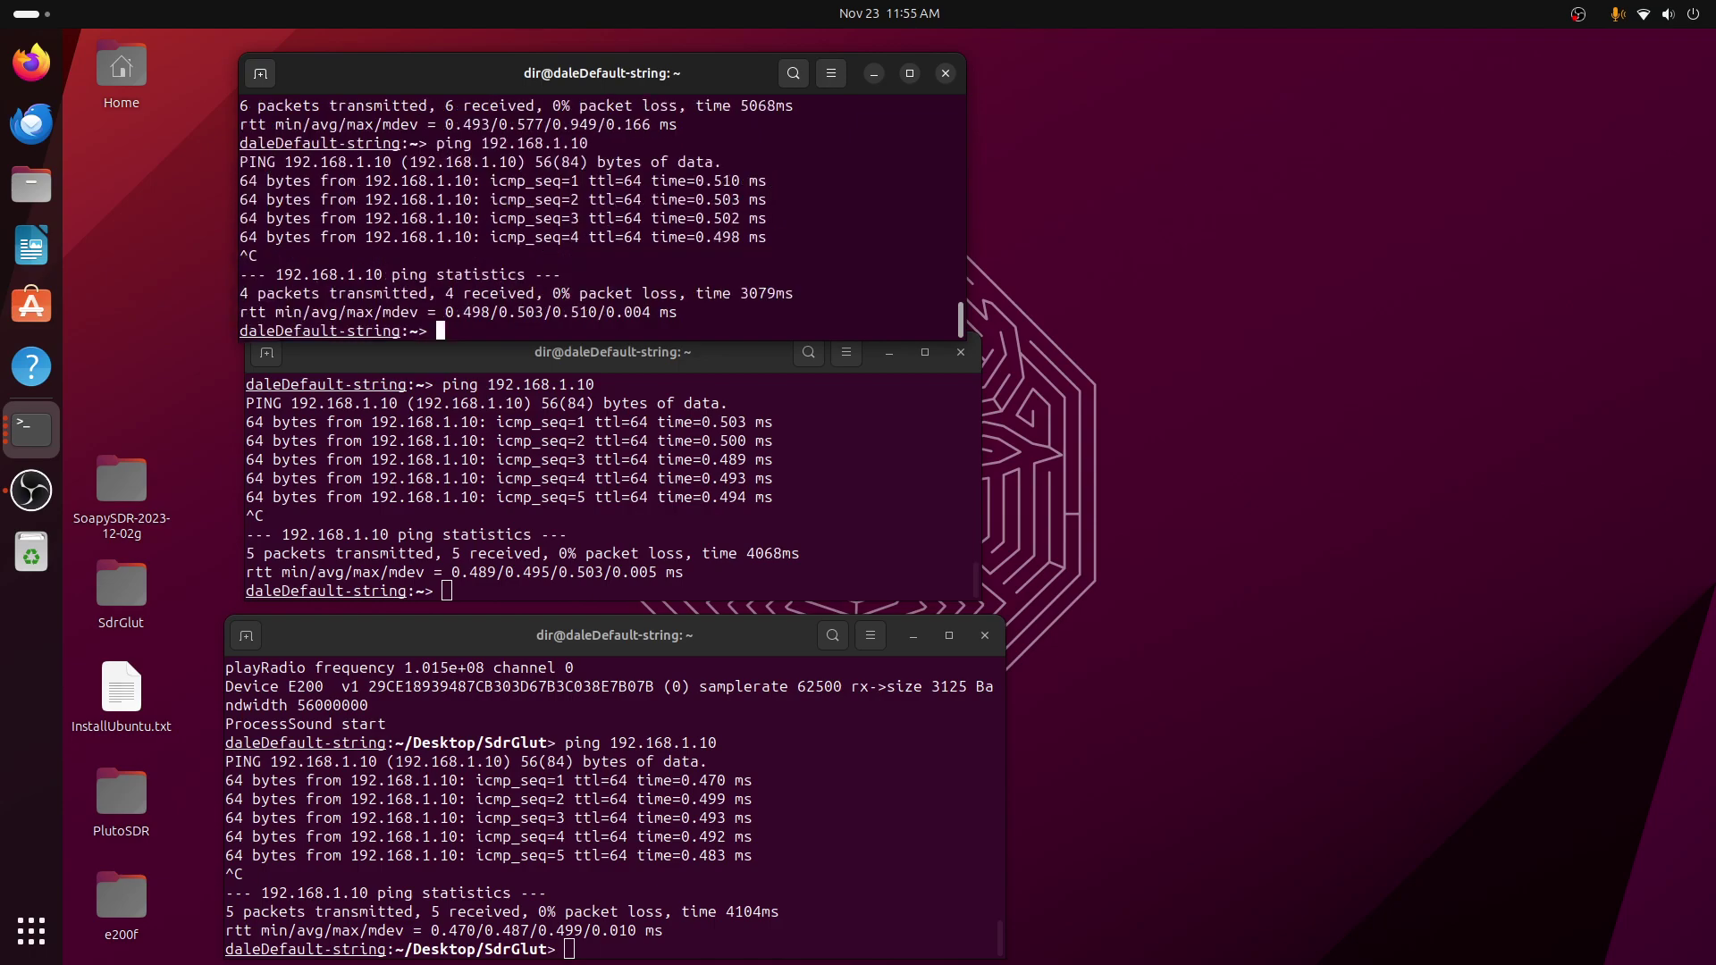
key(Up)
key(Up)
key(Return)
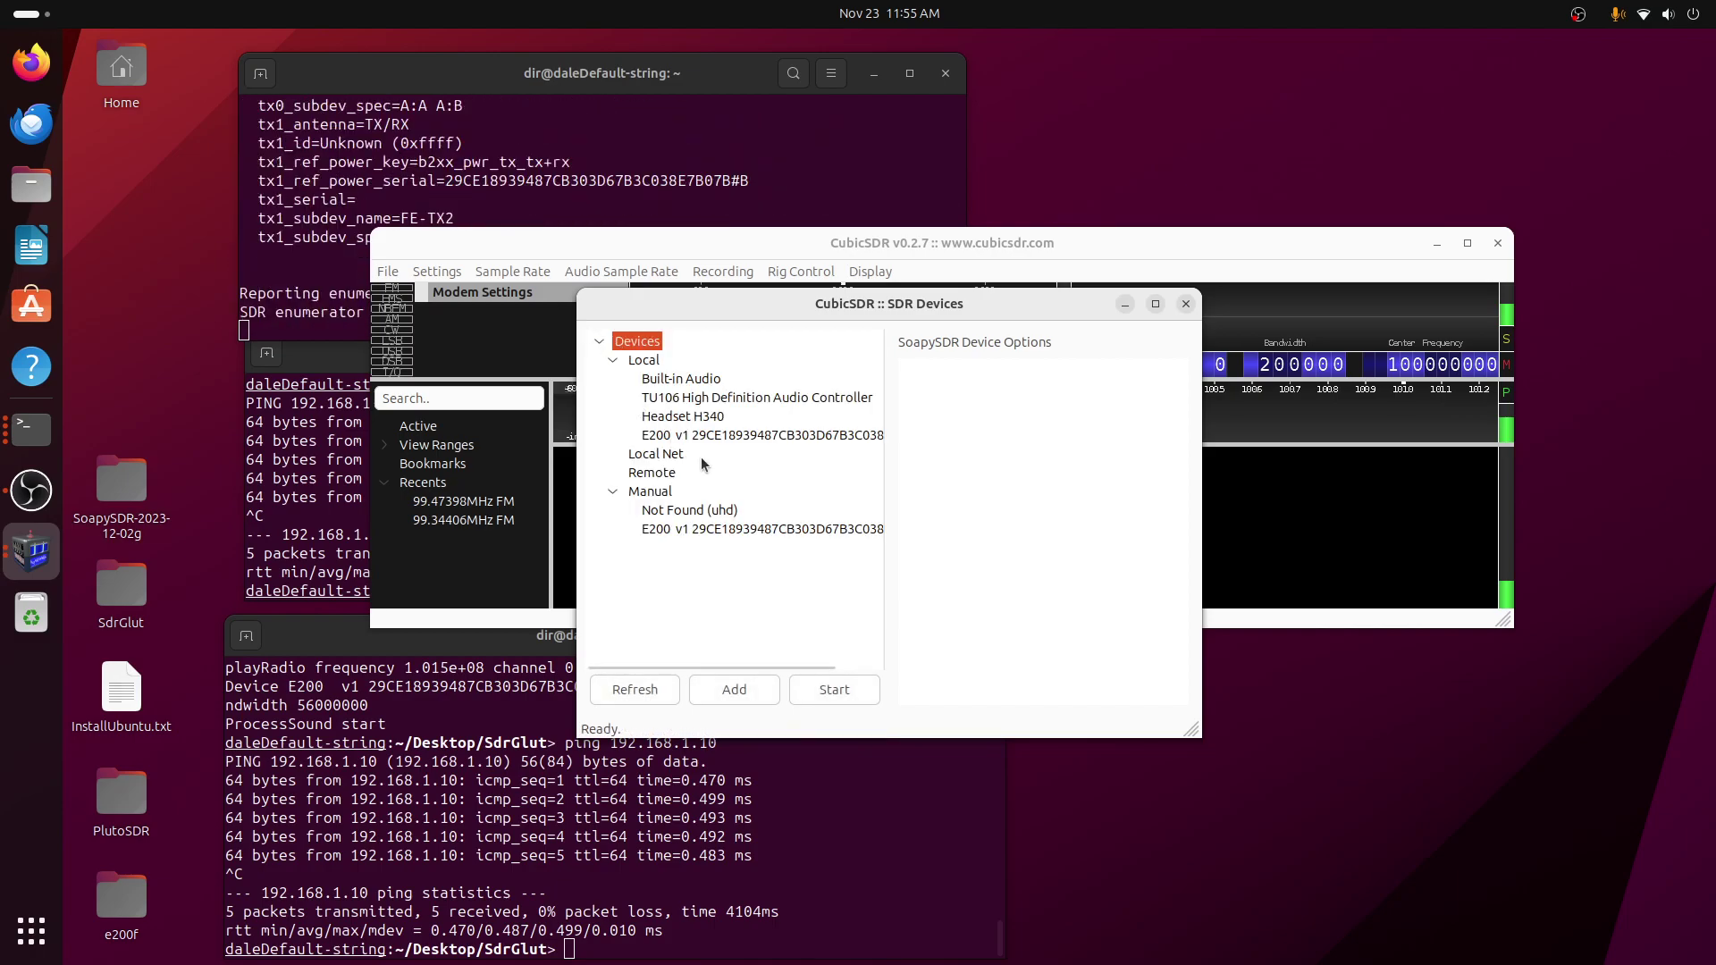
Select the E200 v1 device in SDR Devices and start receiving
click(731, 435)
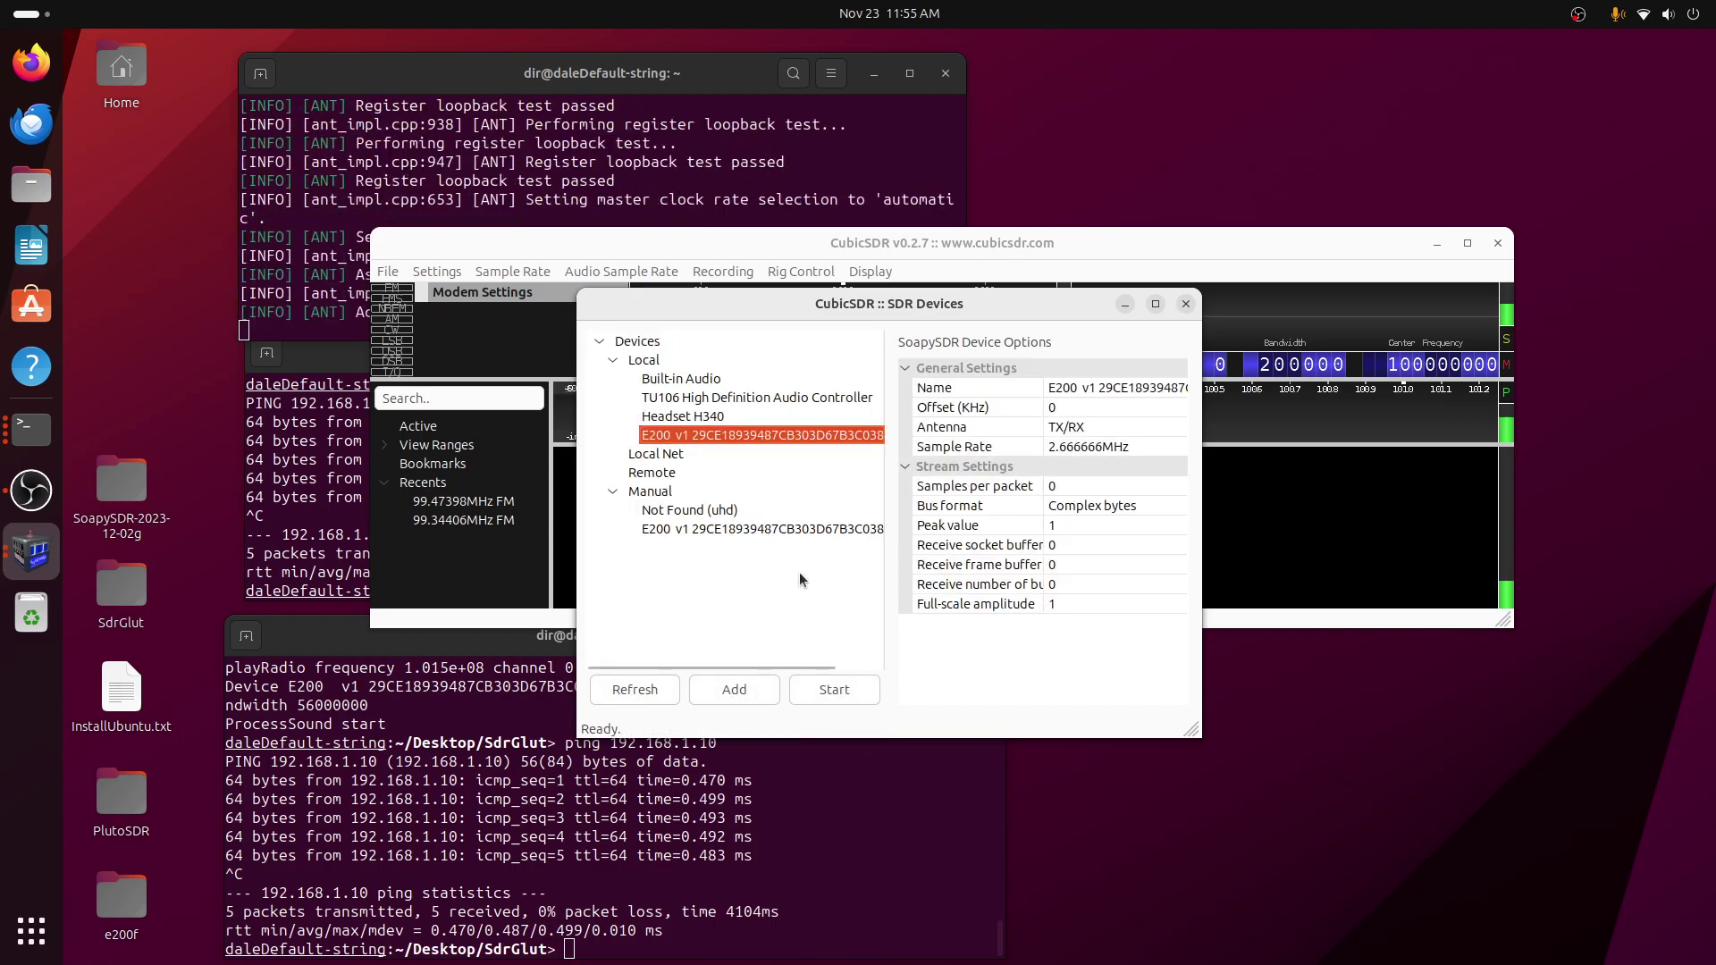
click(834, 688)
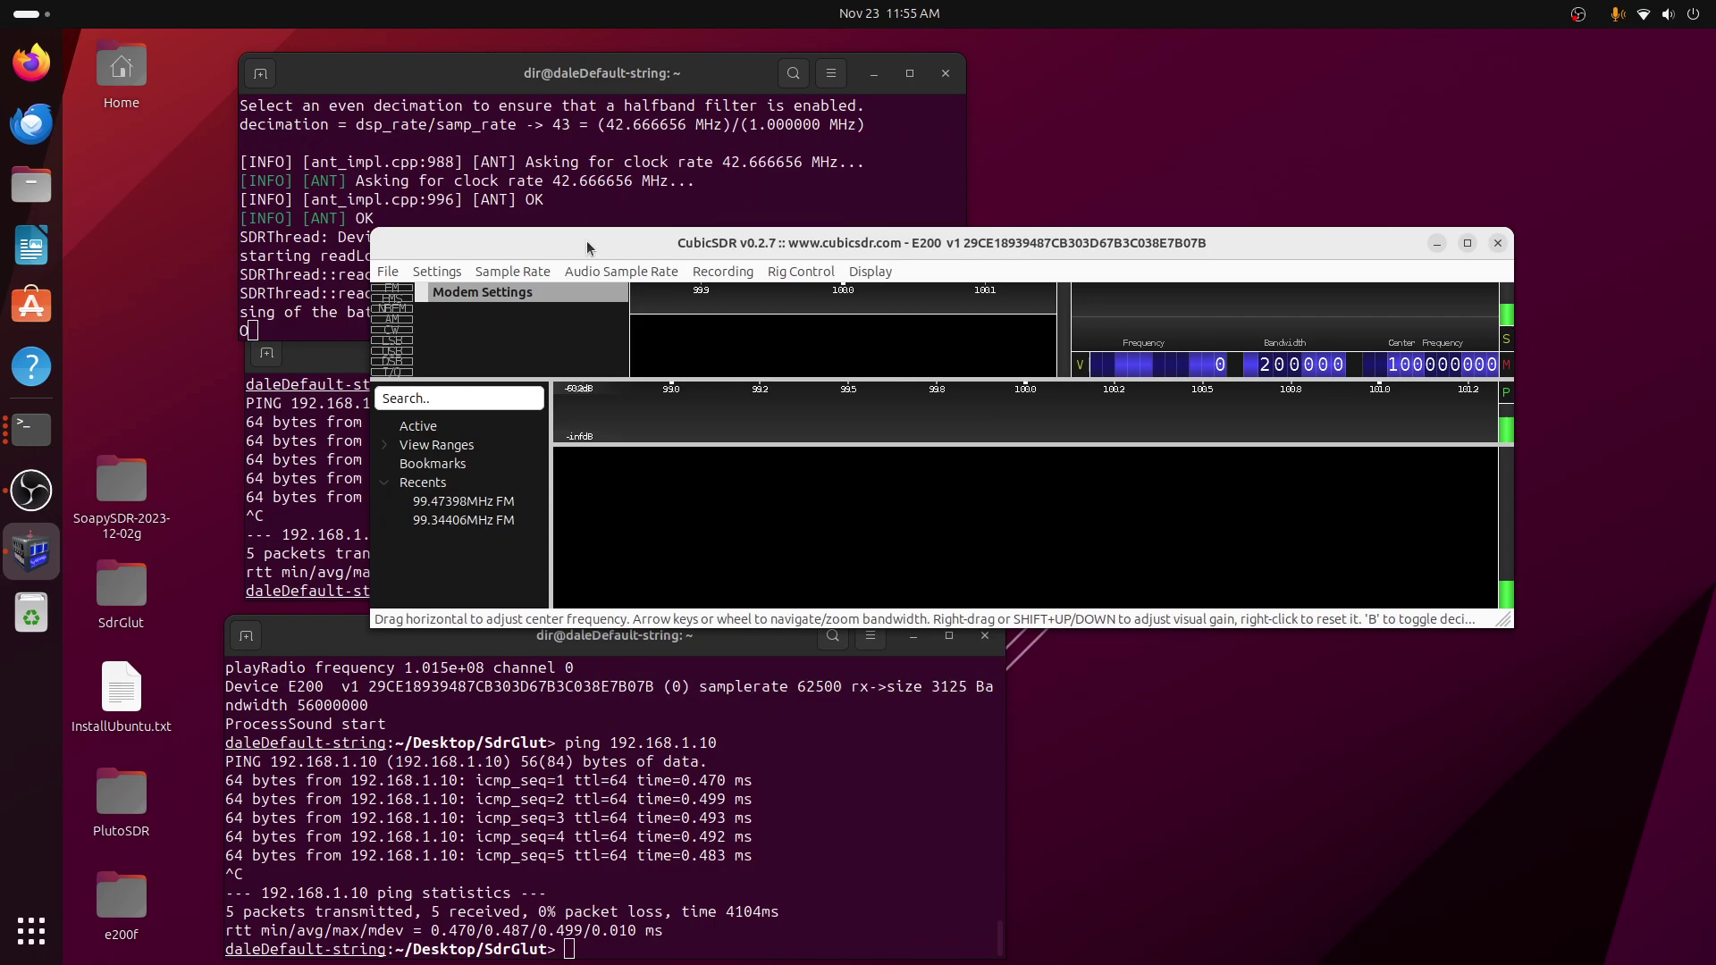
drag(587, 247, 705, 193)
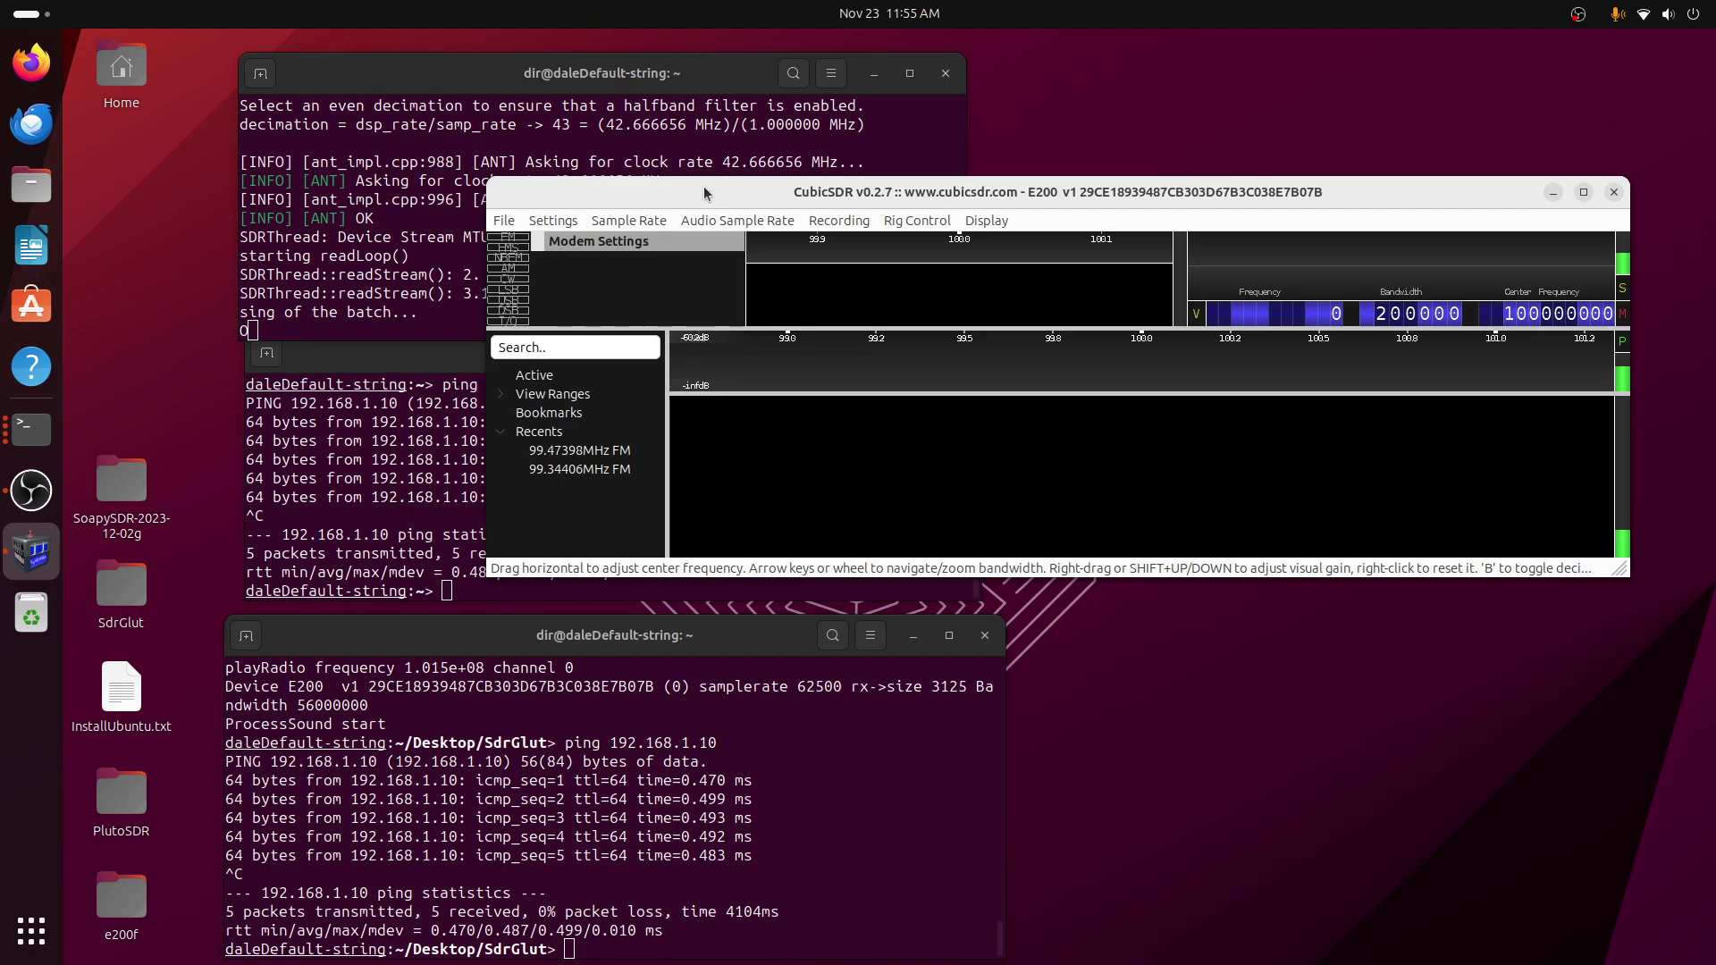
Review the terminal log for read-failure errors, then close CubicSDR
click(658, 154)
scroll(859, 186, up, 5)
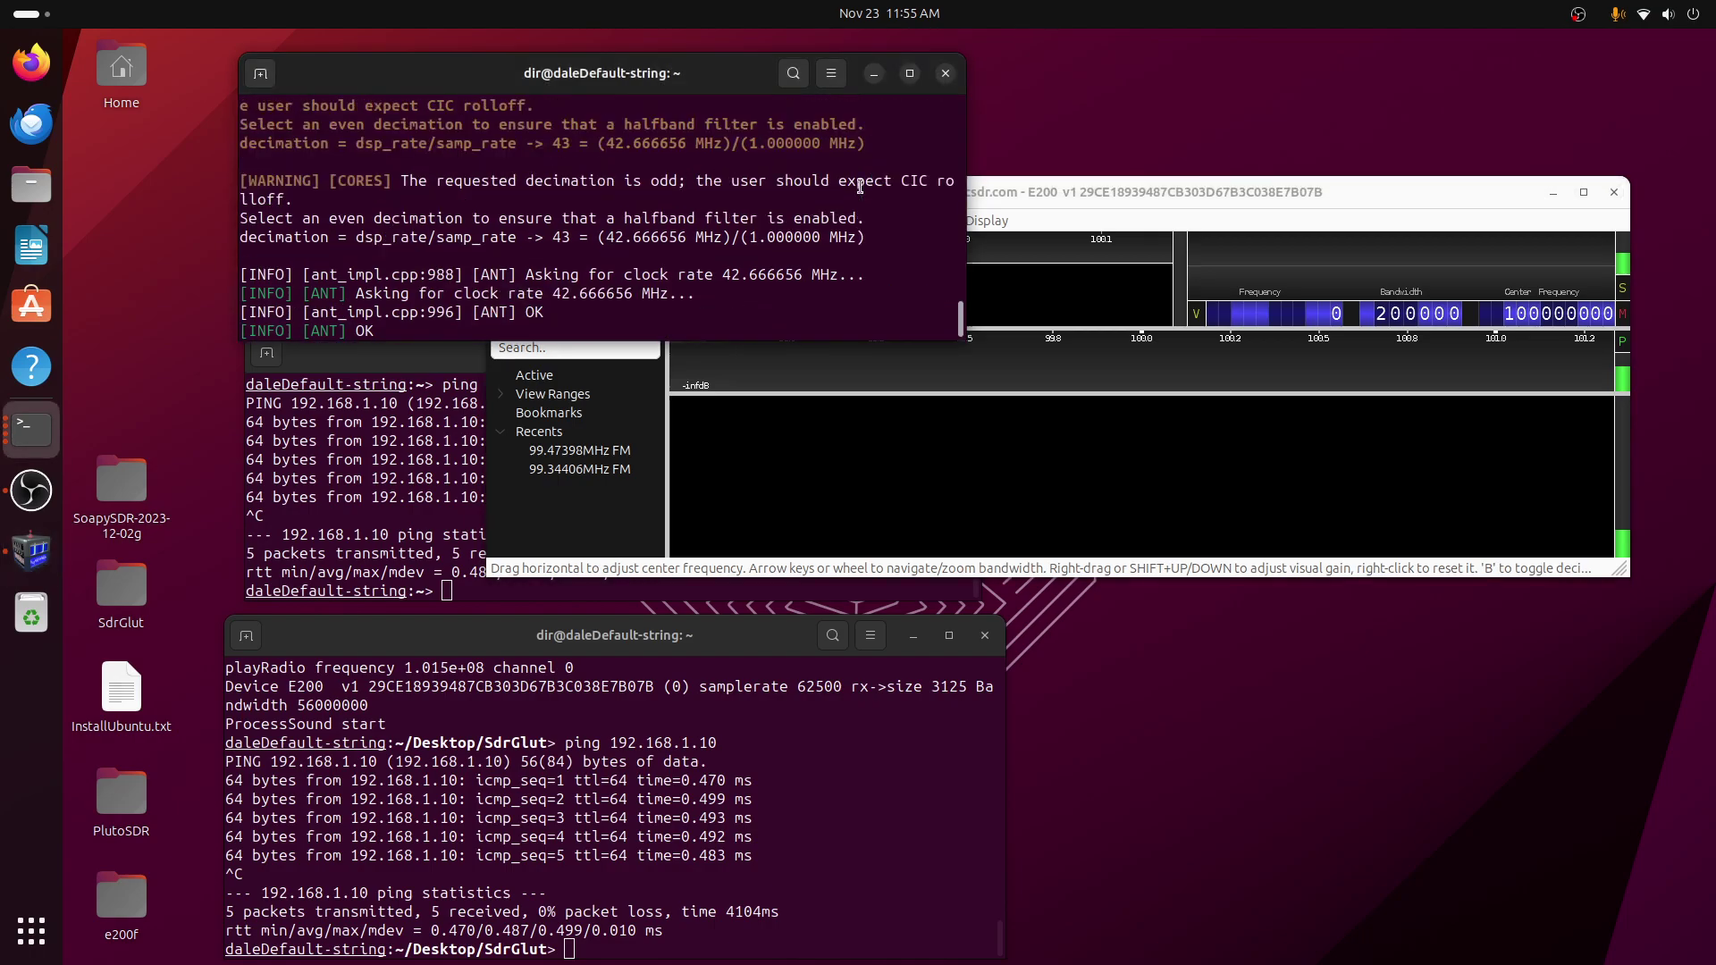
scroll(860, 186, down, 5)
click(1450, 200)
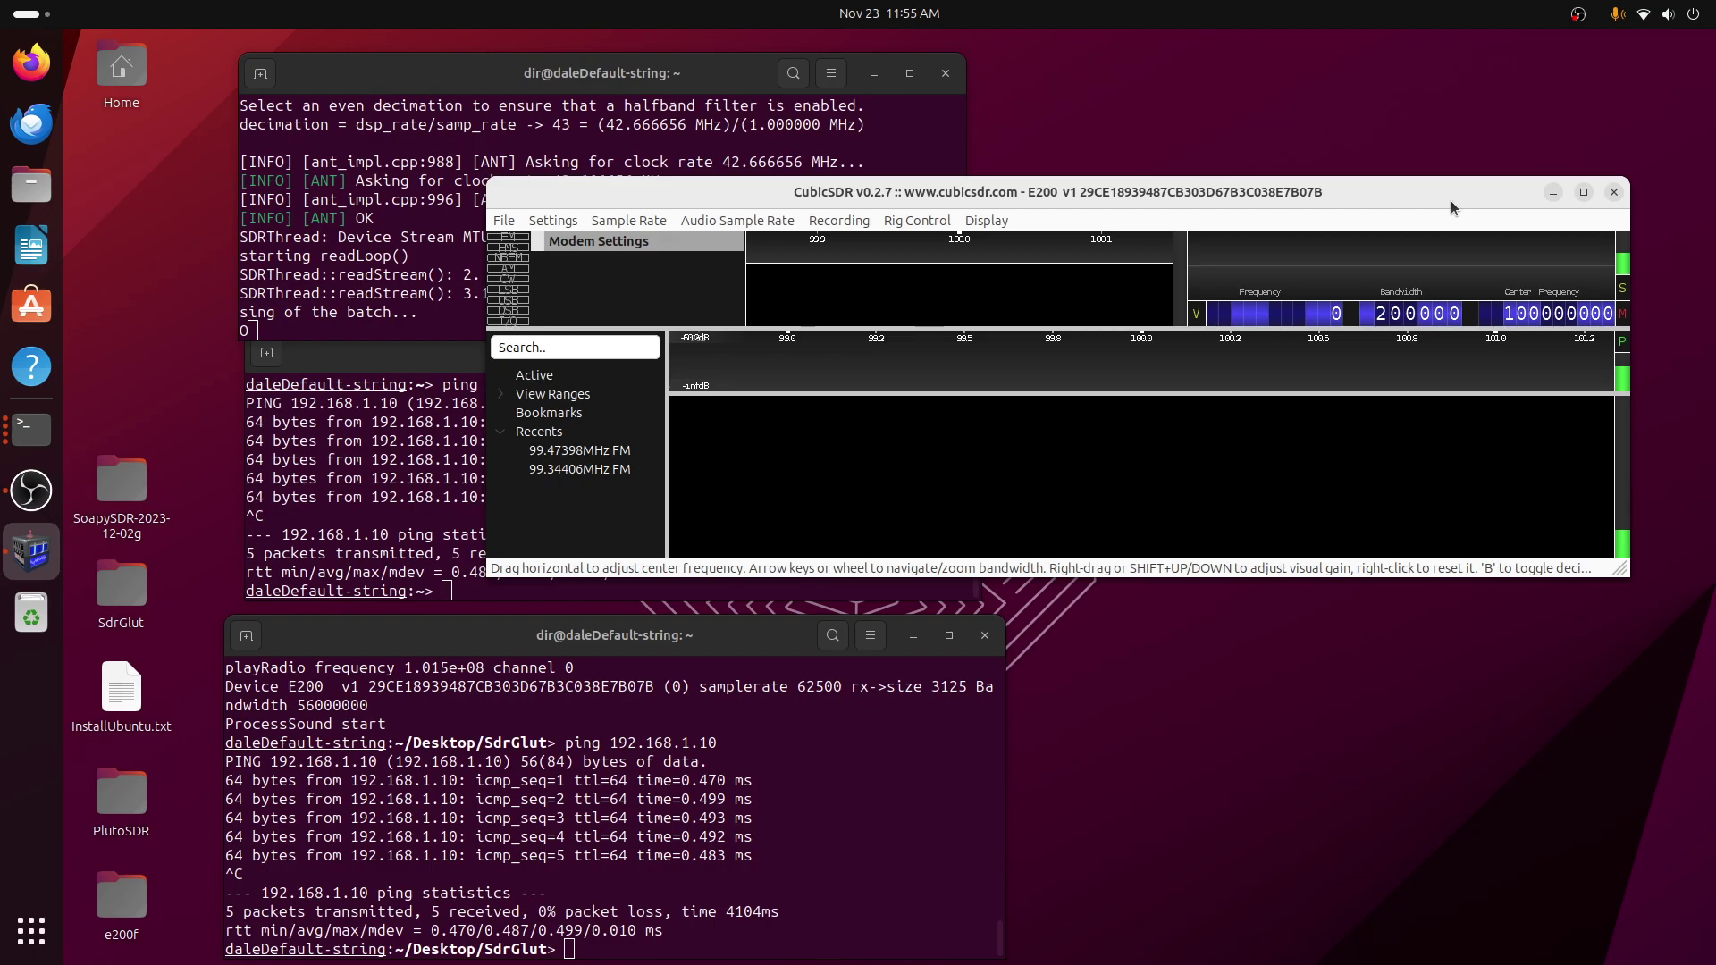
click(1614, 193)
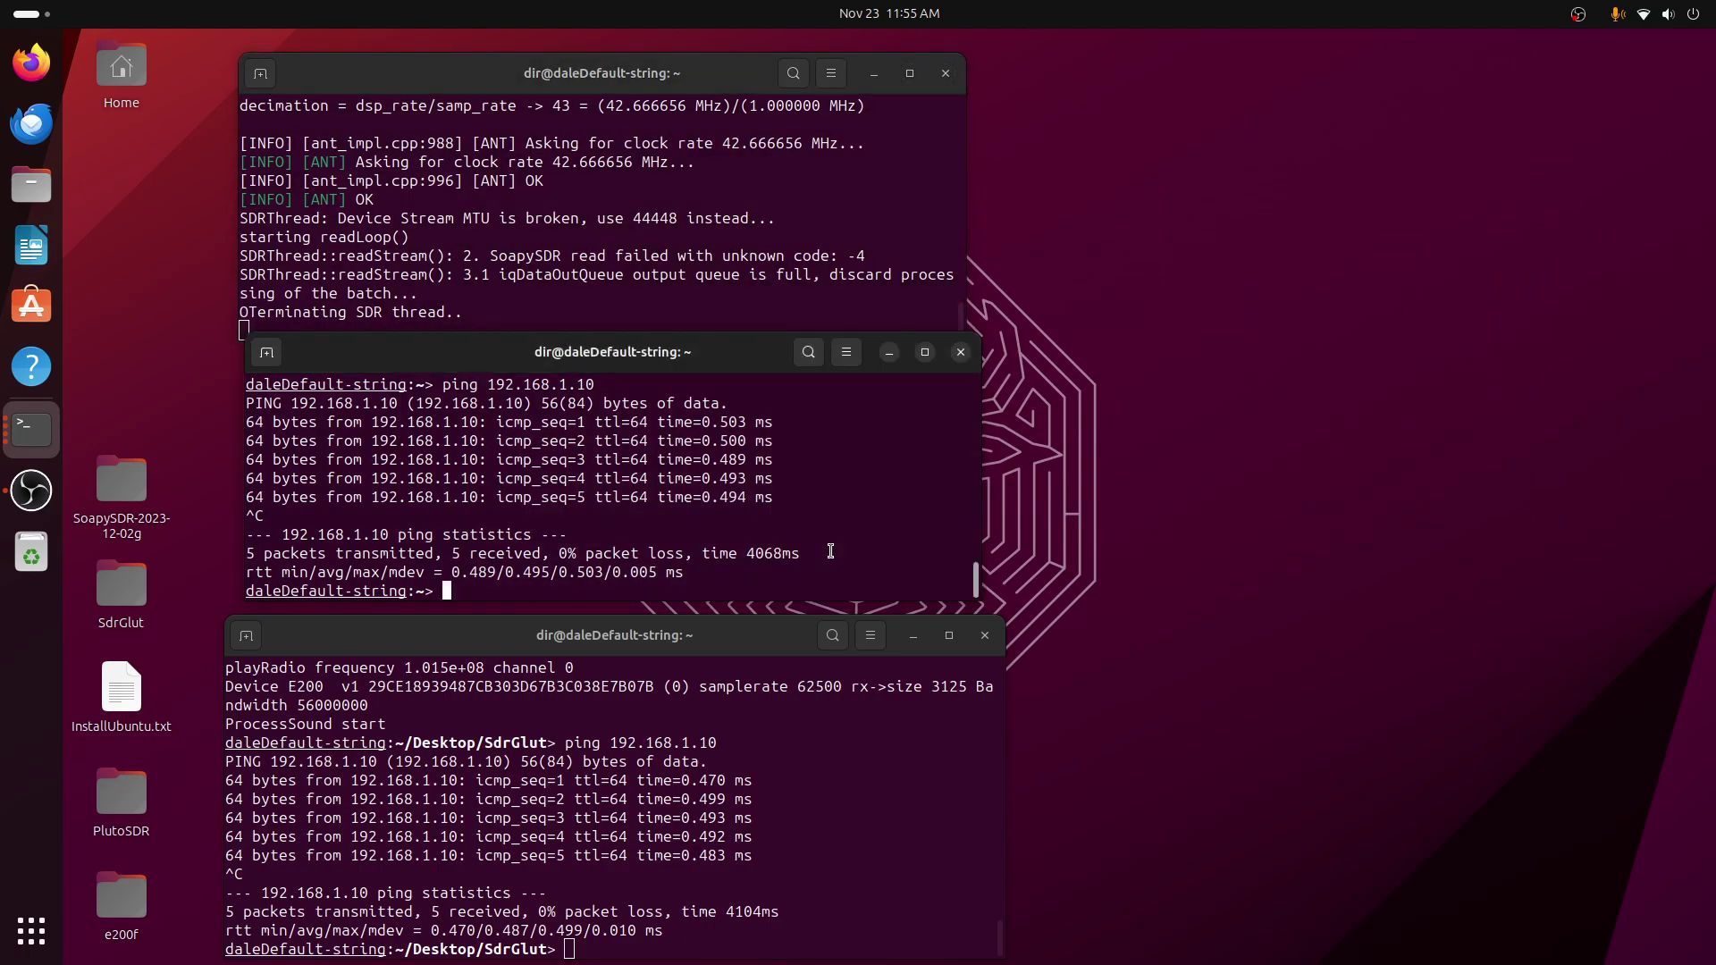
Rerun the ping to 192.168.1.10 three times until 7 of 7 replies arrive
key(Up)
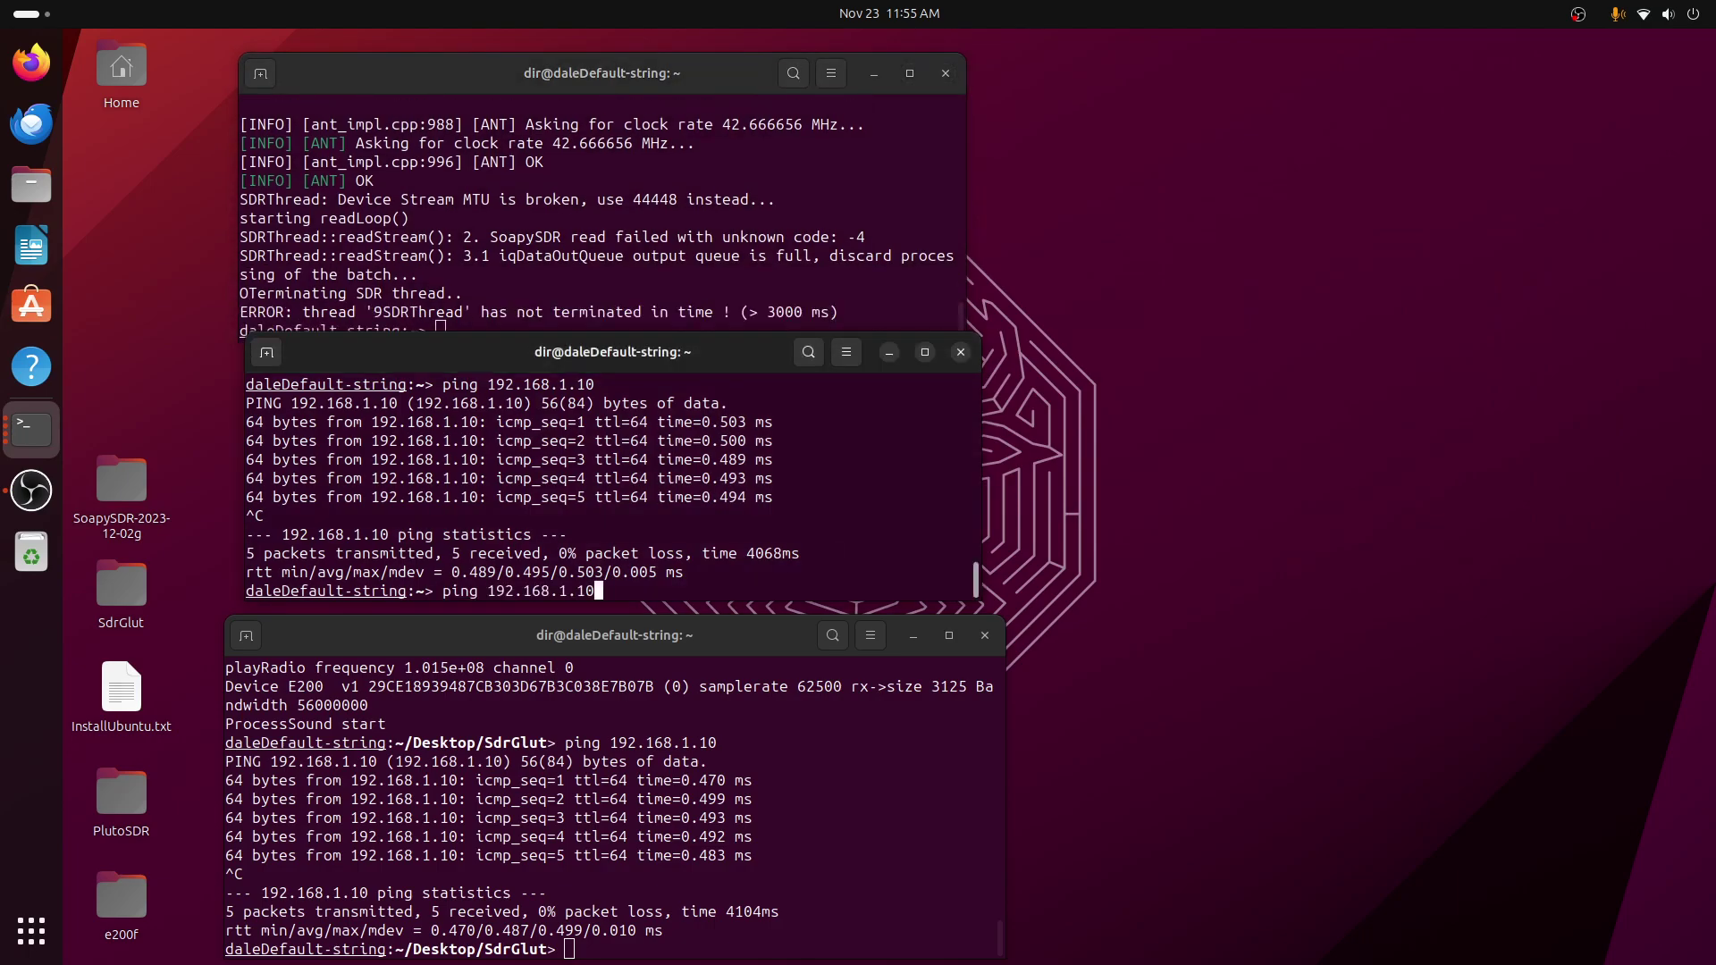
key(Return)
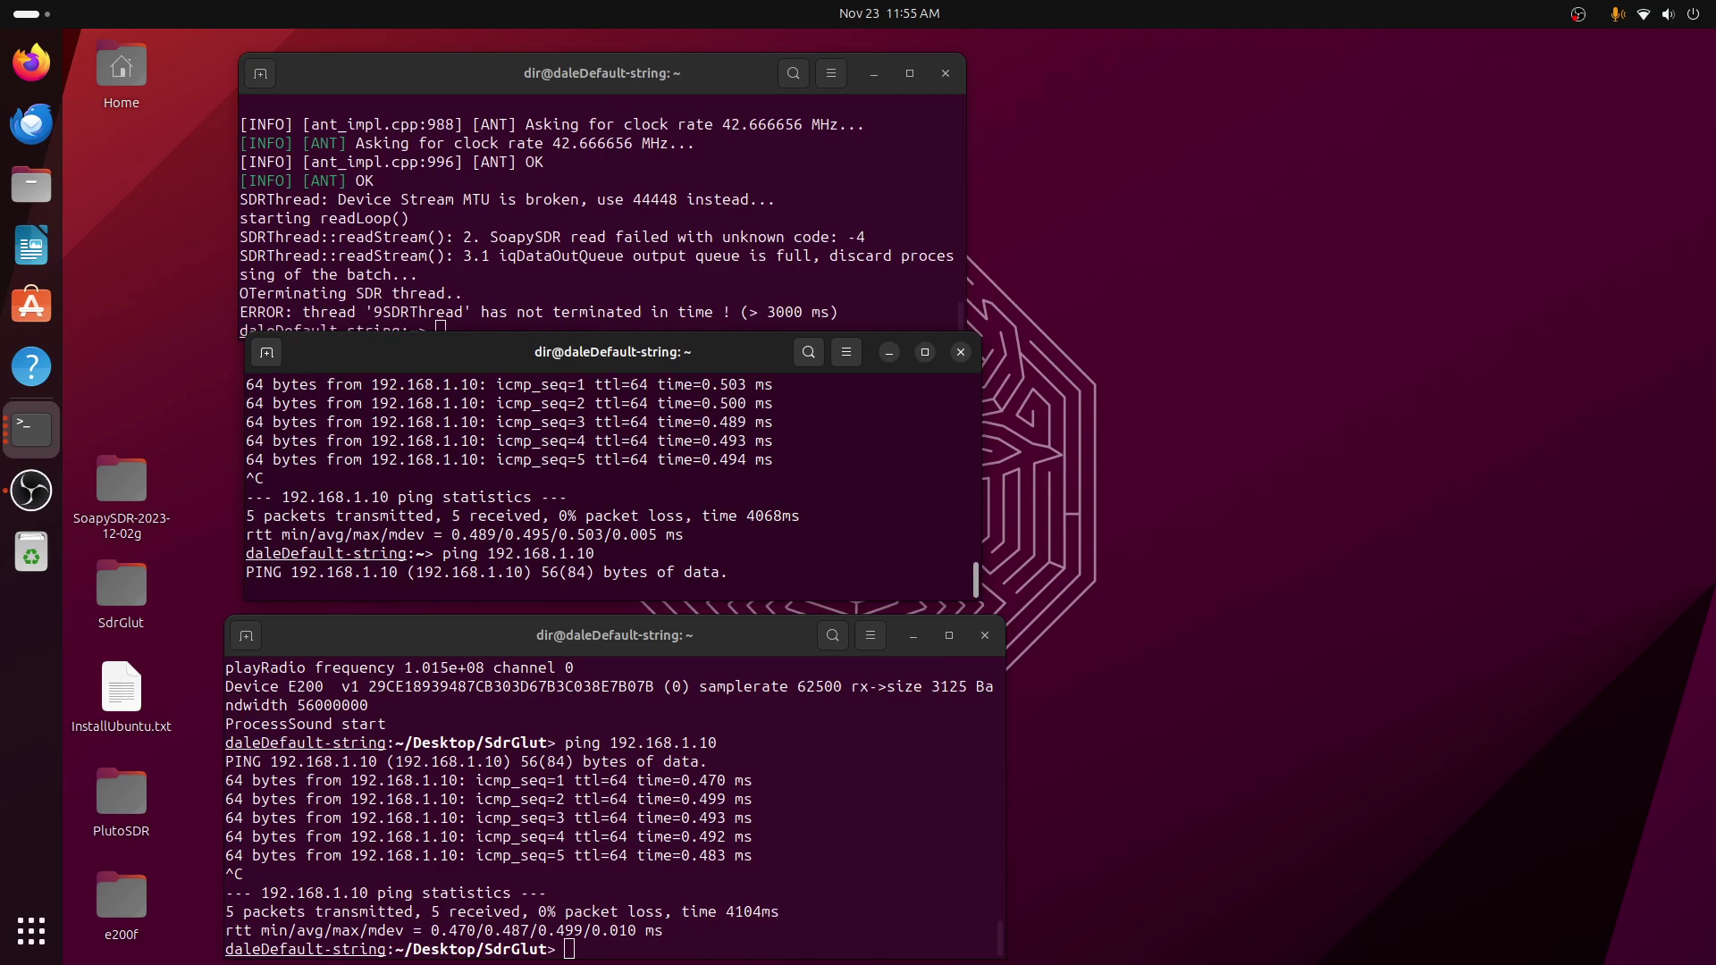
key(ctrl+c)
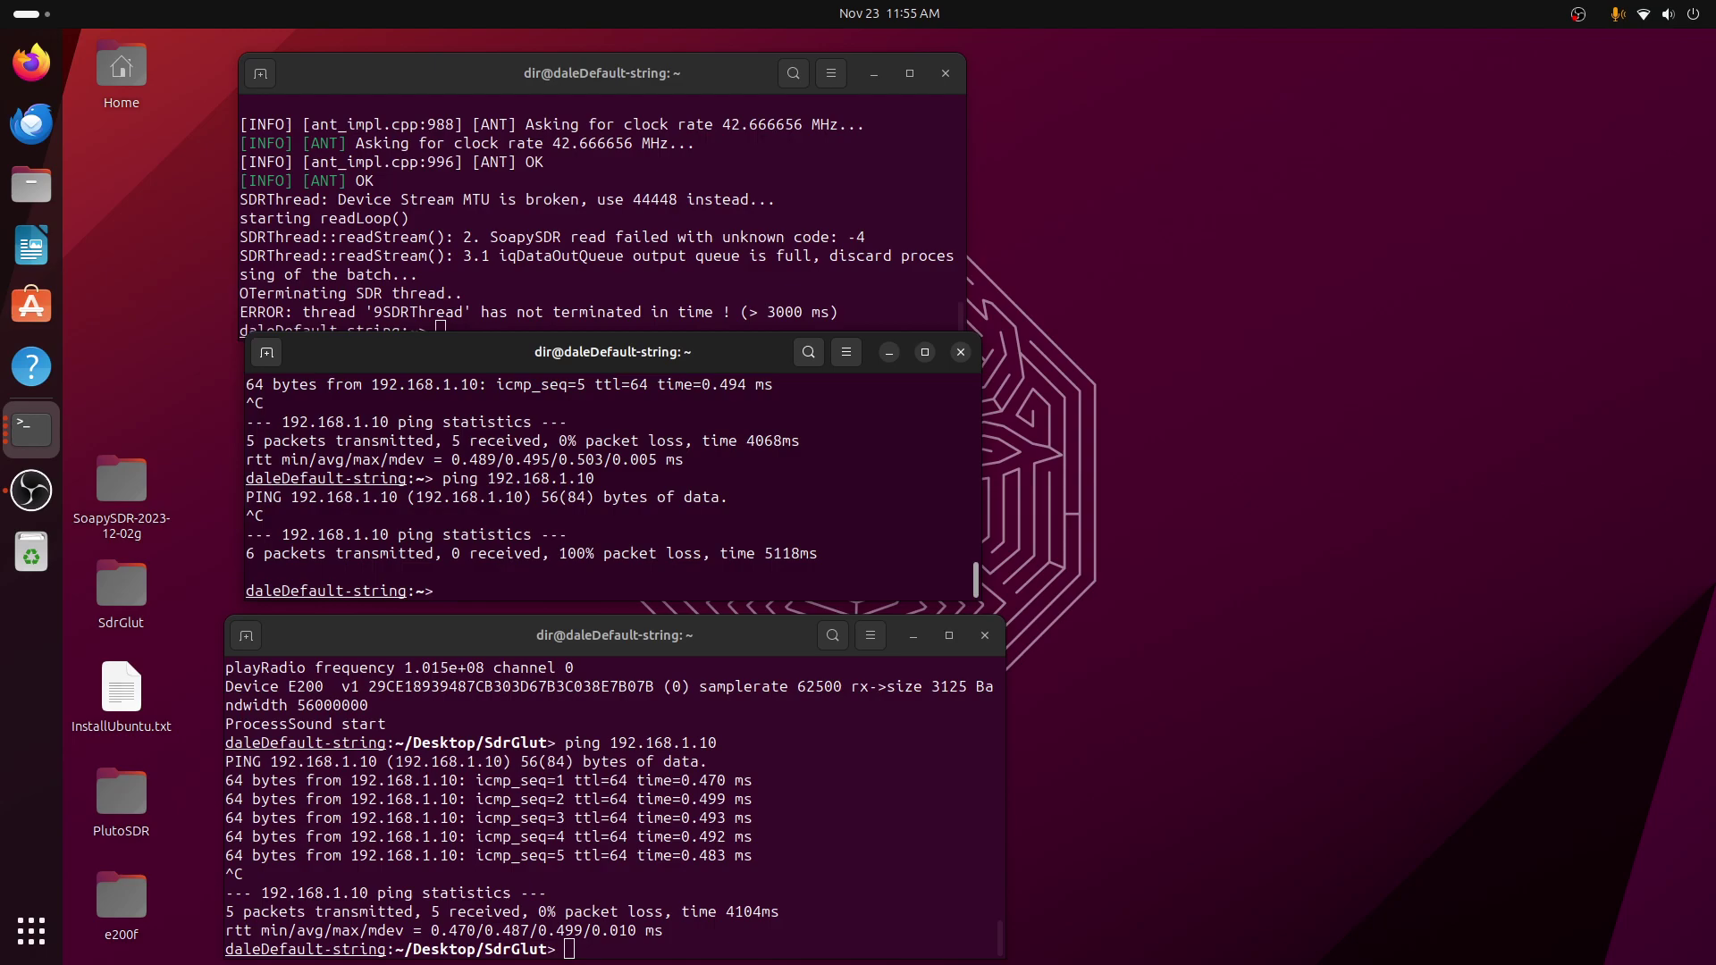
key(Up)
key(Return)
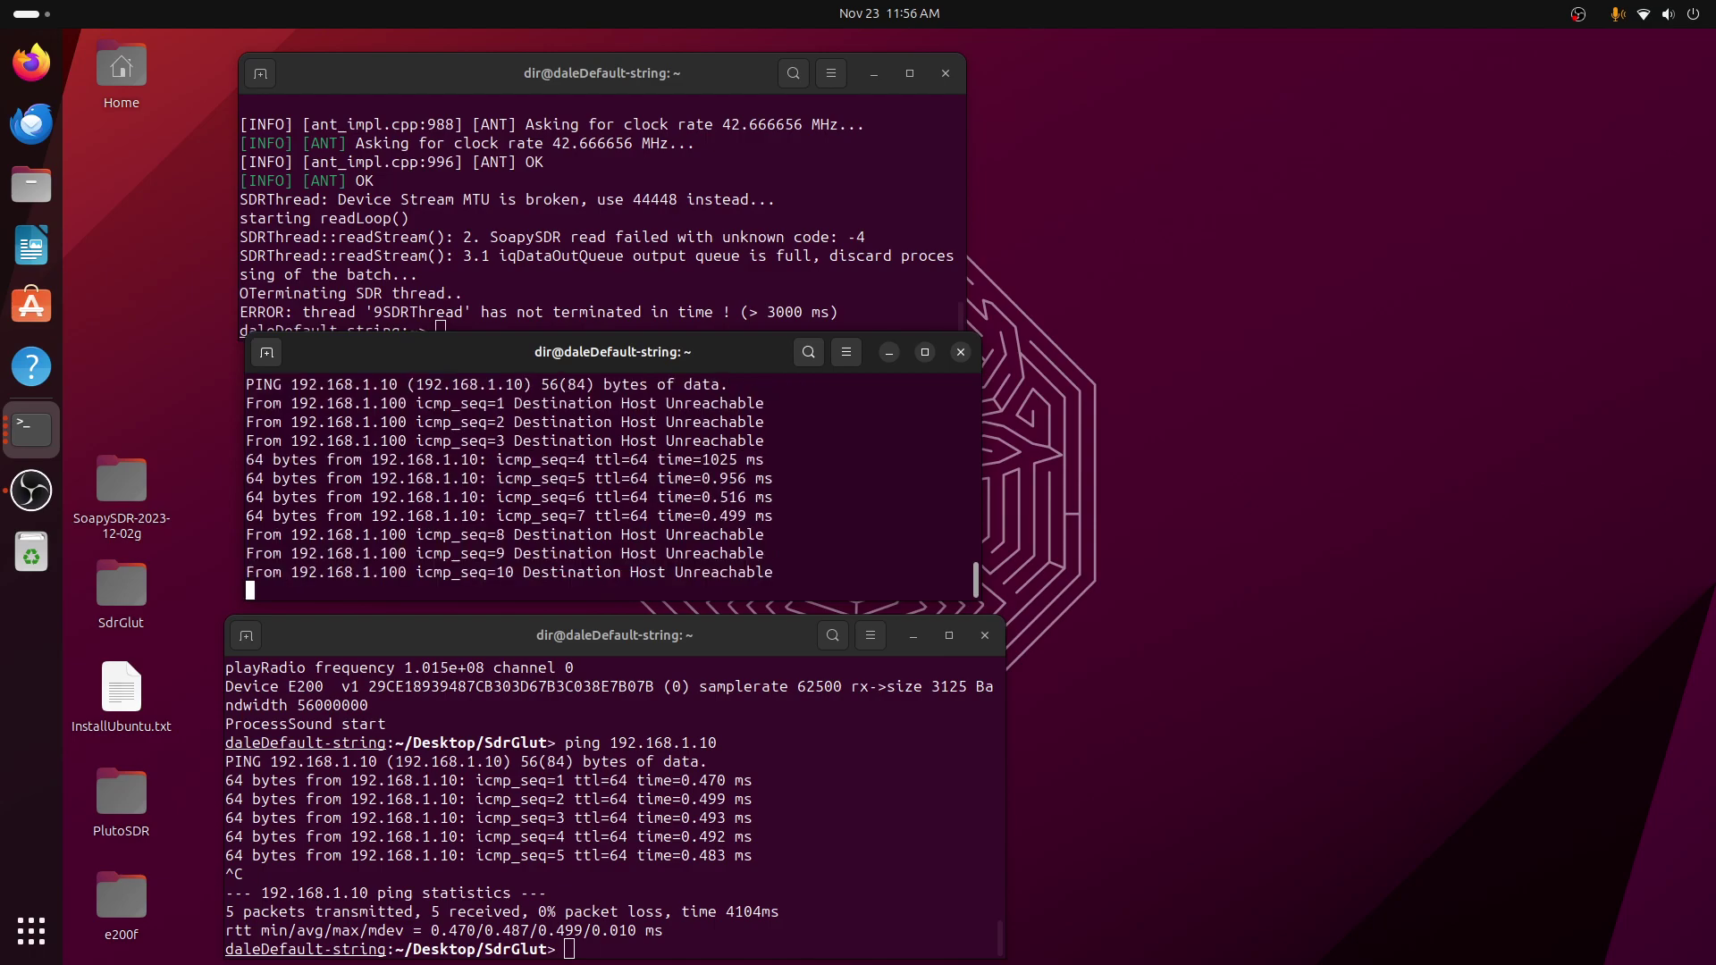
key(ctrl+c)
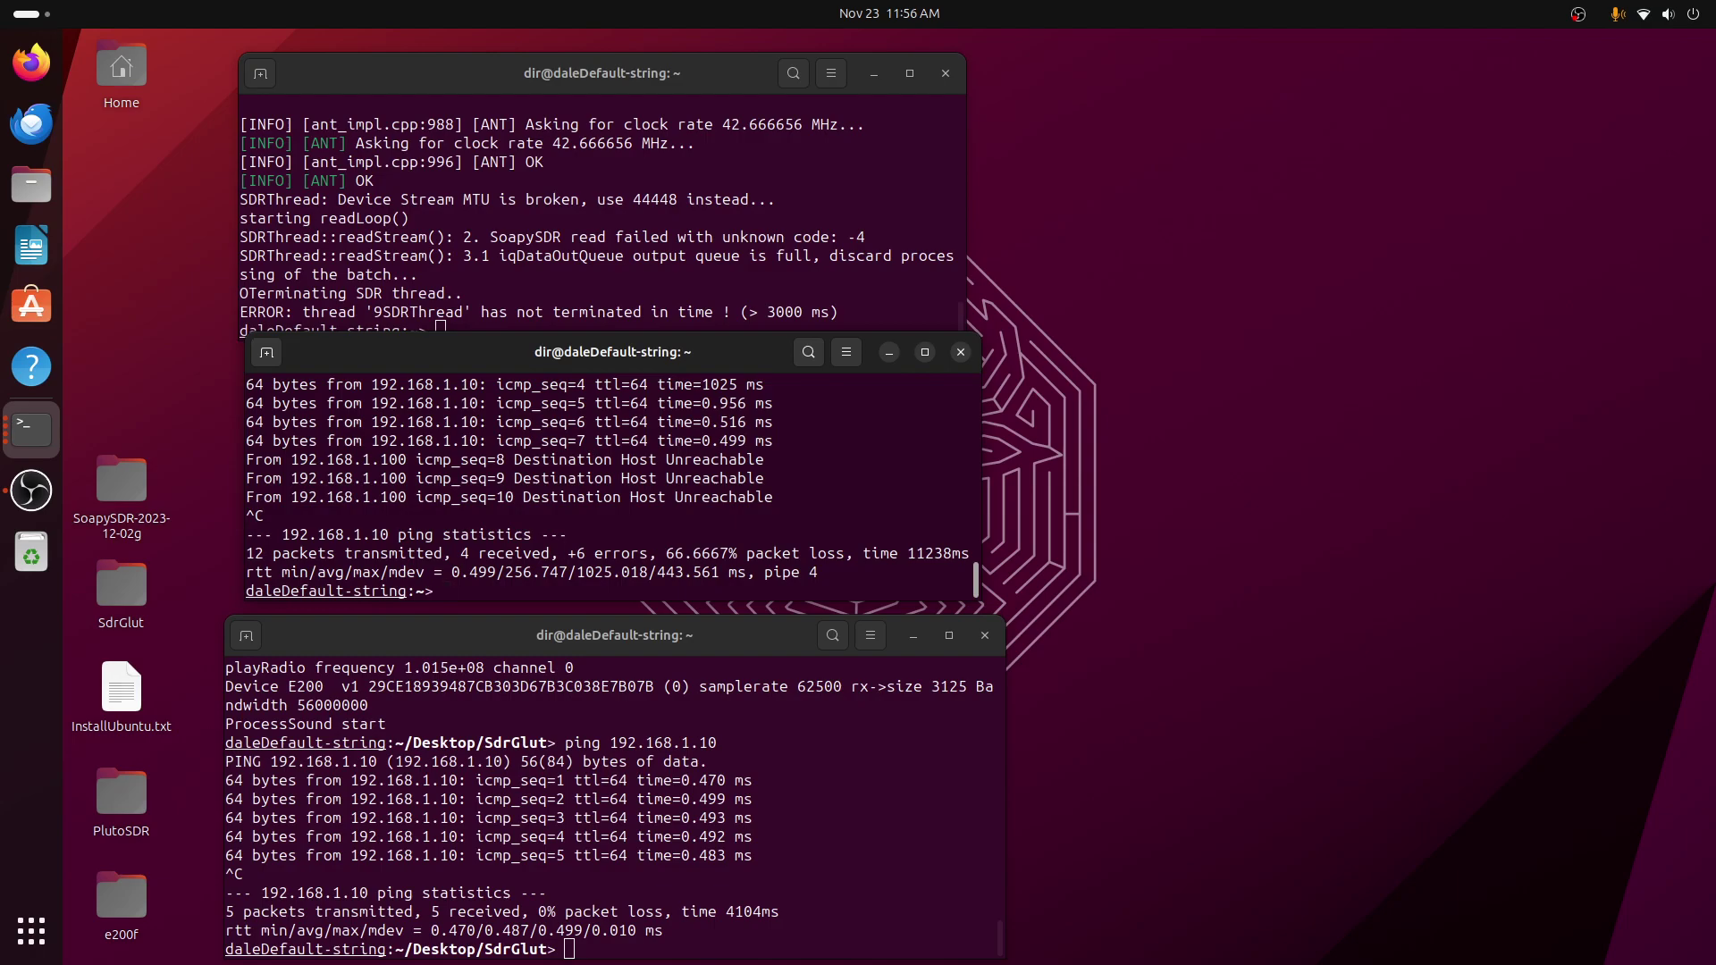
key(Up)
key(Return)
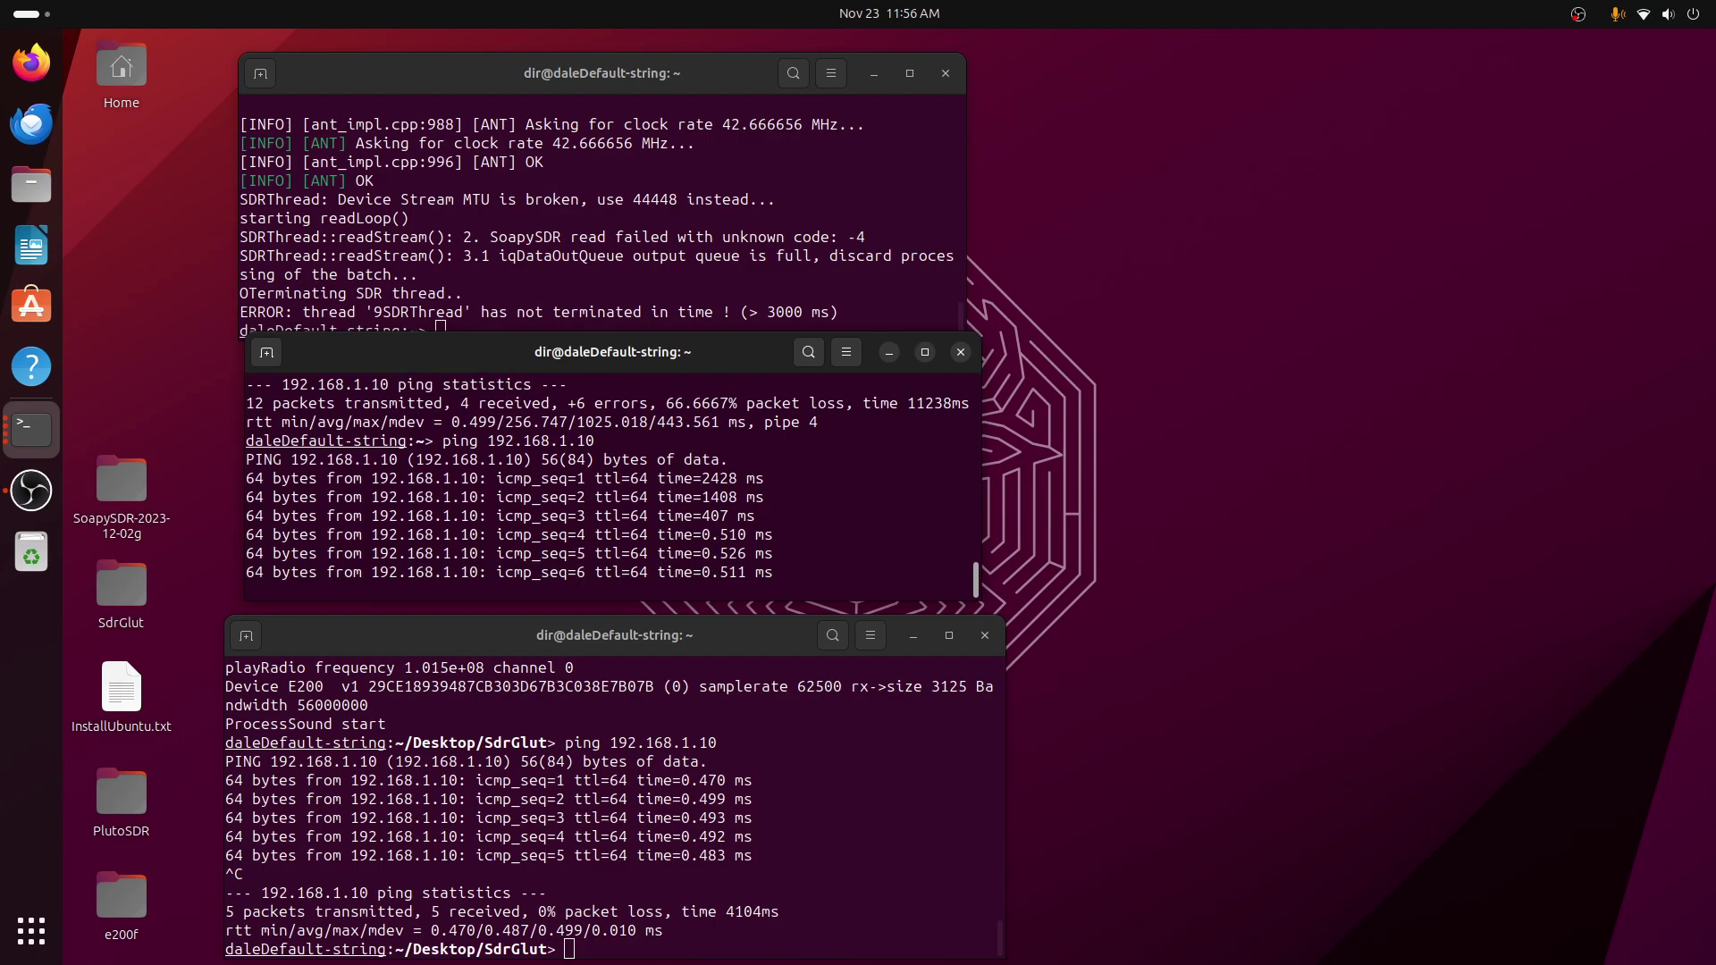
key(ctrl+c)
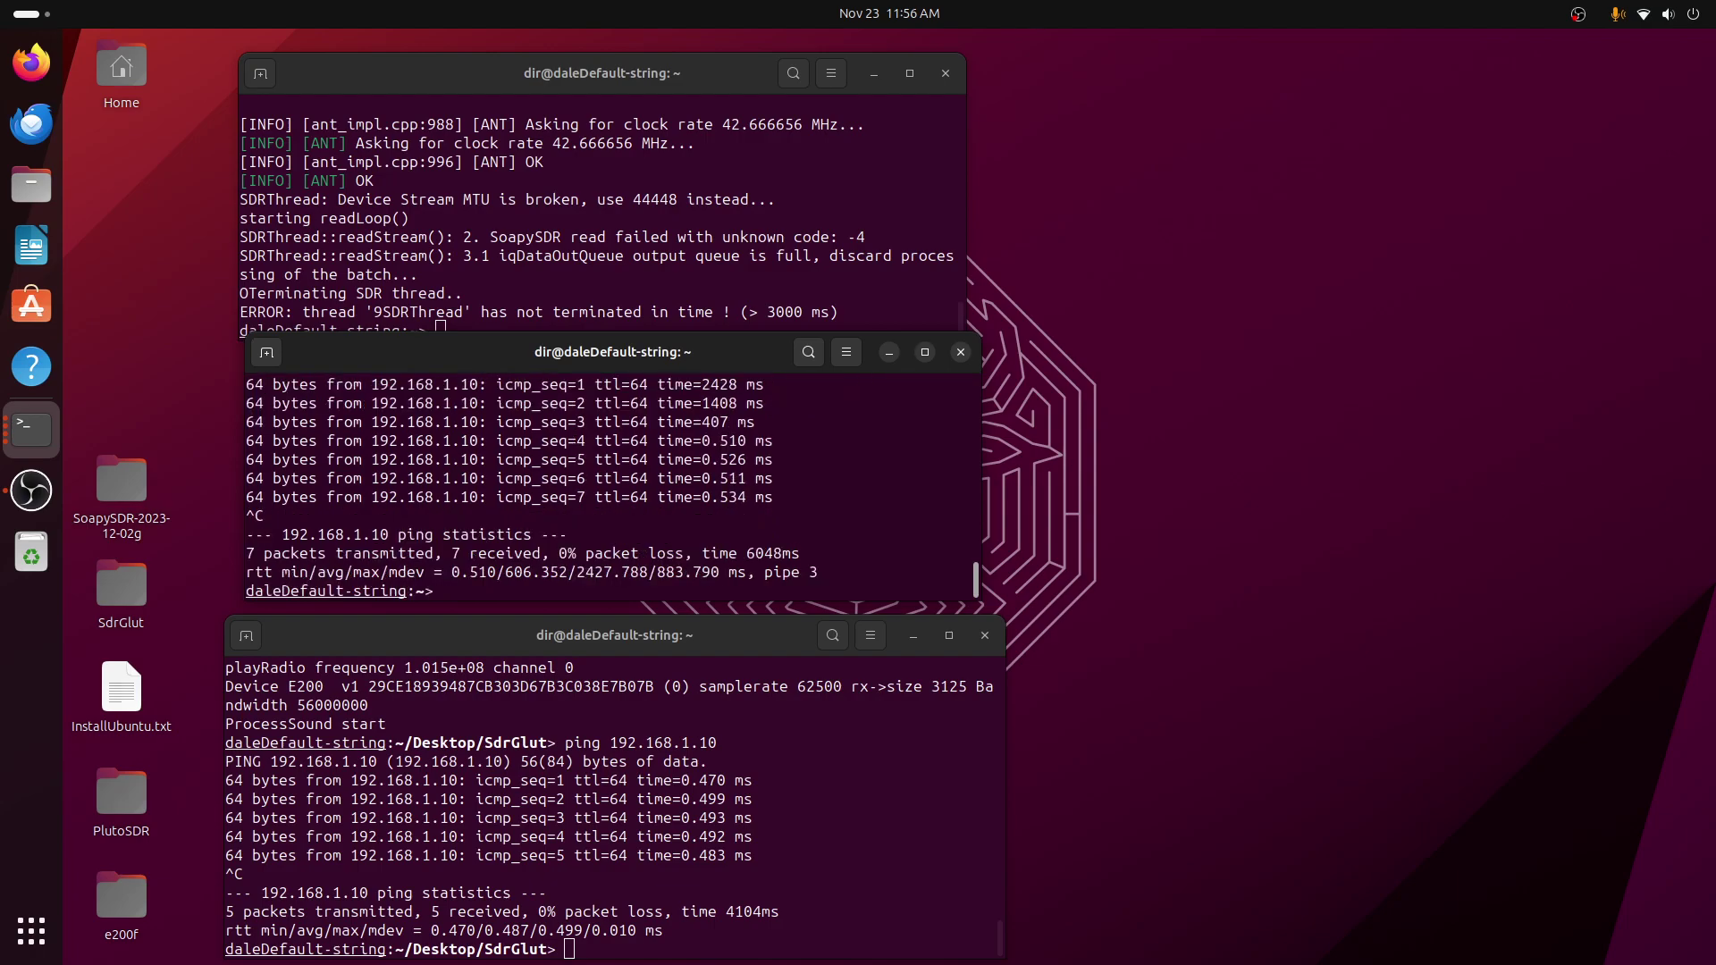
Launch GQRX and apply the input Device string soapy=0,driver=uhd after the error
key(Up)
key(Up)
key(Return)
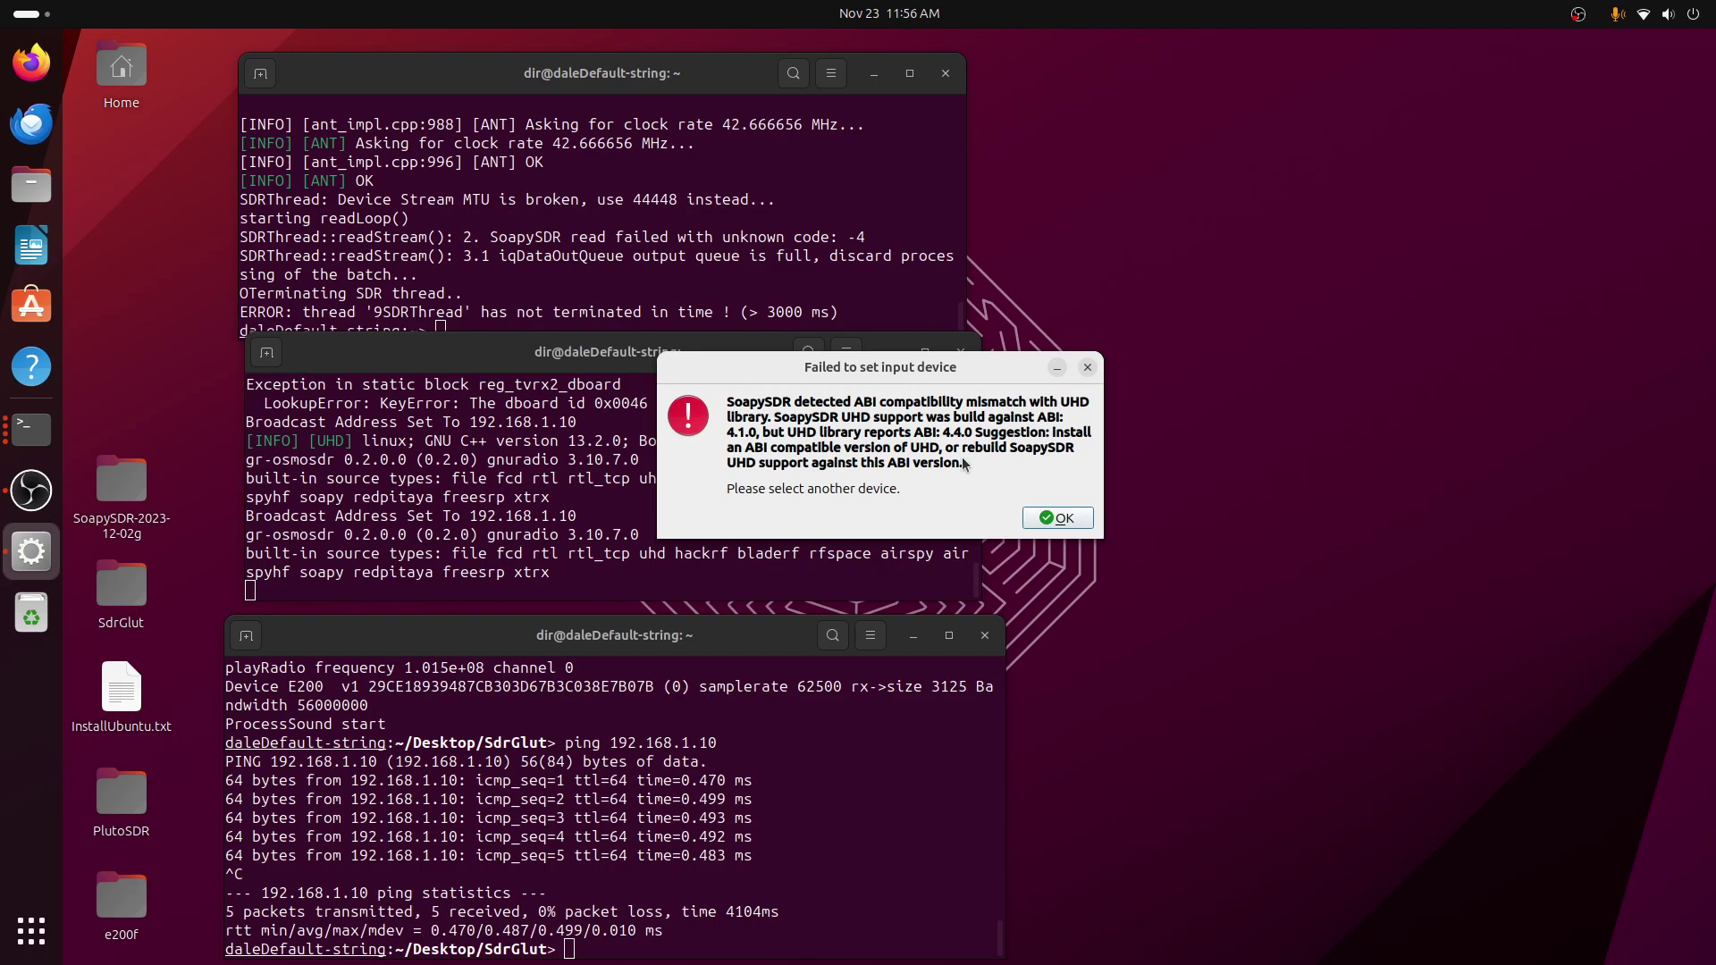
click(1088, 368)
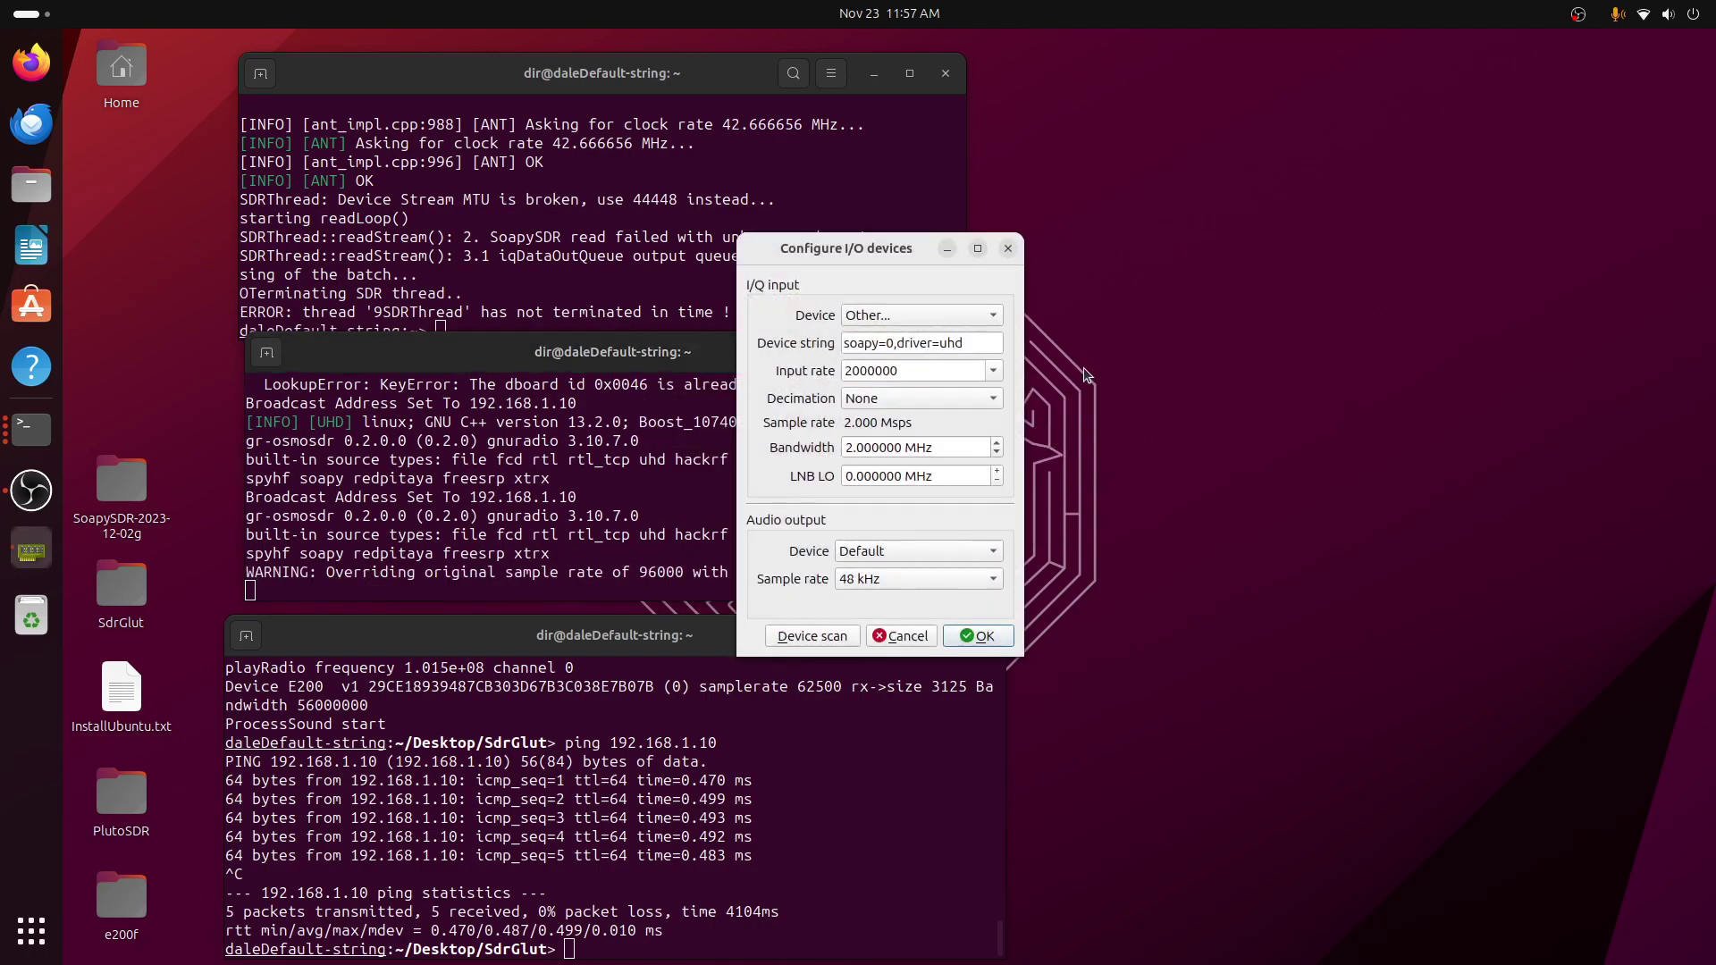
click(958, 638)
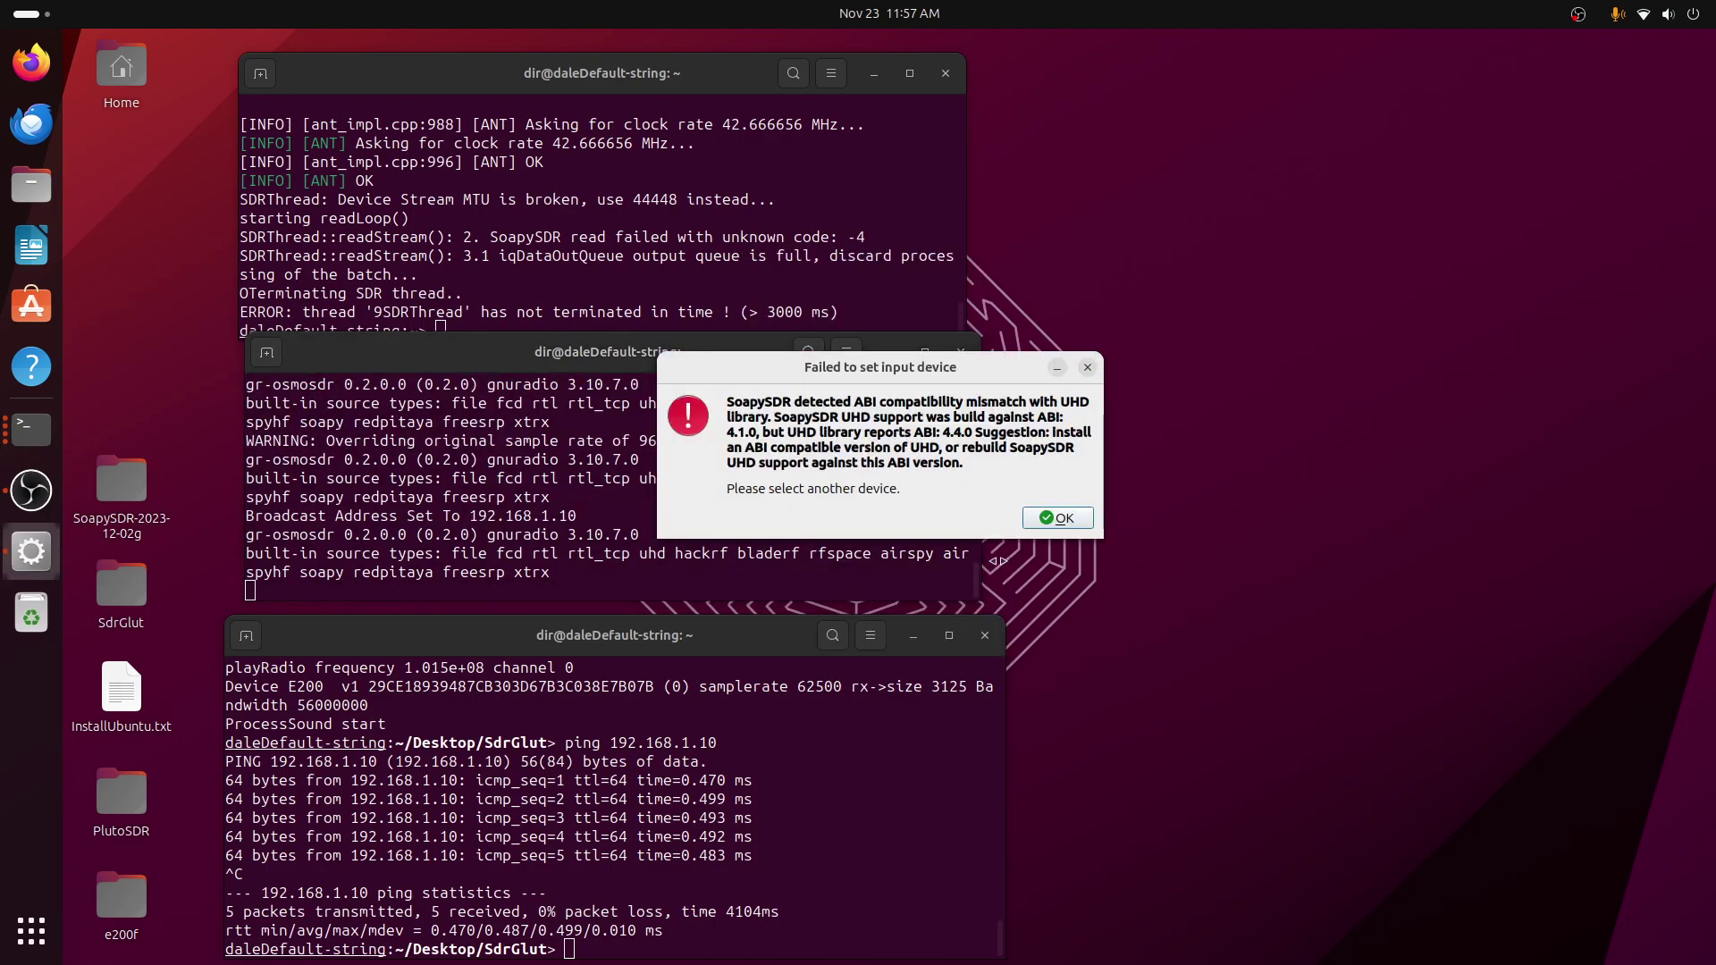
Stop GQRX with Ctrl+C in the middle terminal after the ABI mismatch error
click(536, 513)
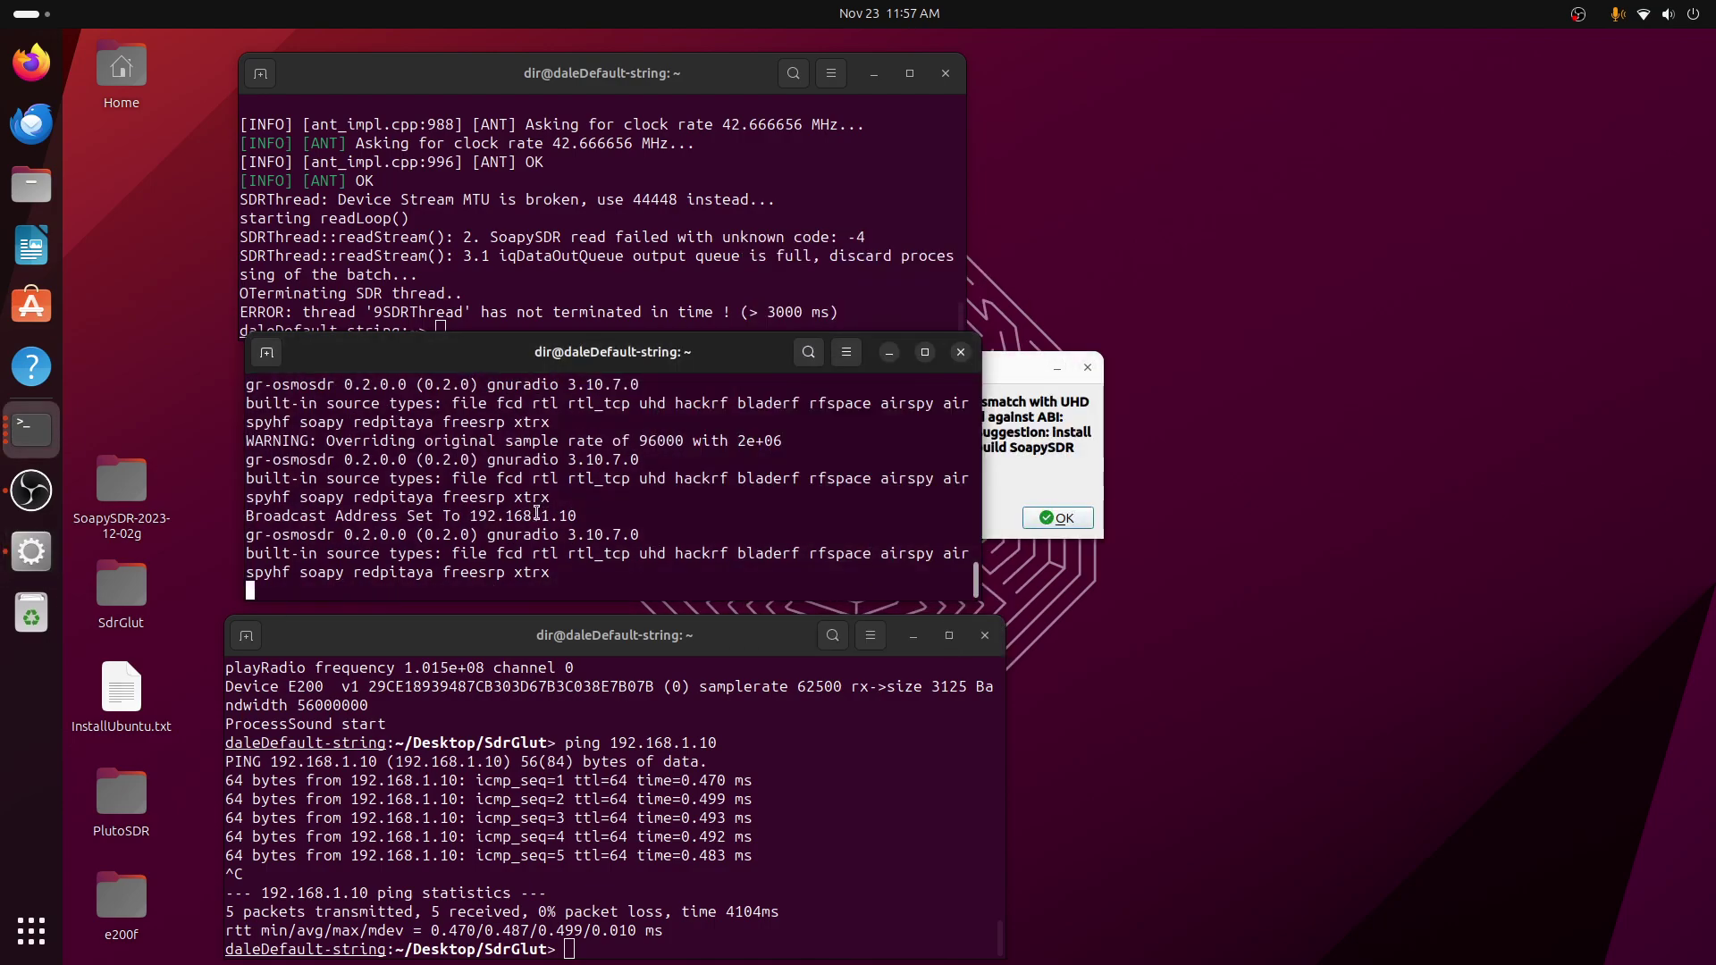
key(ctrl+c)
click(773, 831)
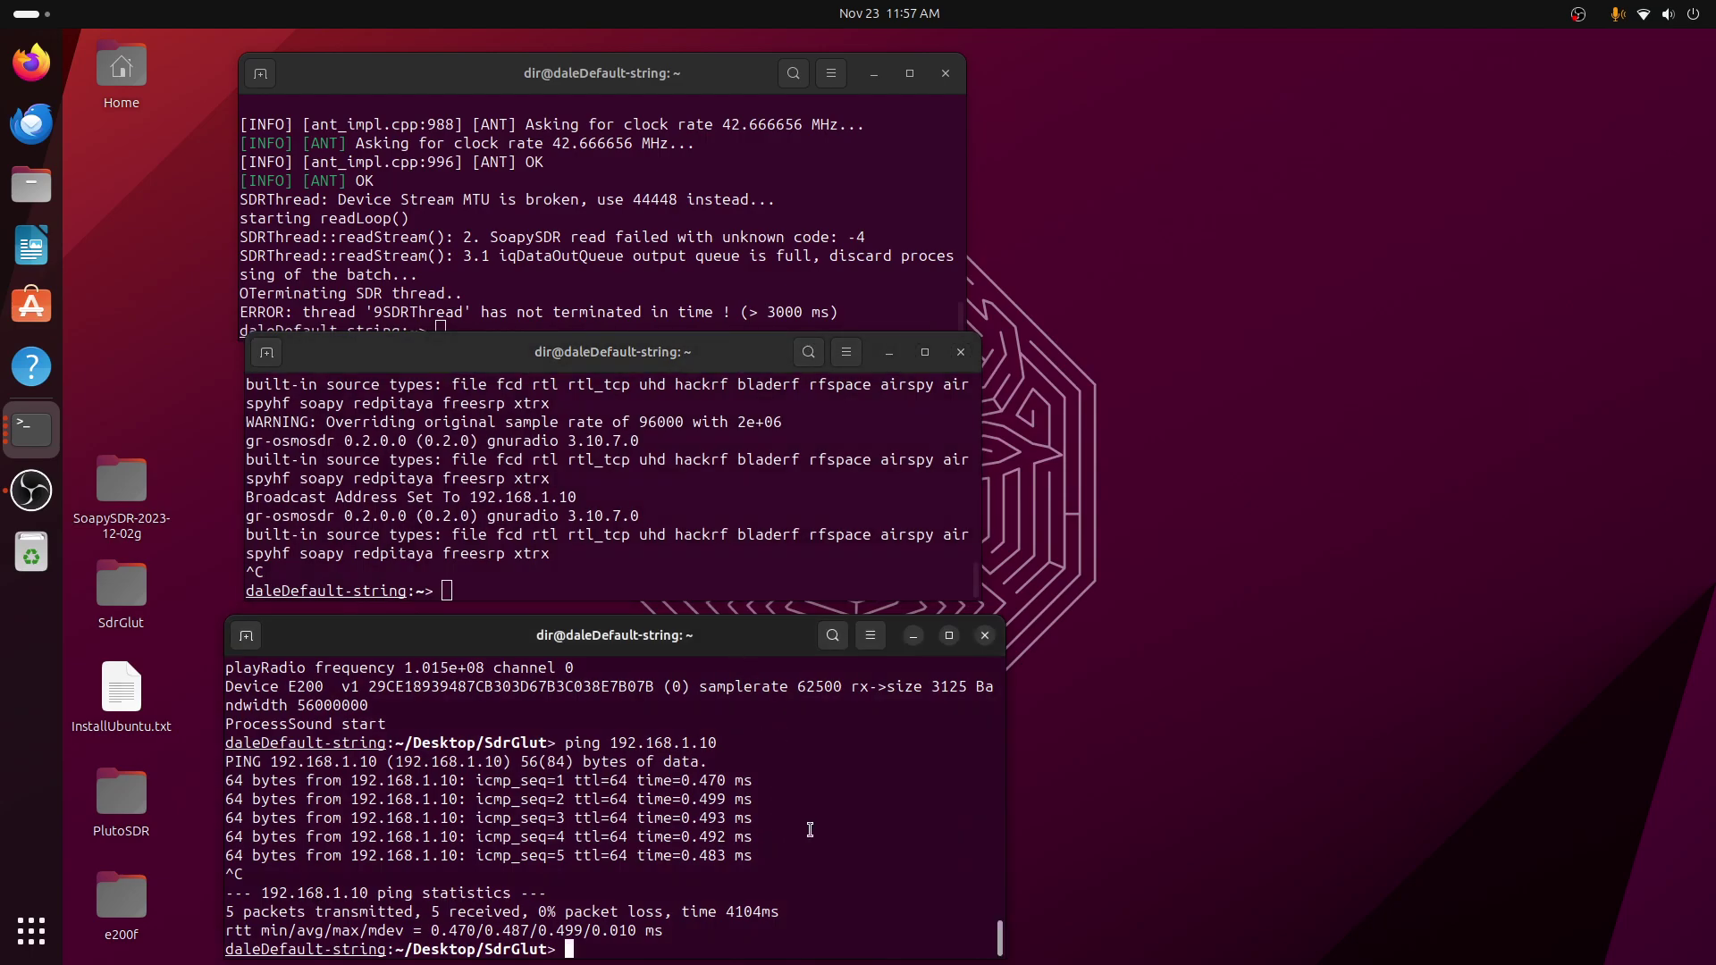
Ping 192.168.1.10 for 5 of 5 replies, then launch SdrGlut from the bottom terminal
key(Up)
key(Return)
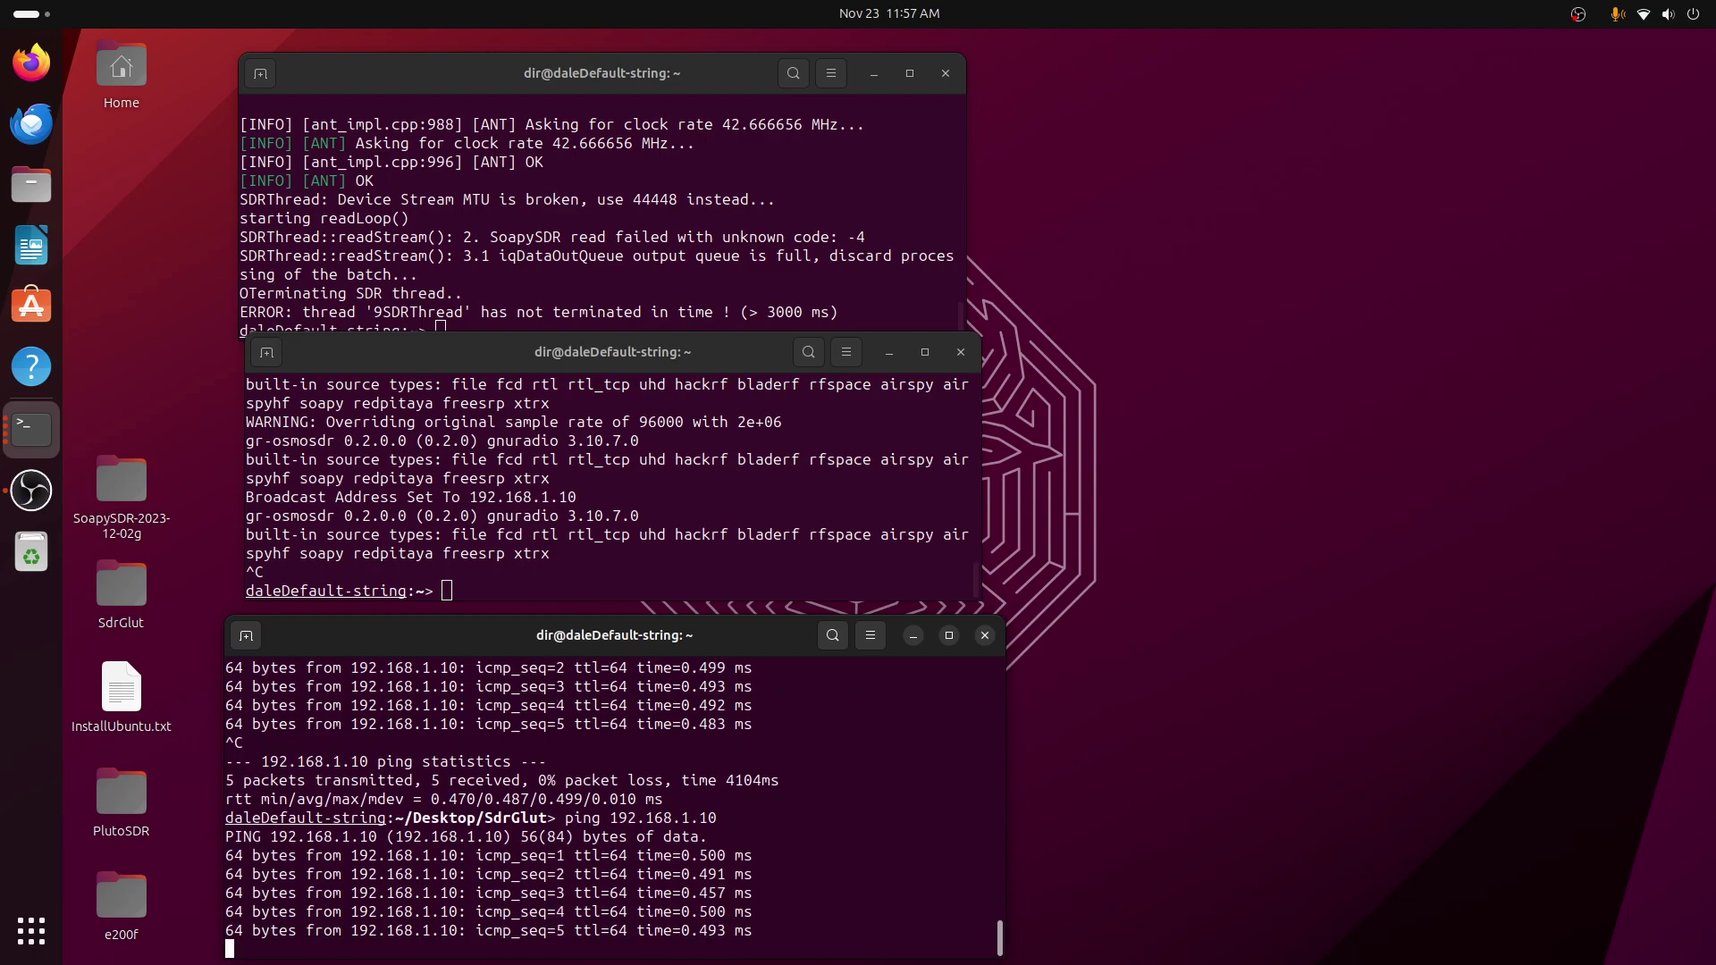
key(ctrl+c)
key(Up)
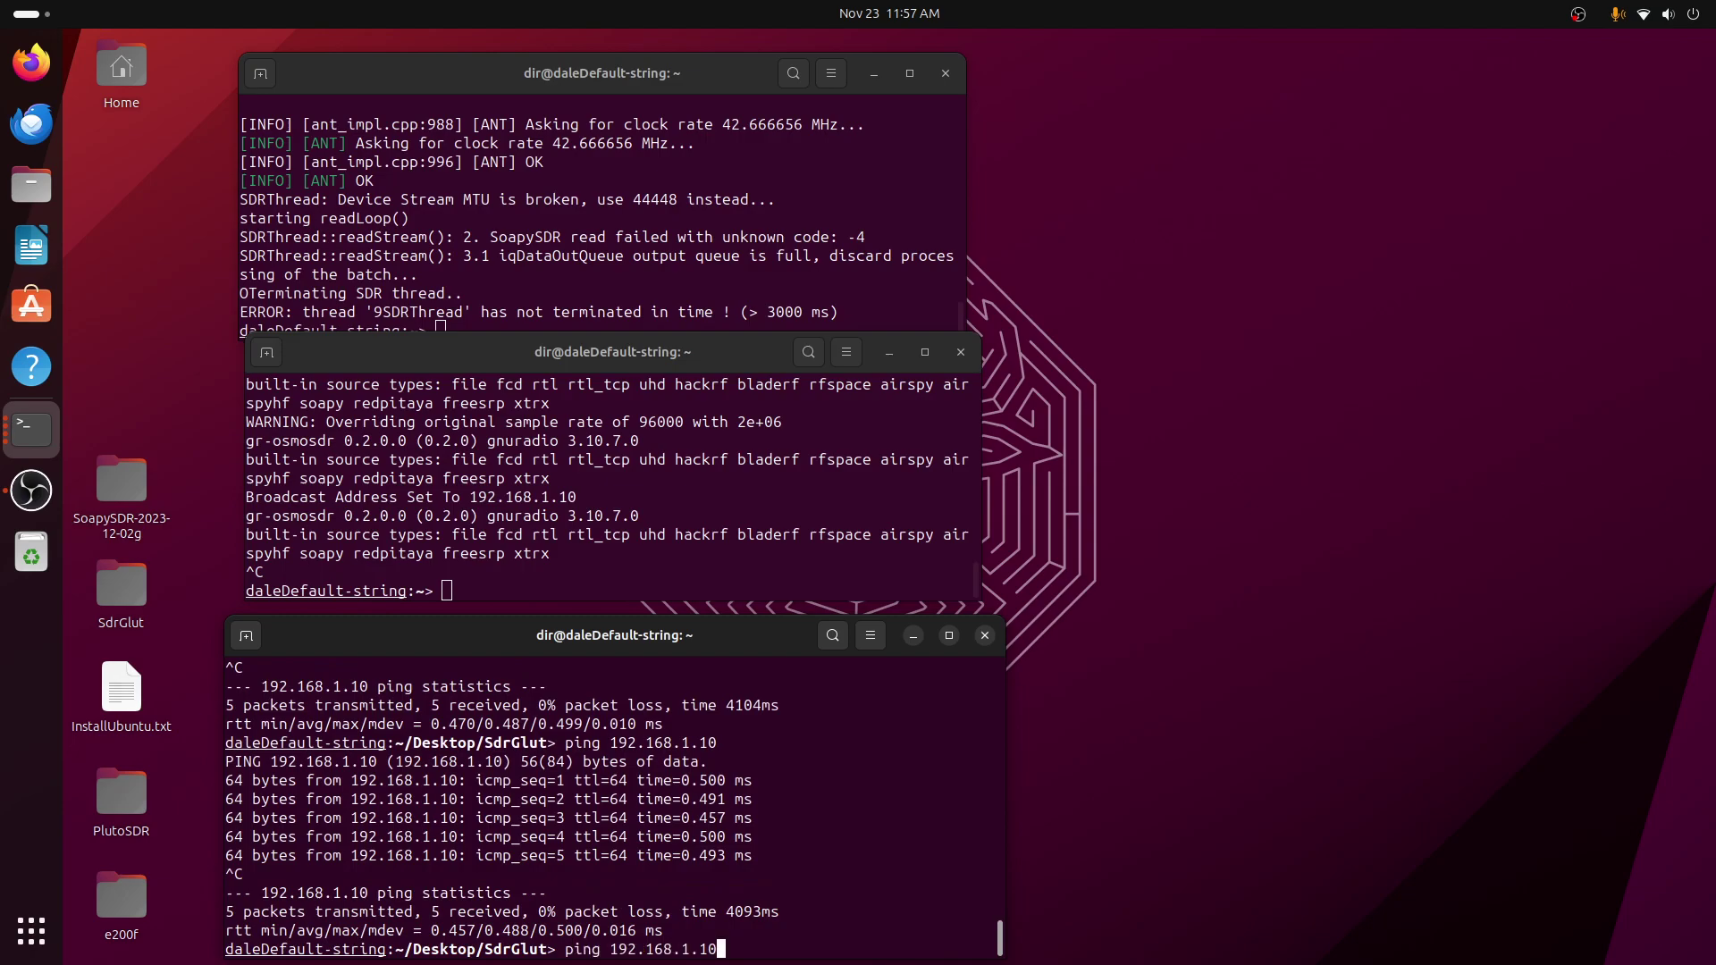
key(Up)
key(Return)
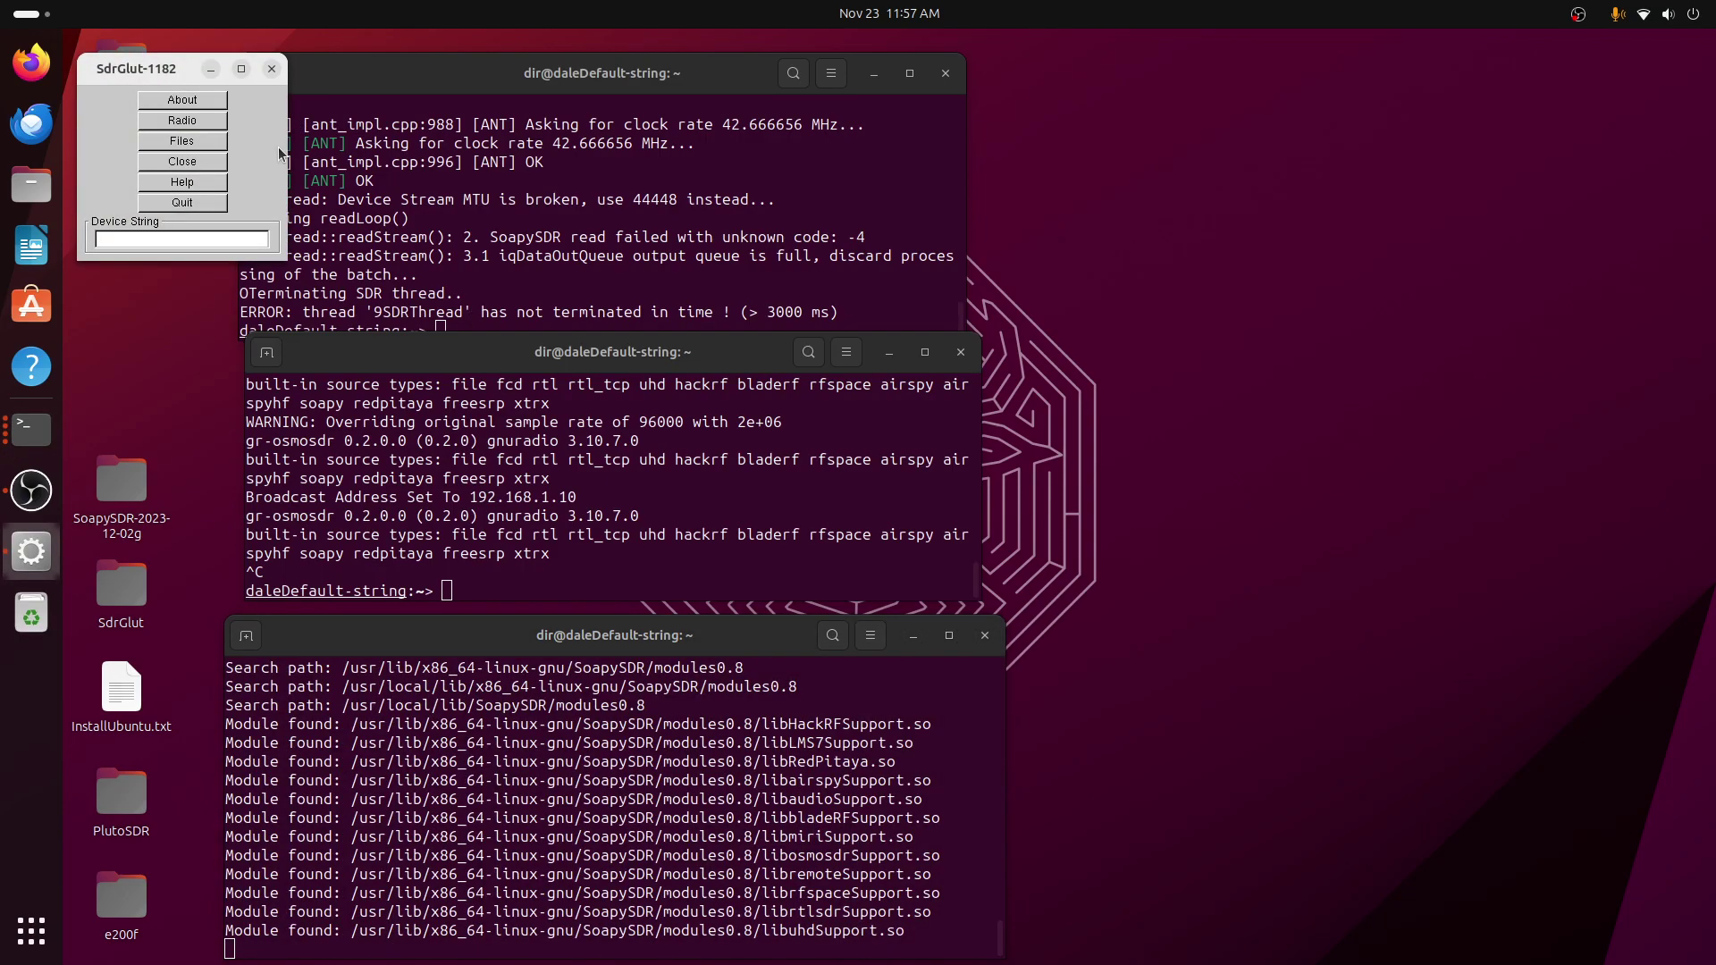
Start the E200 radio with a 32520 sample rate, showing a spectrum at 101.5 MHz
click(207, 121)
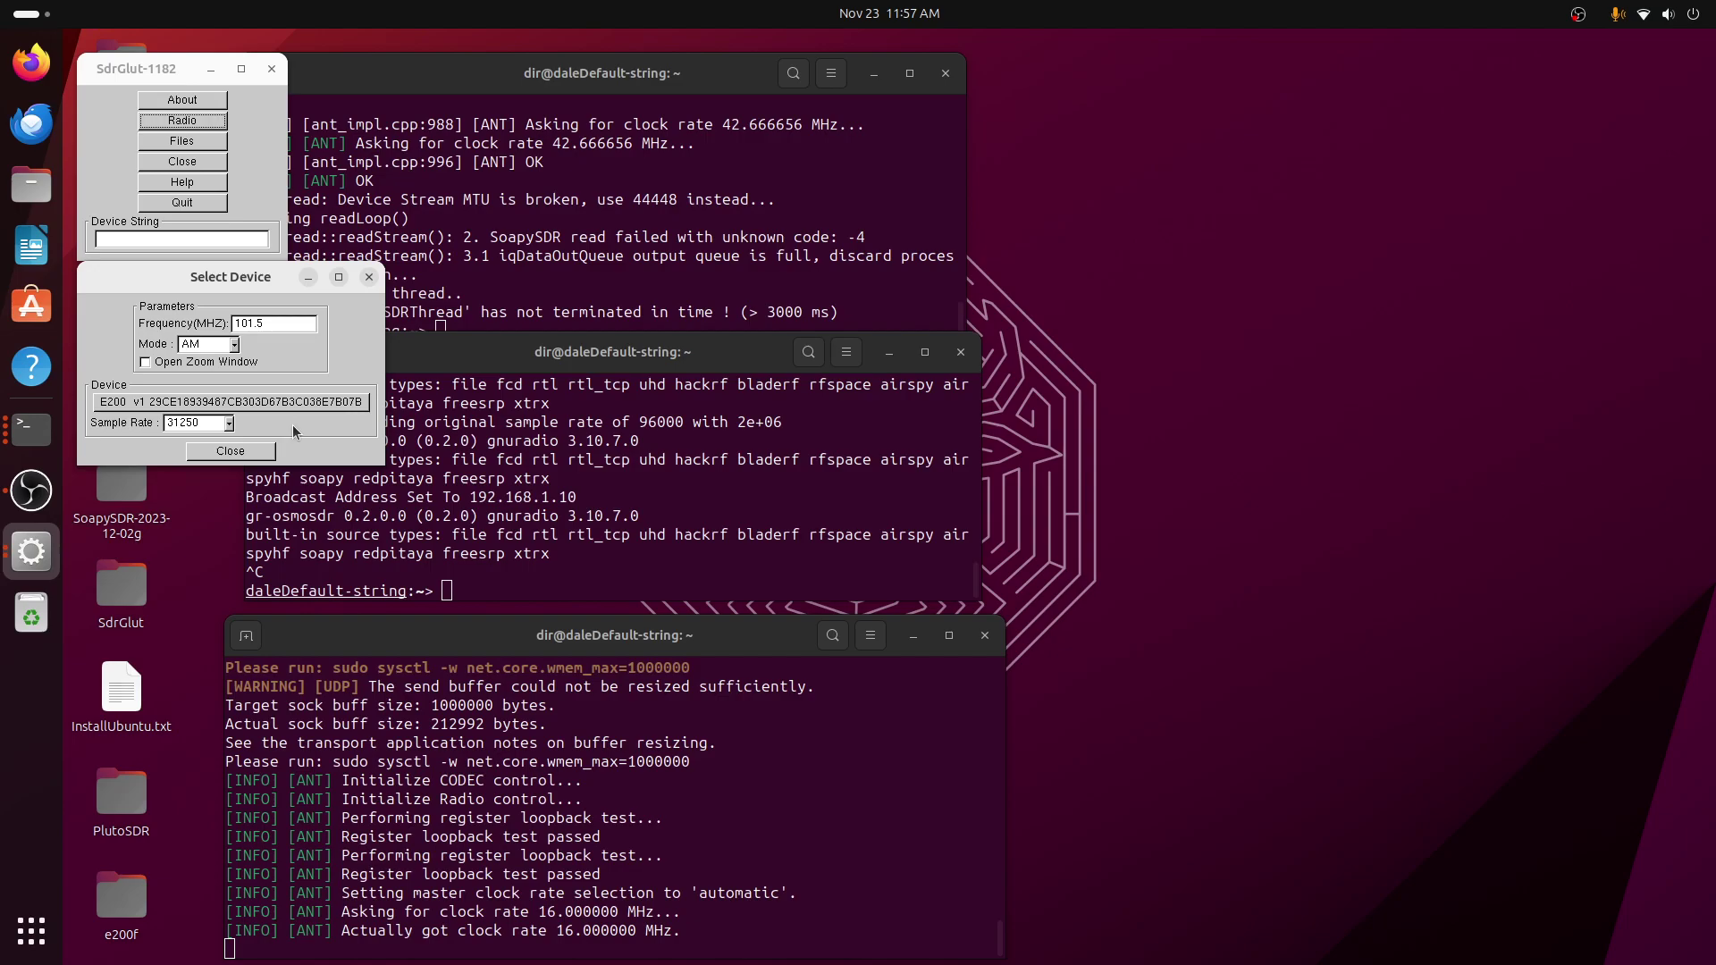
click(229, 423)
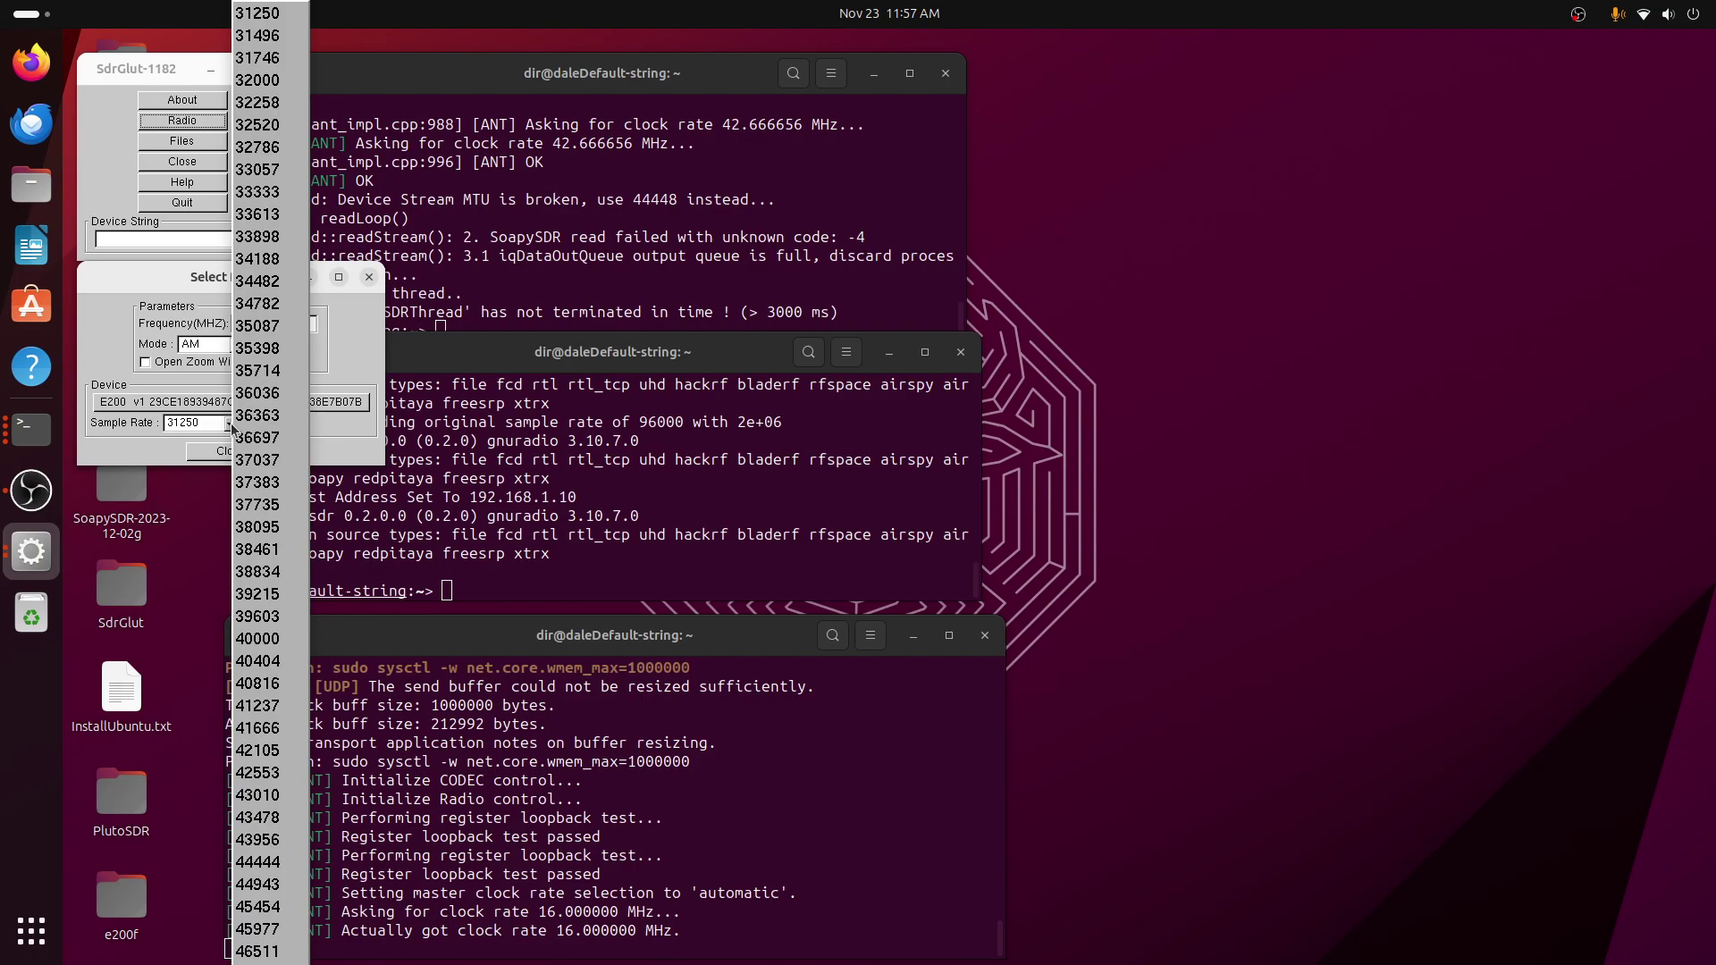
click(331, 435)
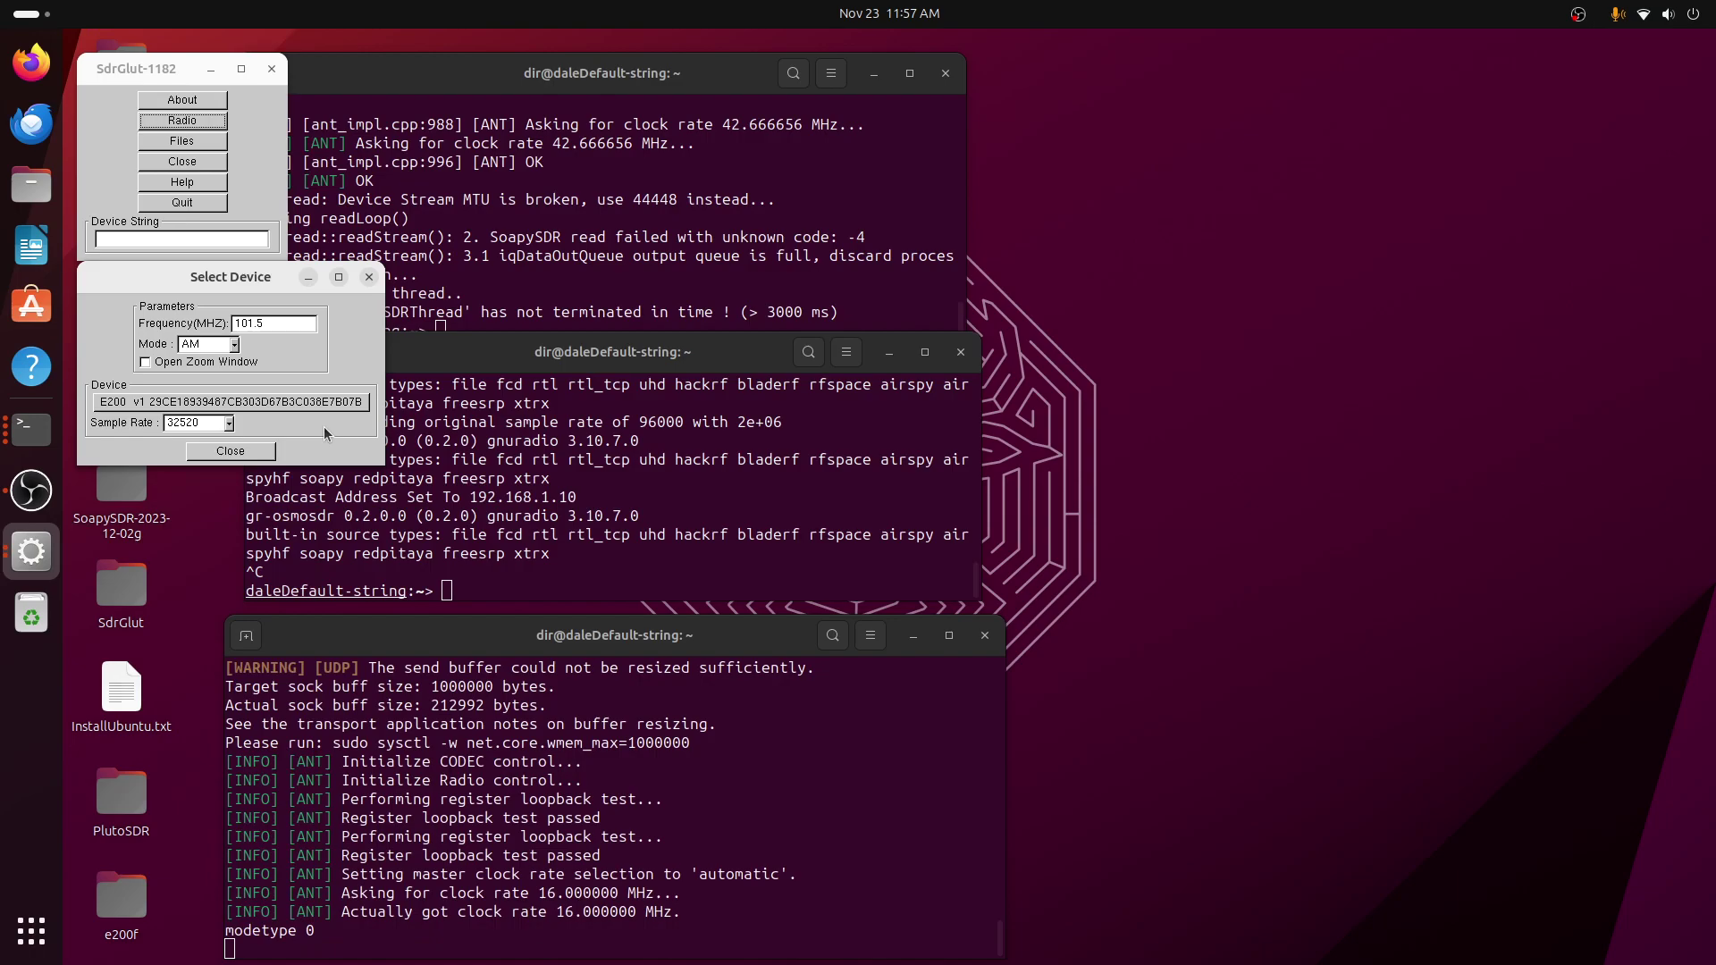
click(277, 408)
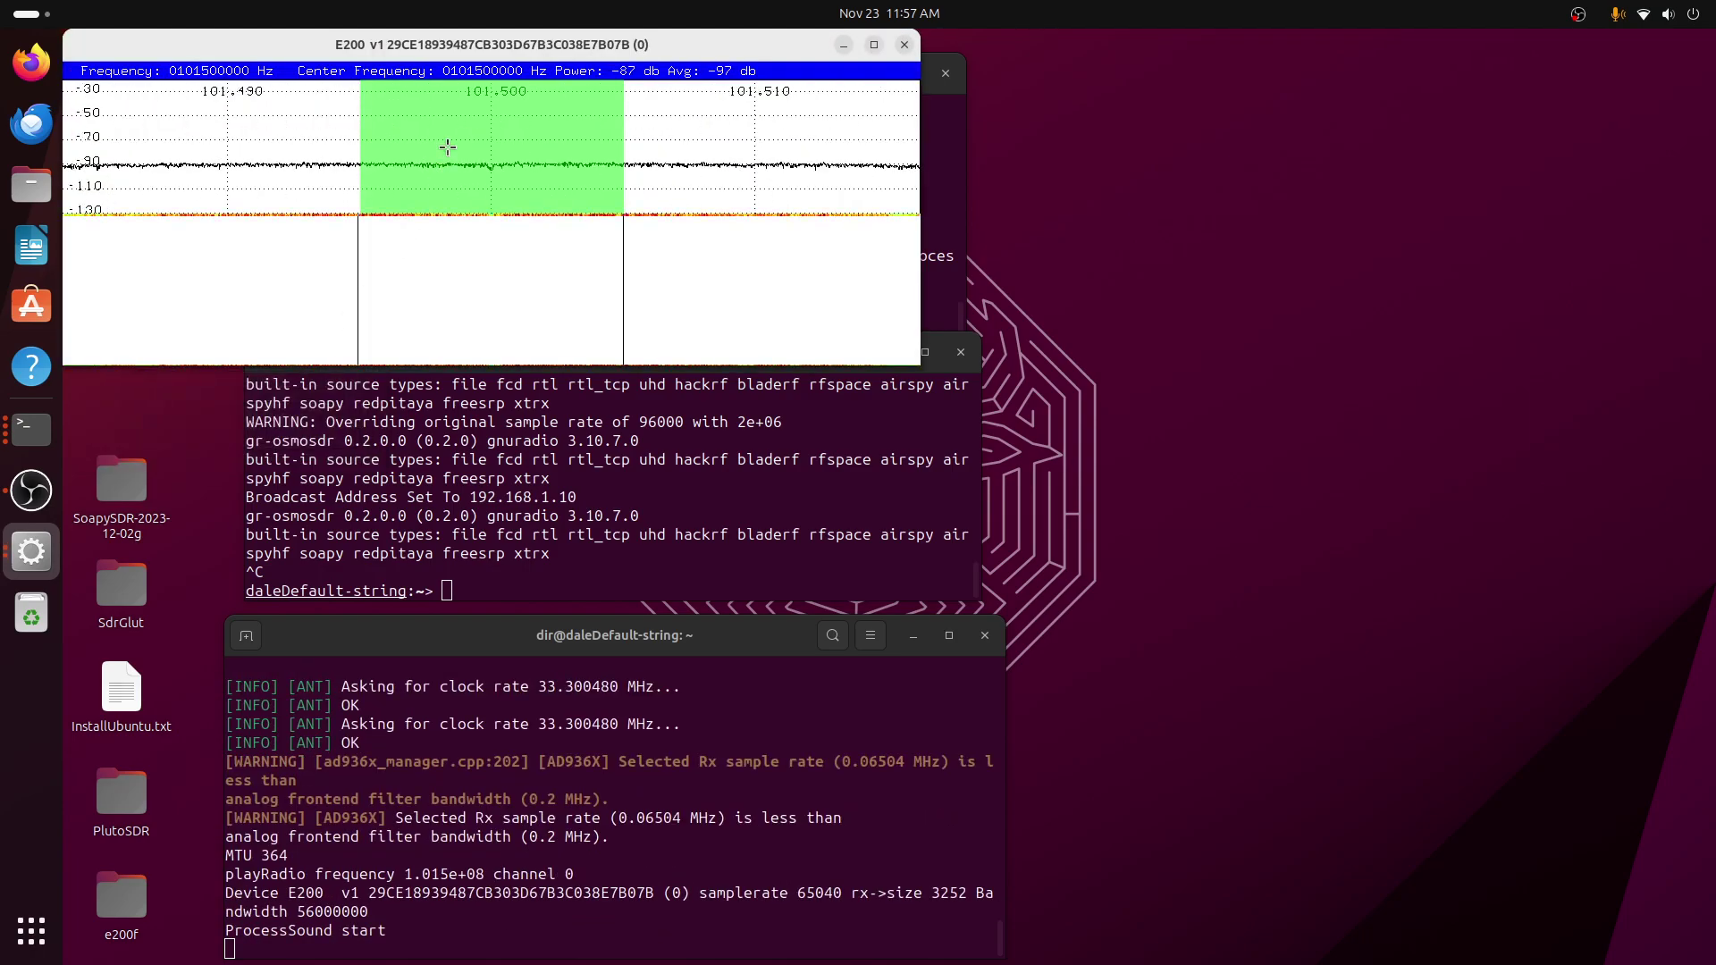
Set the E200 sample rate to 2000000 in the SDR Dialog and apply it
drag(478, 30, 726, 150)
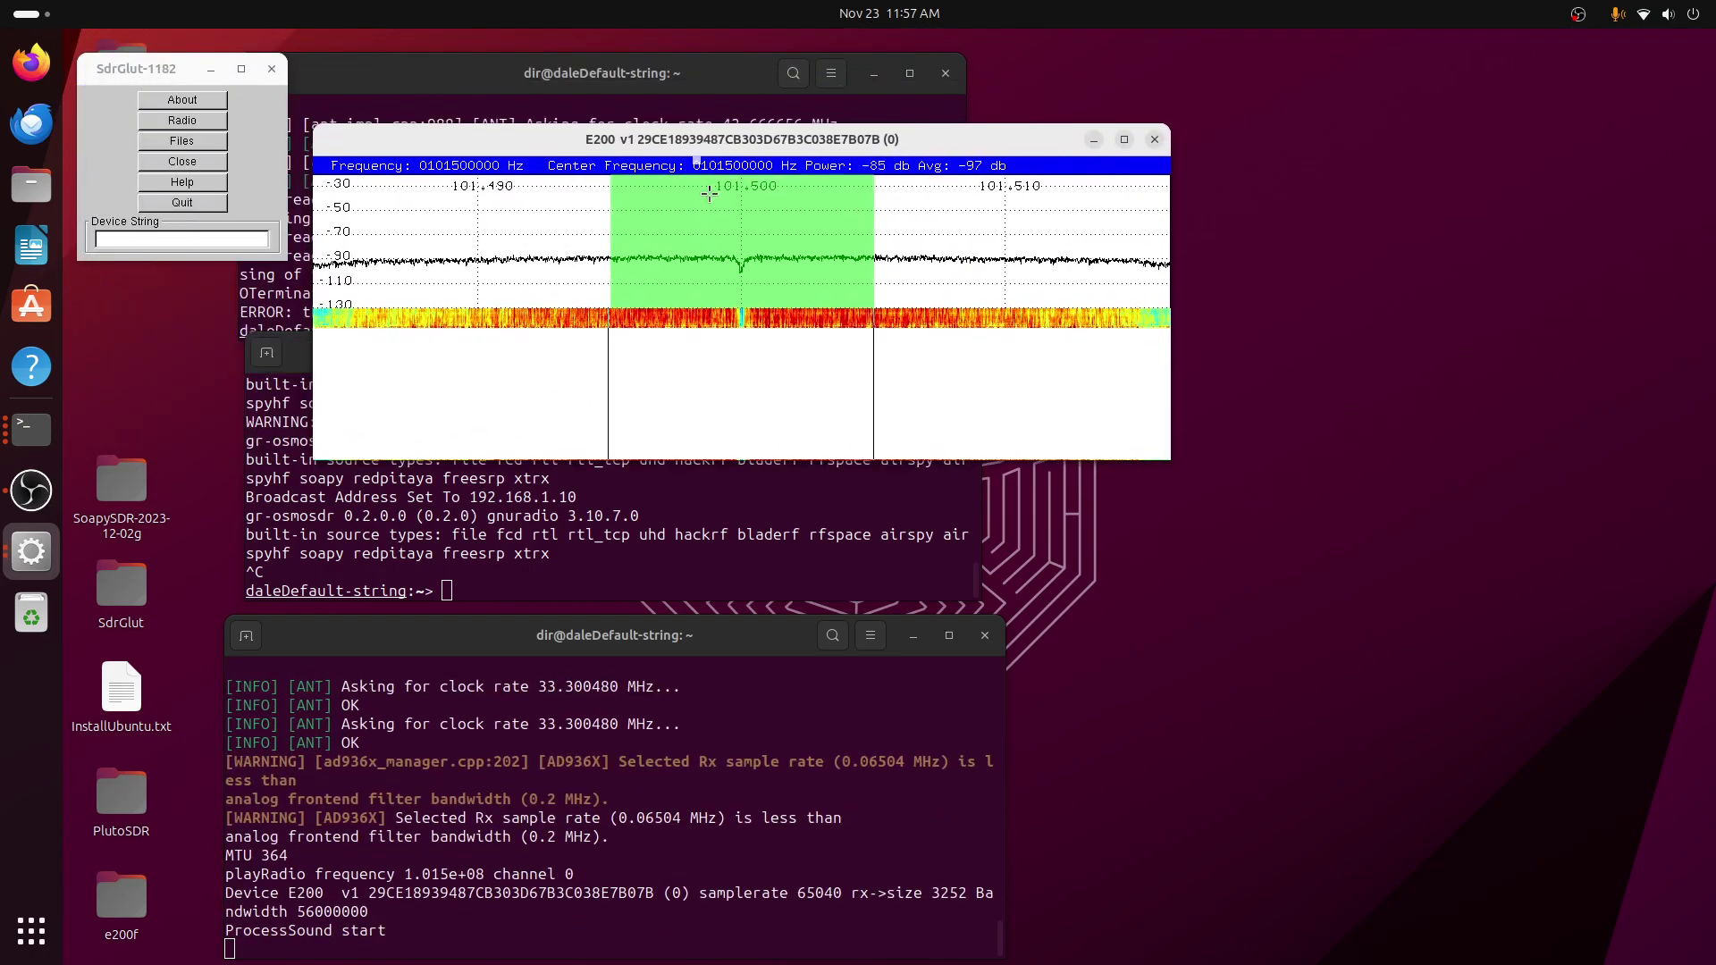
right_click(999, 370)
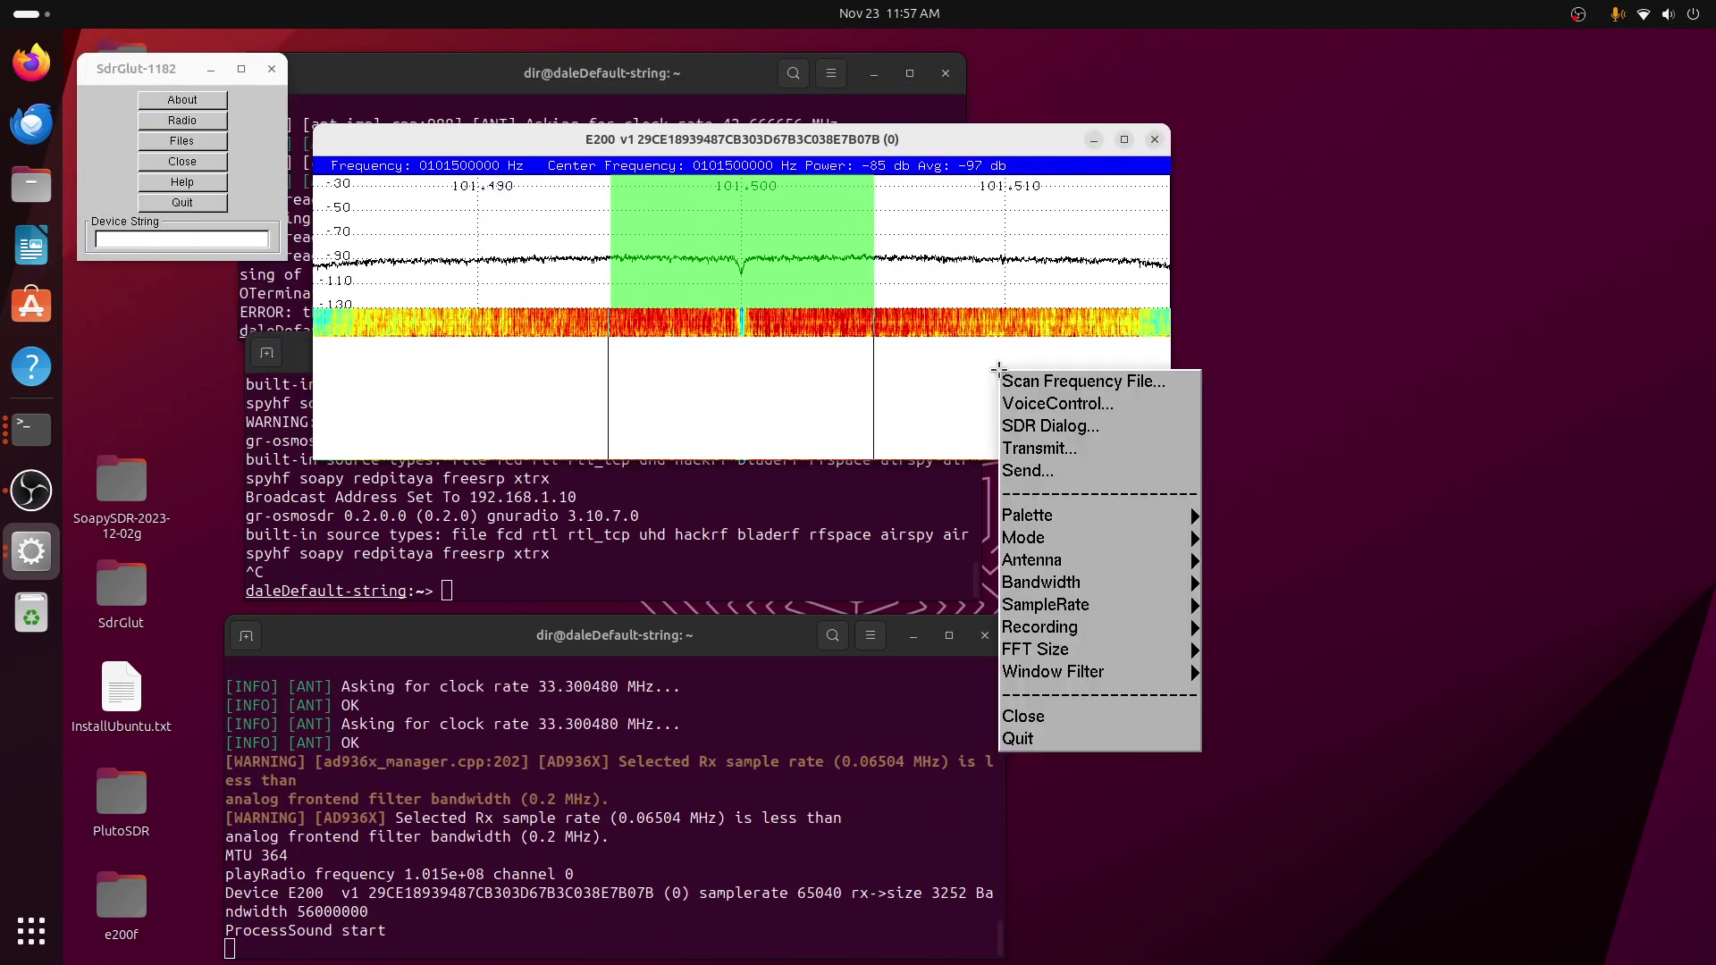
click(1037, 426)
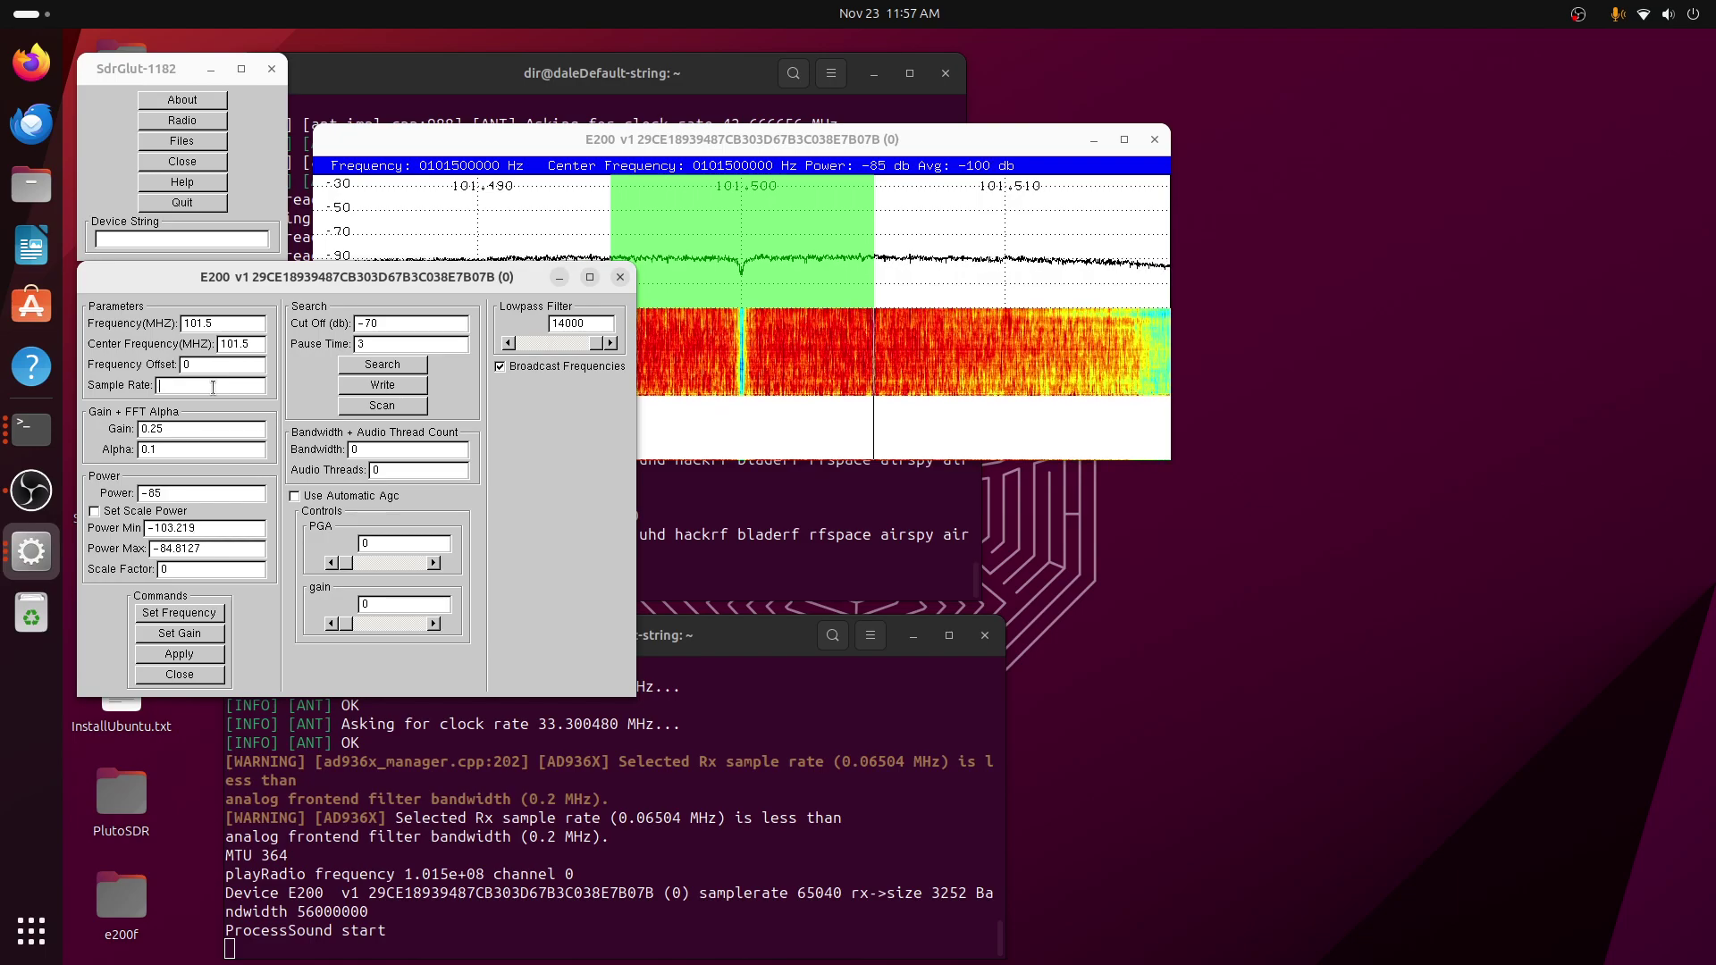
text(000000)
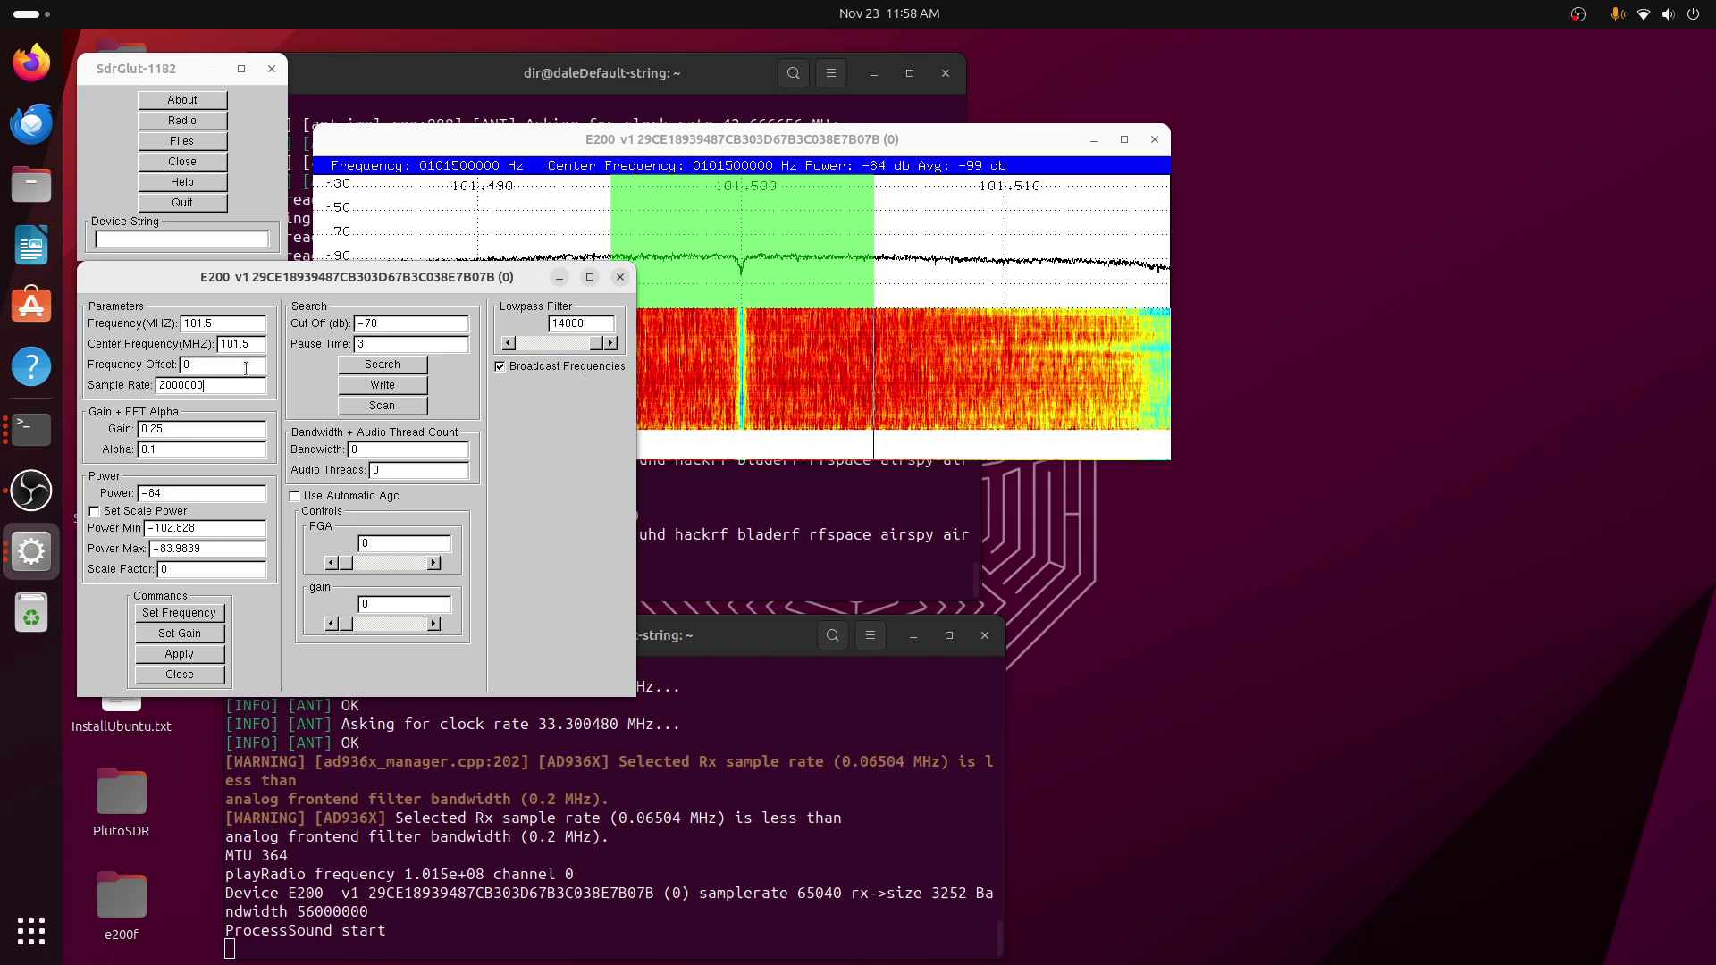
key(Left)
key(Left)
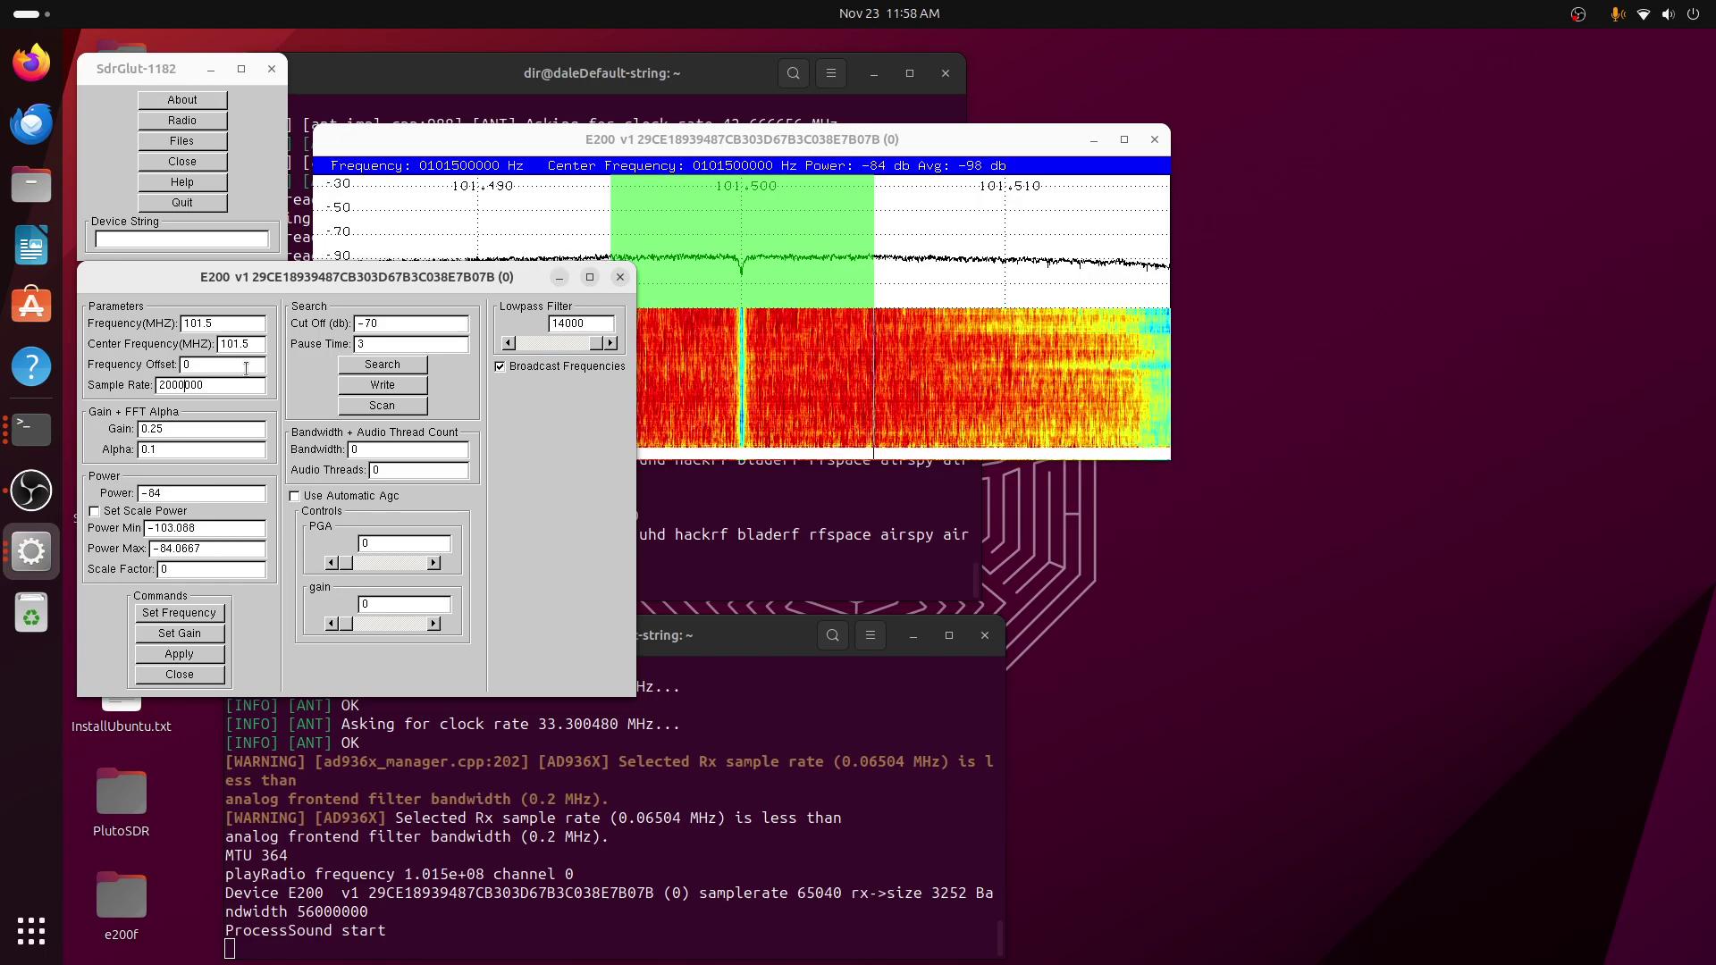
key(Left)
key(Left)
key(Left)
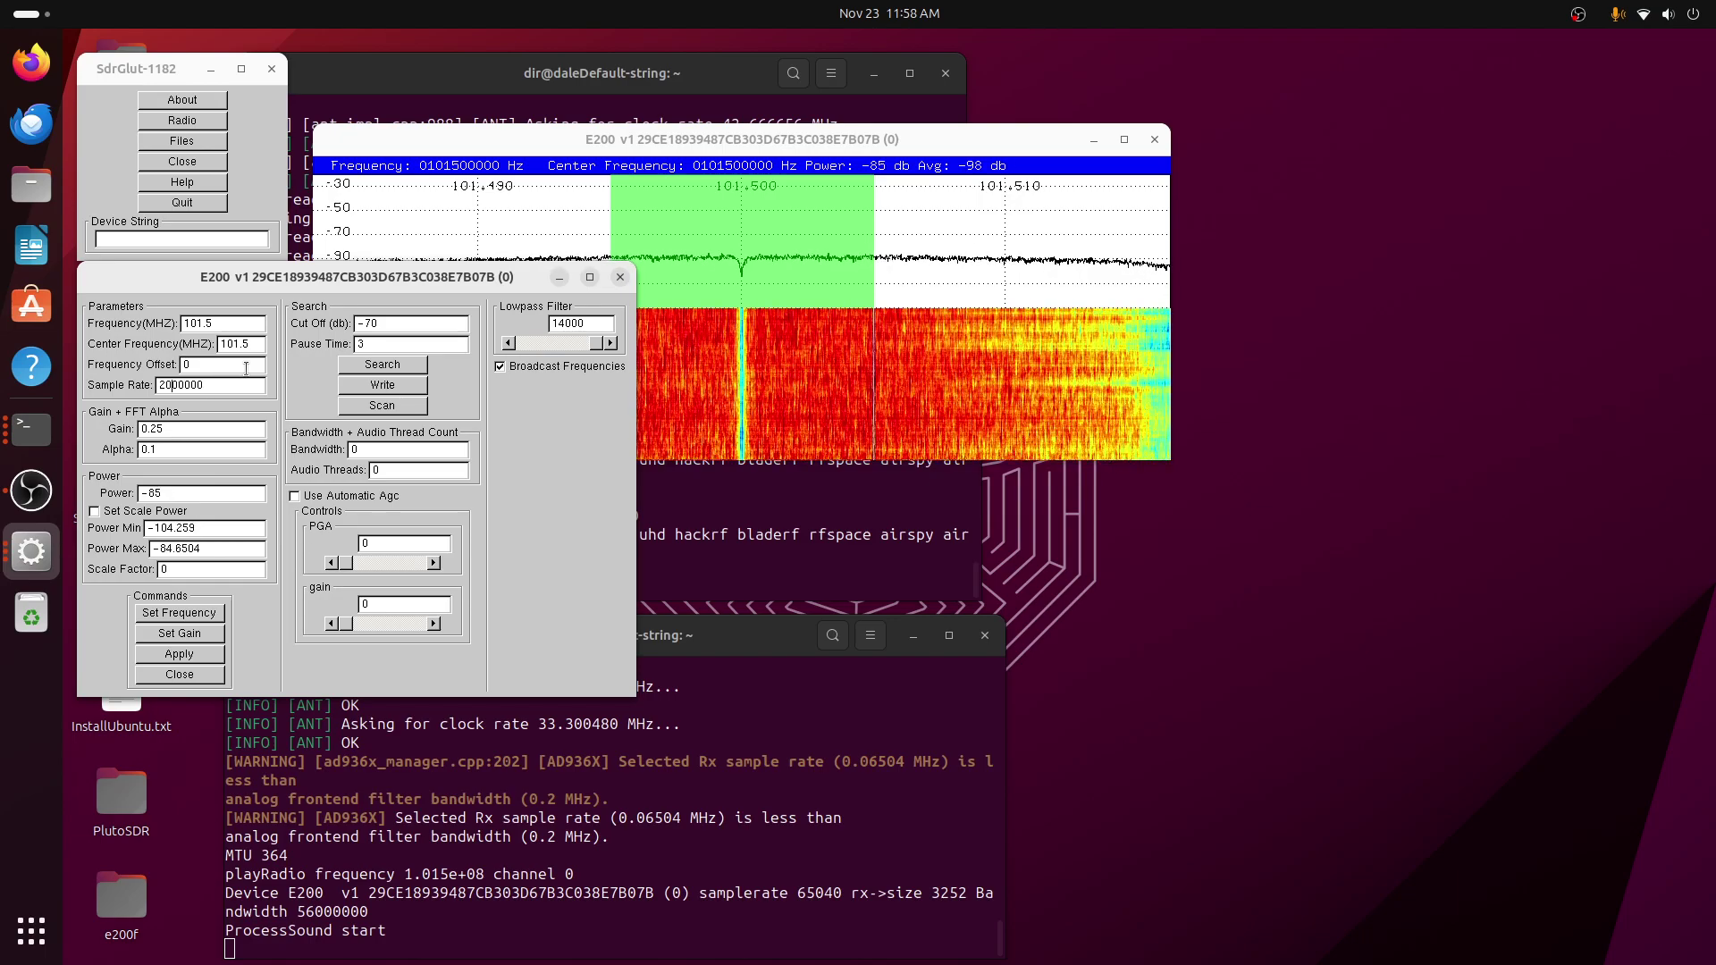
click(199, 650)
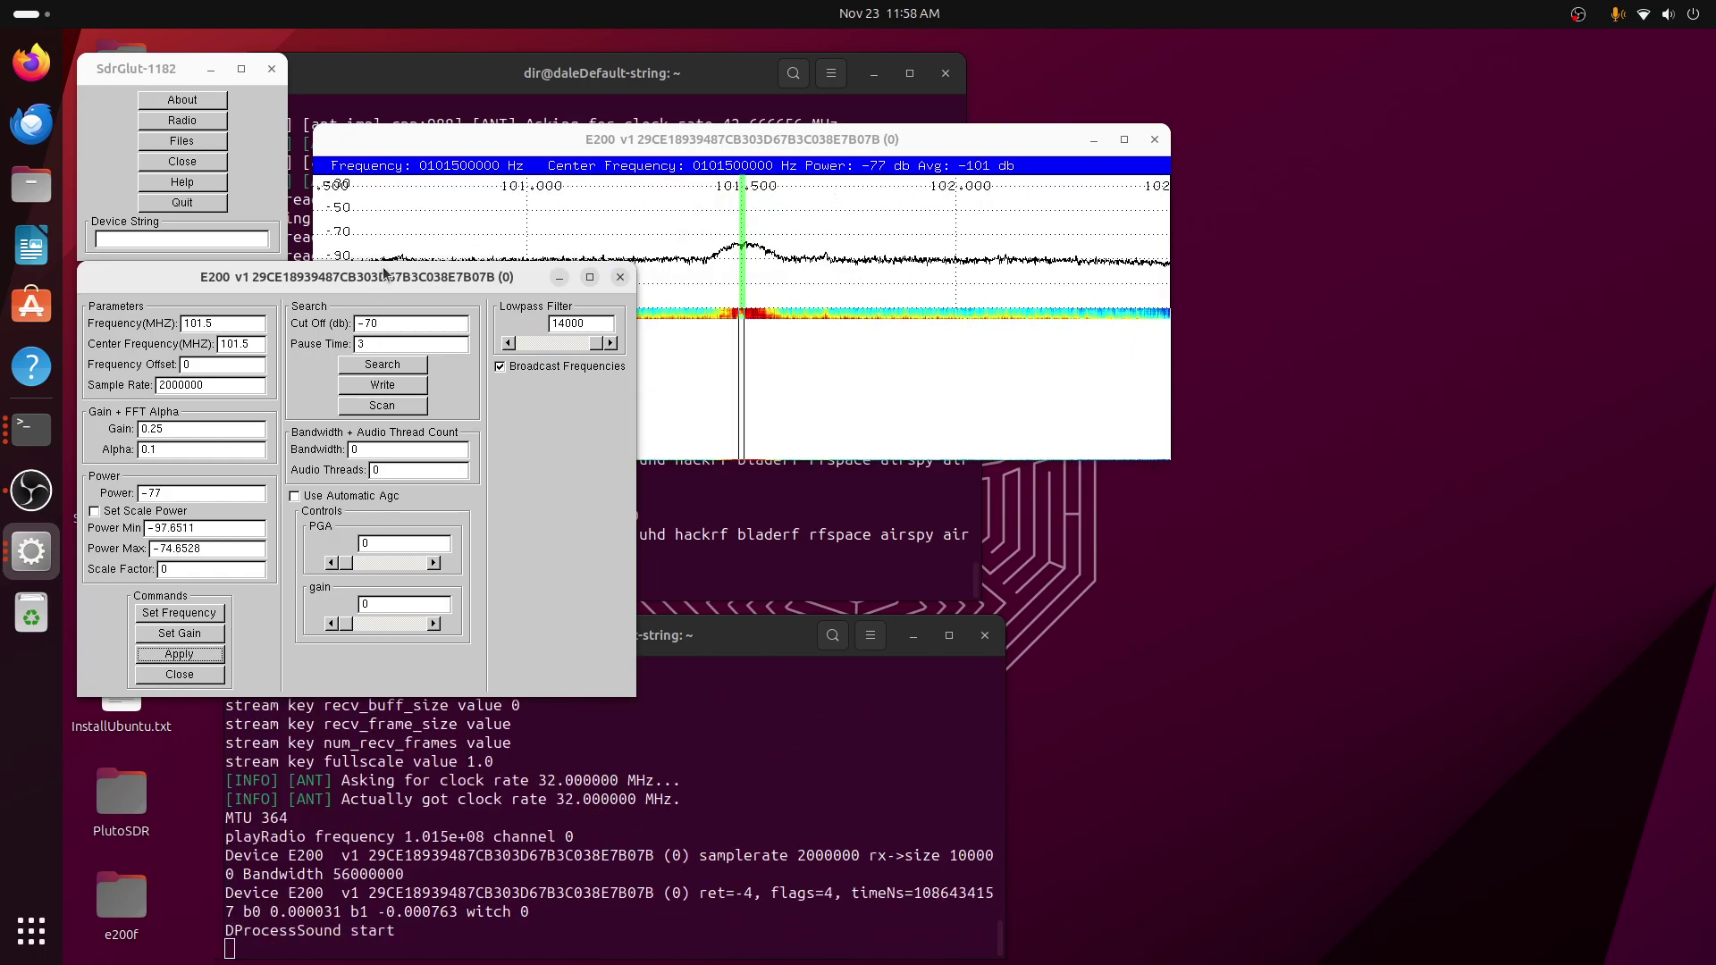
drag(397, 277, 1377, 327)
Set the demodulation Mode to FM from the waterfall's right-click menu
click(1047, 140)
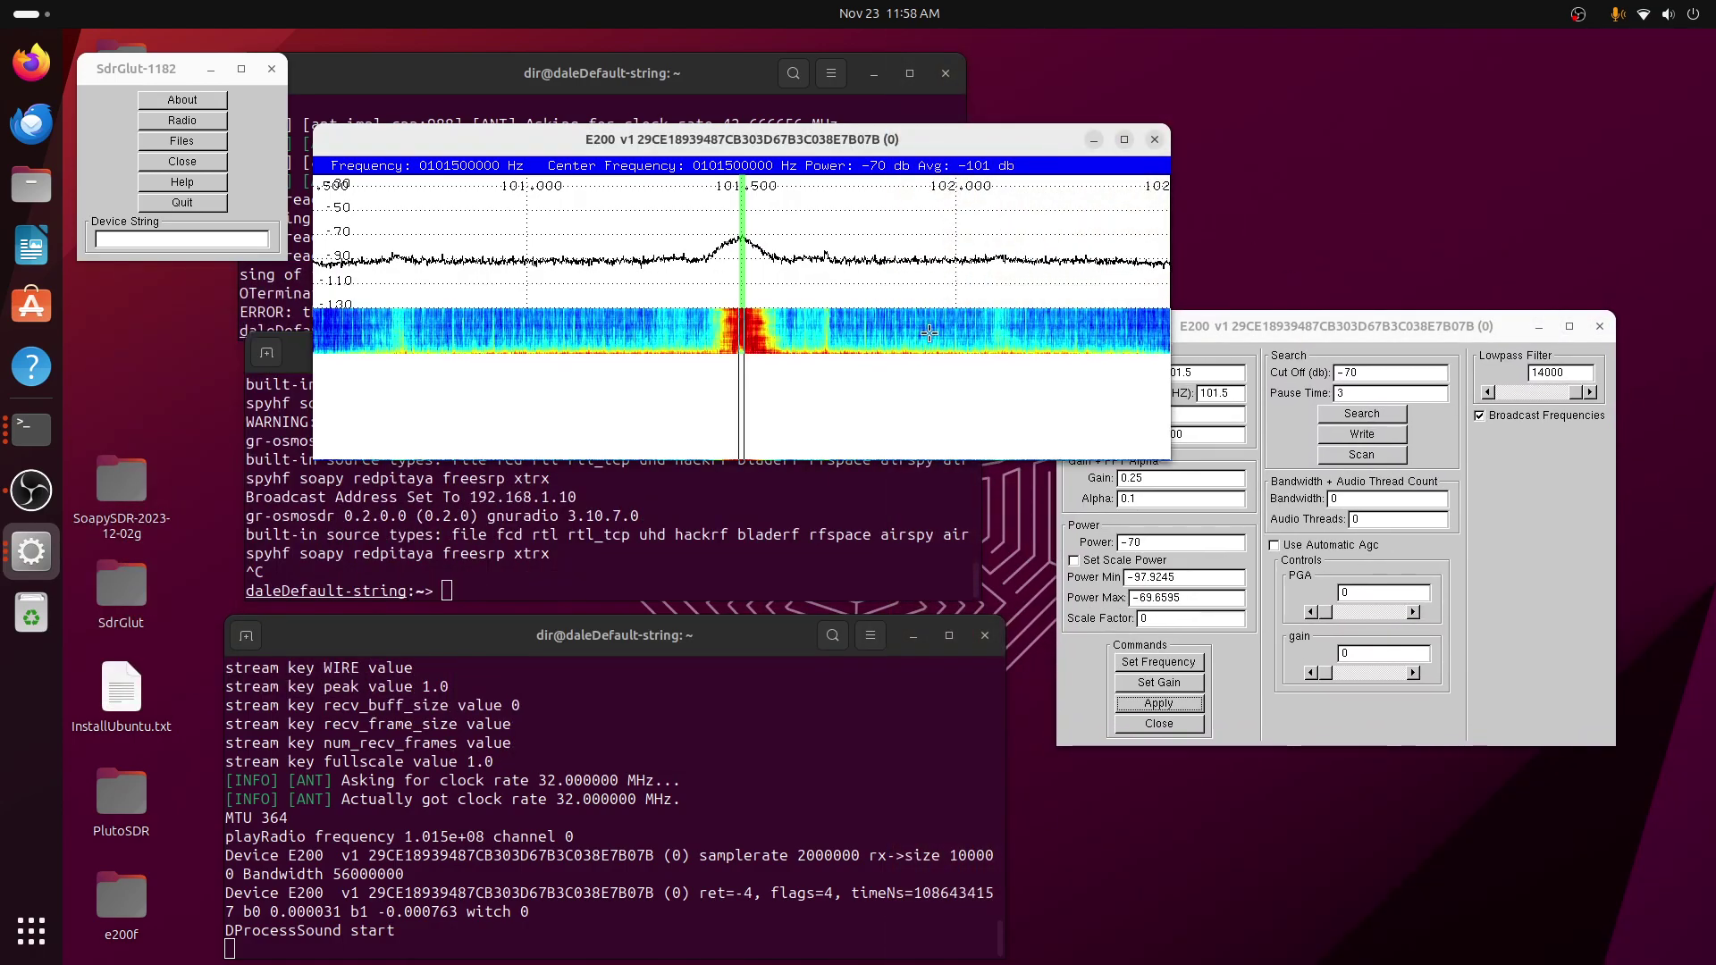
right_click(927, 360)
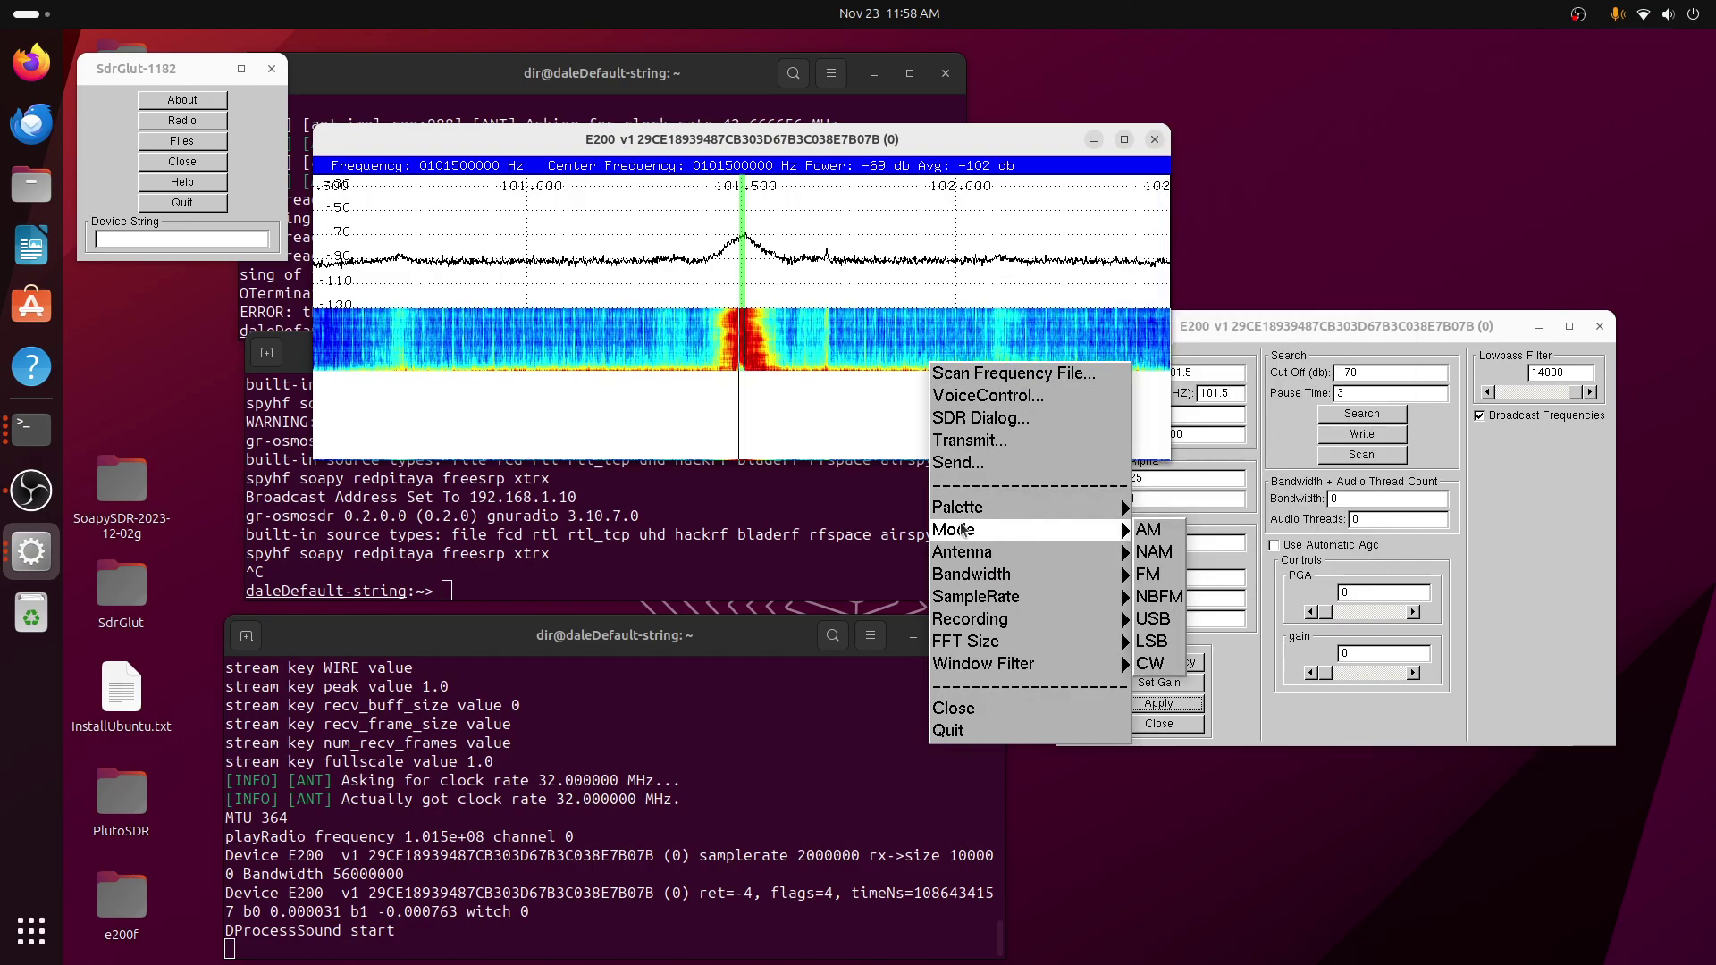
mouse_move(1139, 562)
mouse_move(1122, 530)
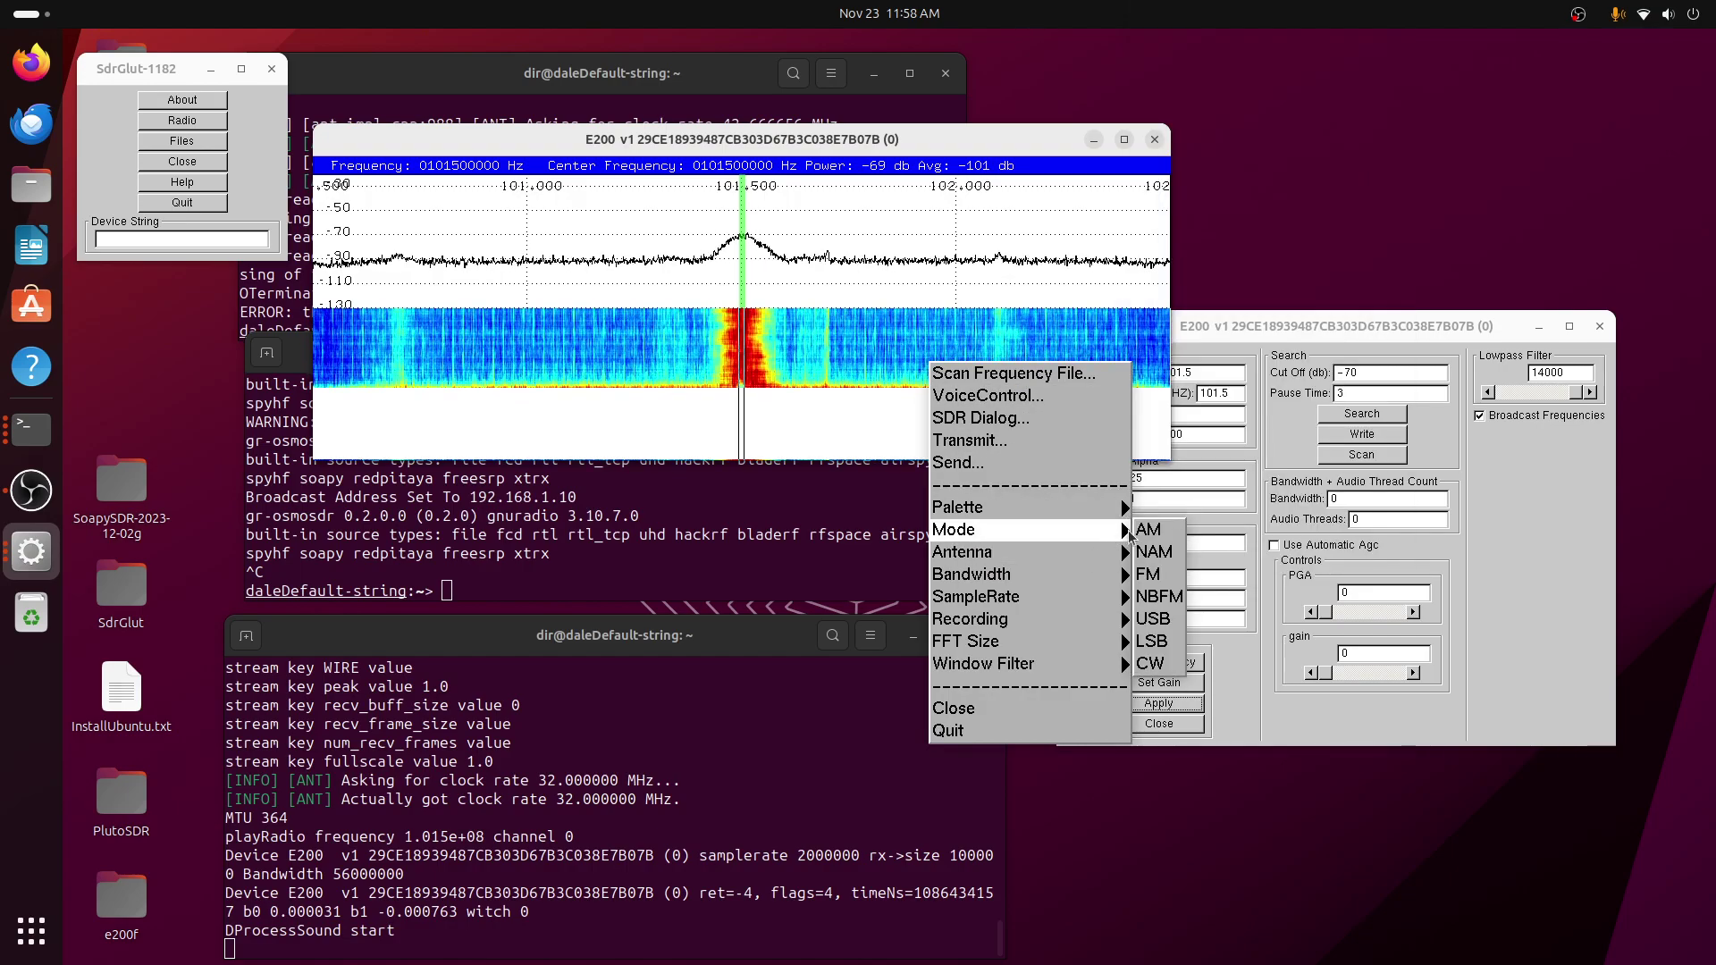
click(1144, 574)
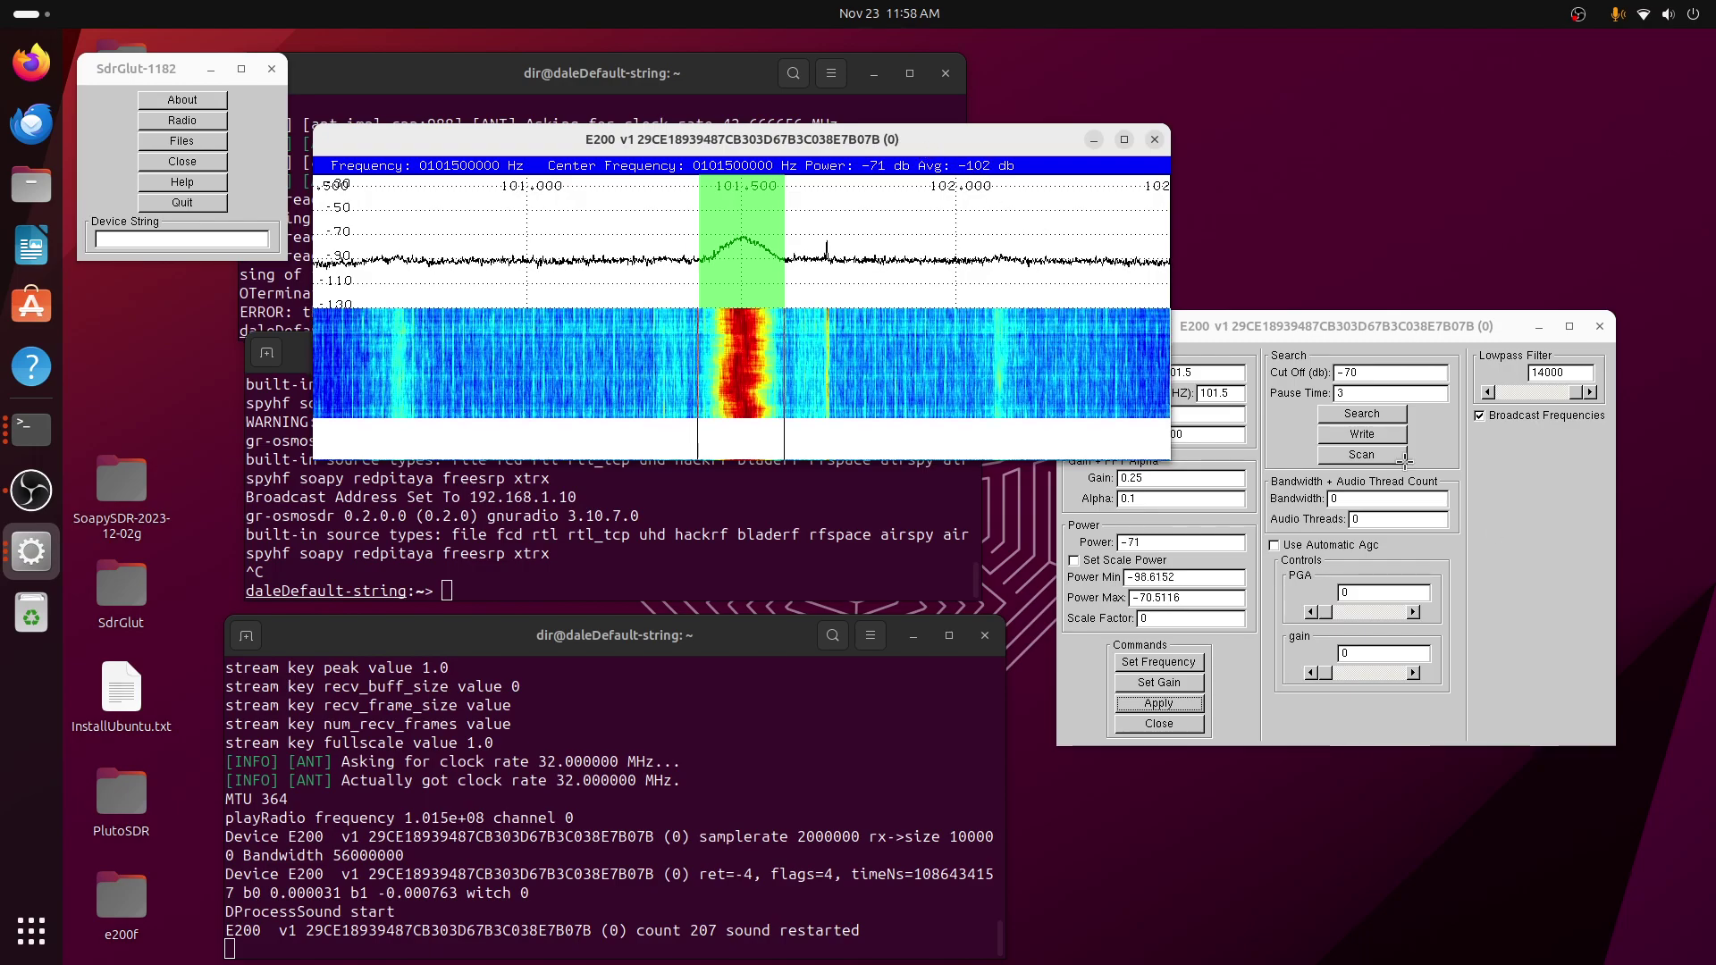
Change the SDR Dialog Sample Rate to 20000000 and apply it
click(1512, 535)
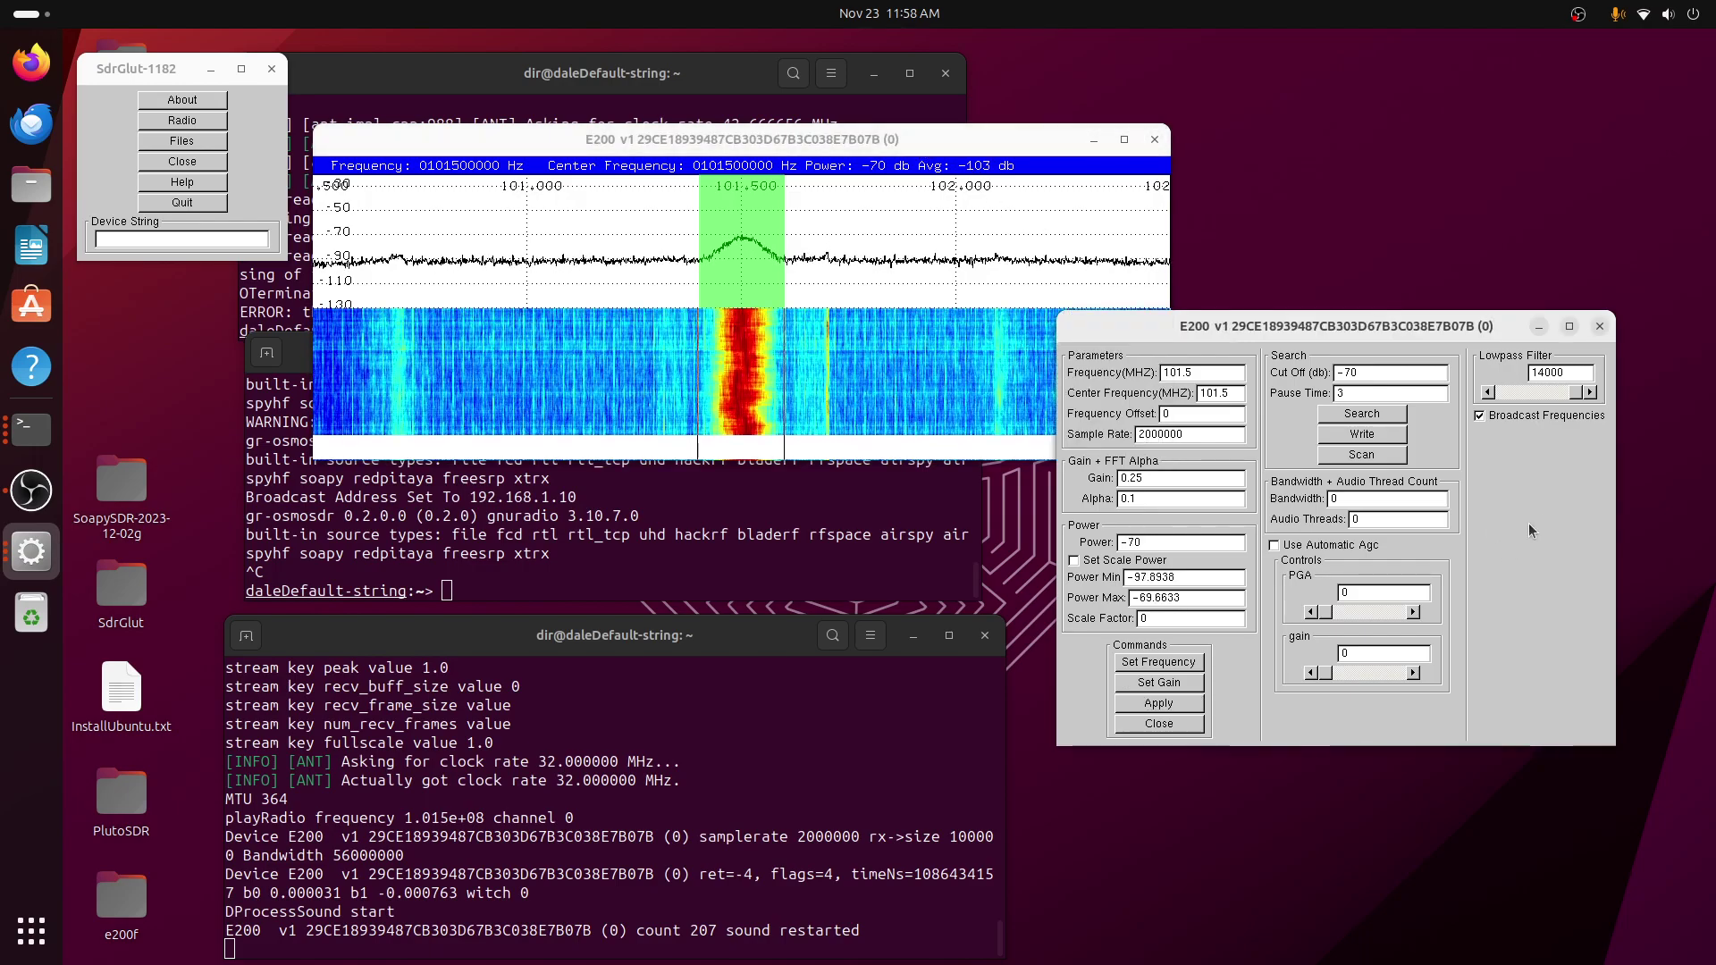
click(1189, 432)
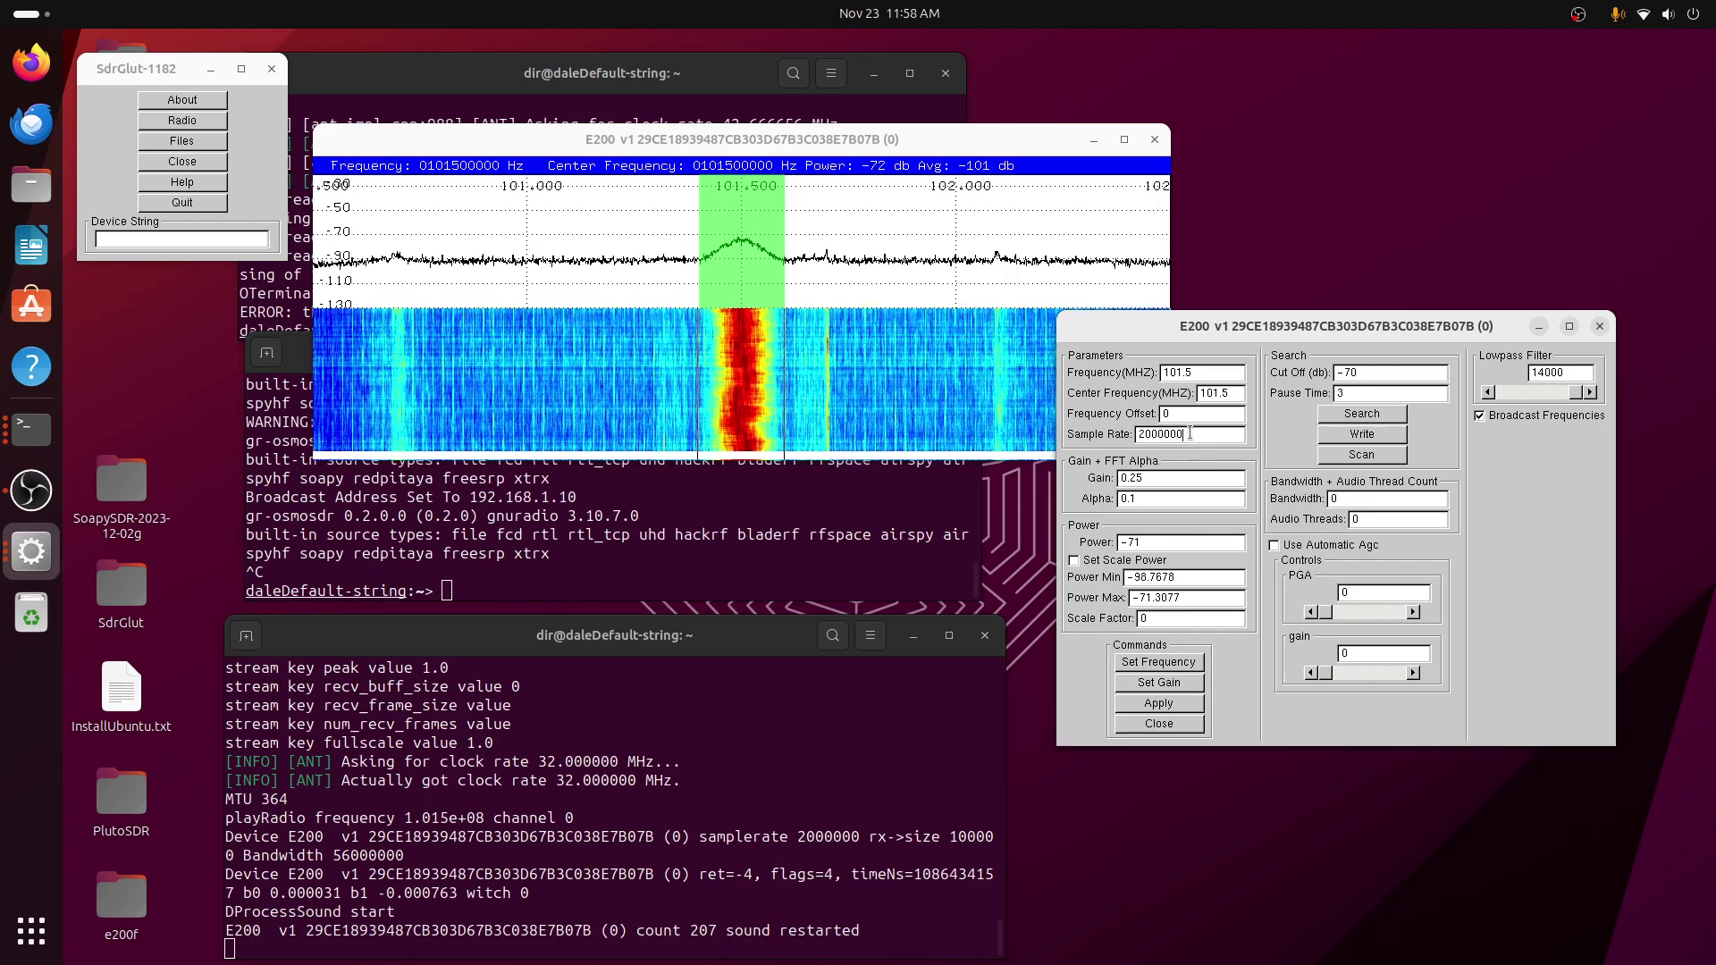
text(0)
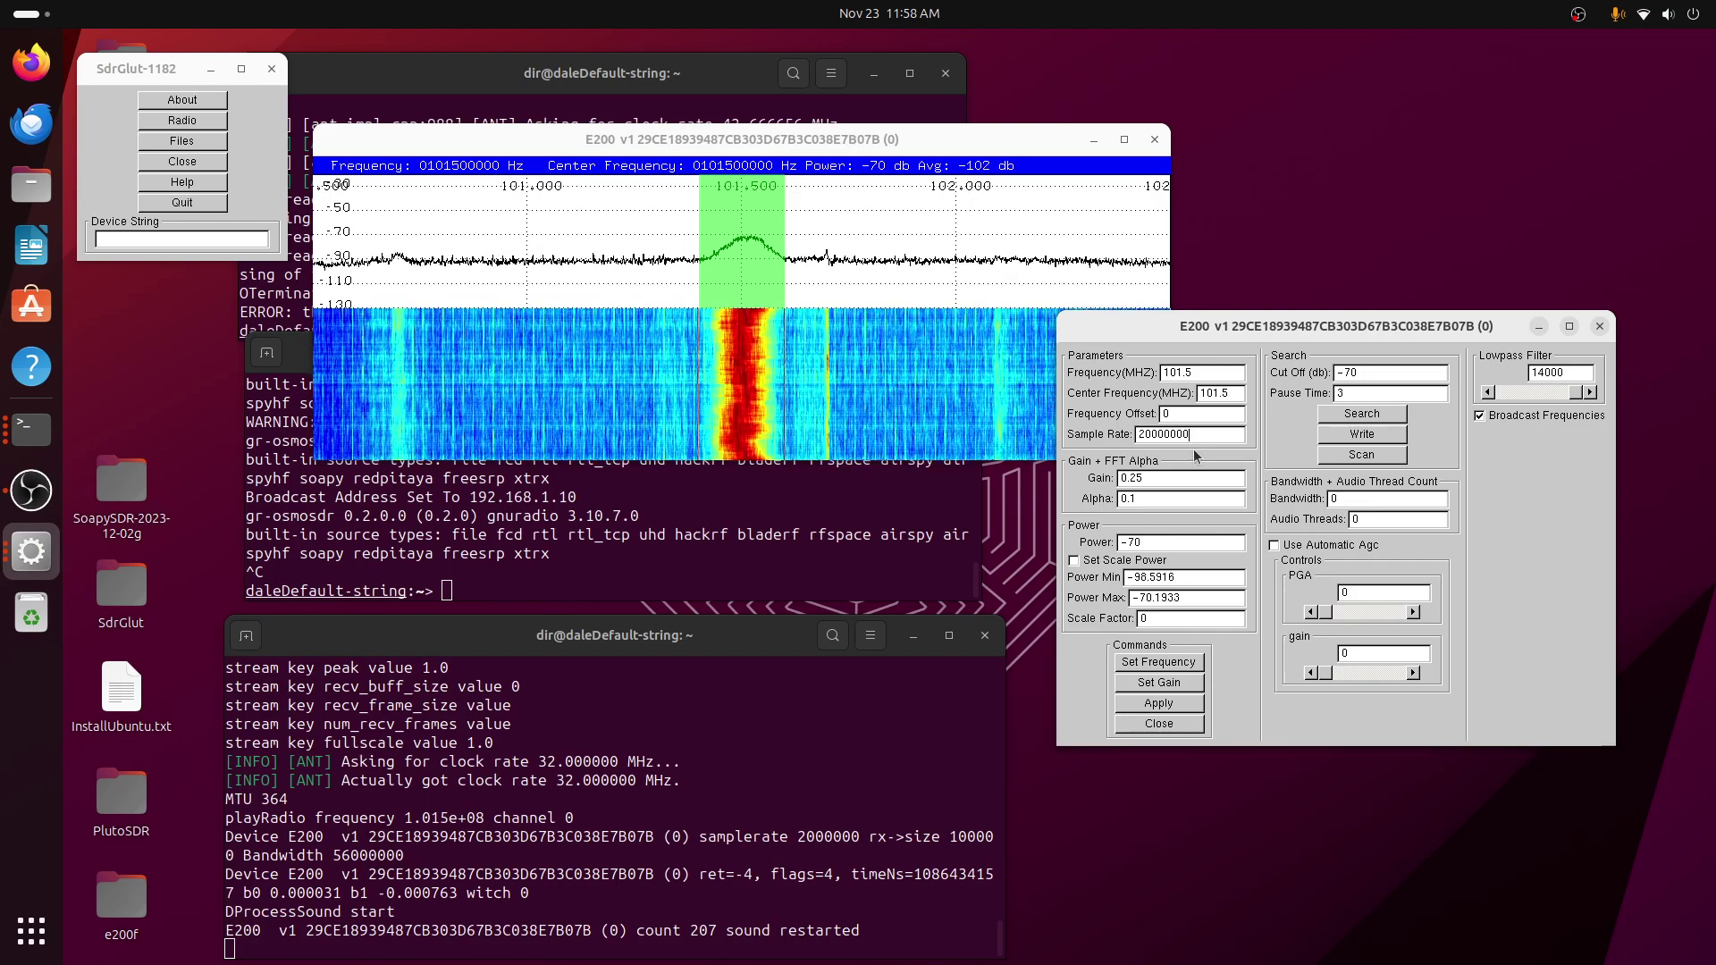
click(1151, 705)
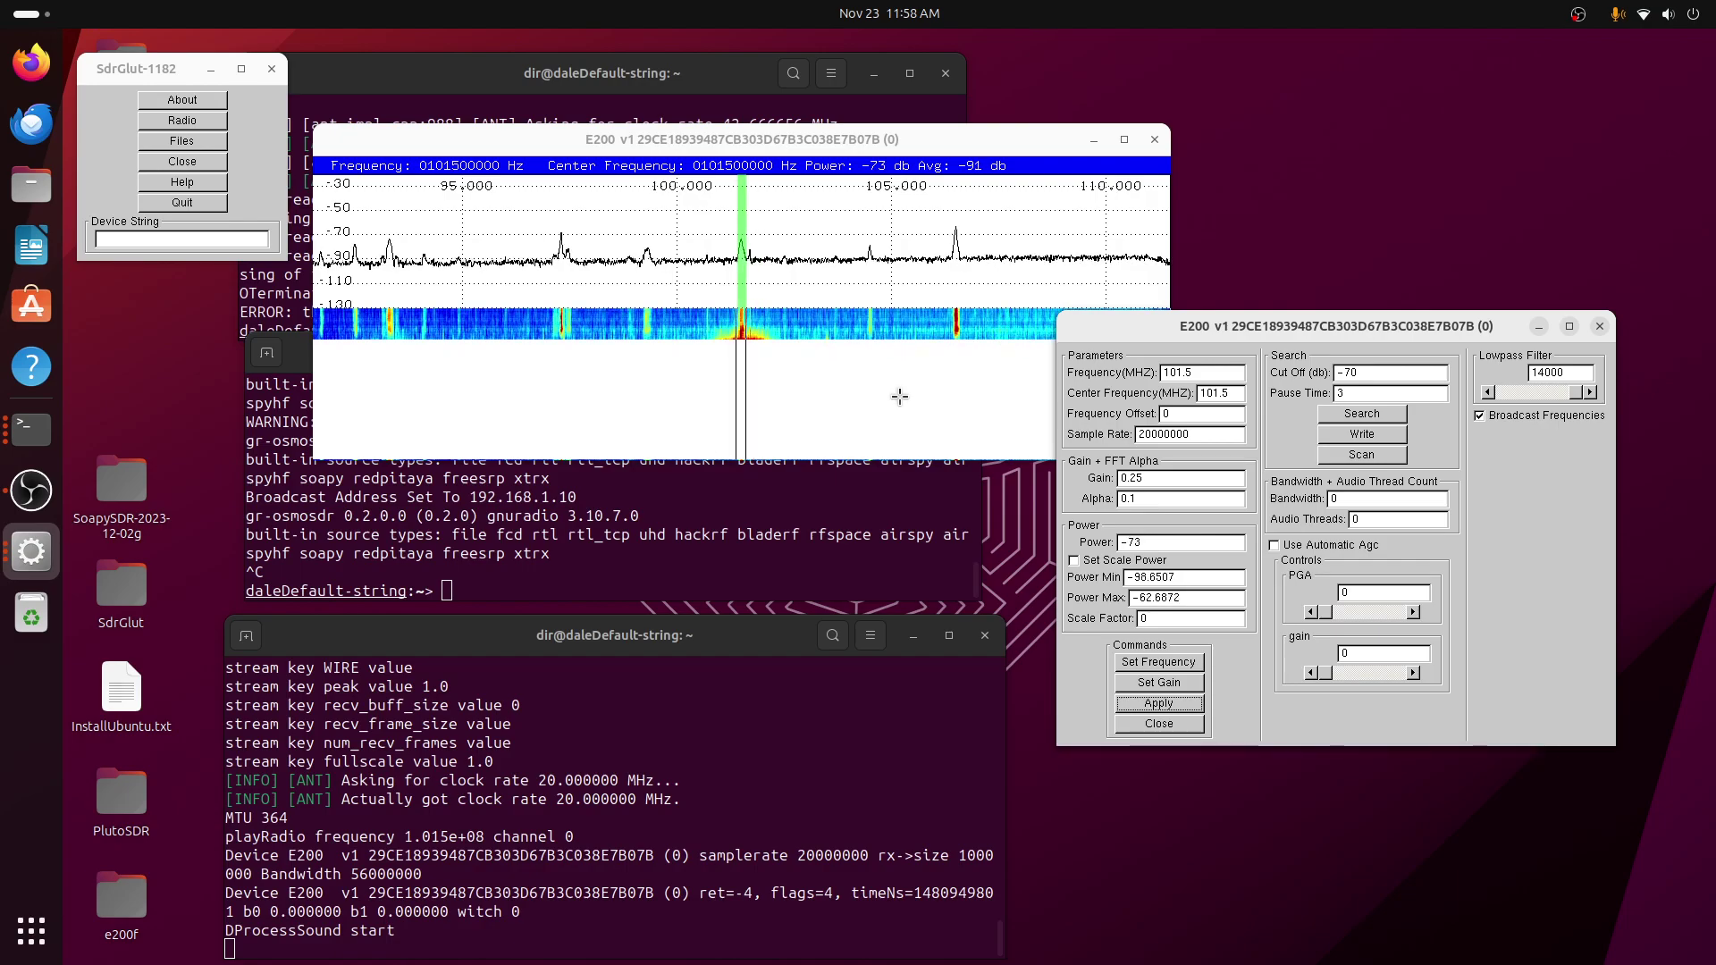
Step the frequency down and click station peaks until the receiver reads 106.5 MHz
key(Left)
key(Left)
key(Left)
key(Left)
key(Left)
key(Left)
key(Left)
key(Left)
key(Left)
key(Left)
key(Left)
key(Left)
key(Left)
key(Left)
key(Left)
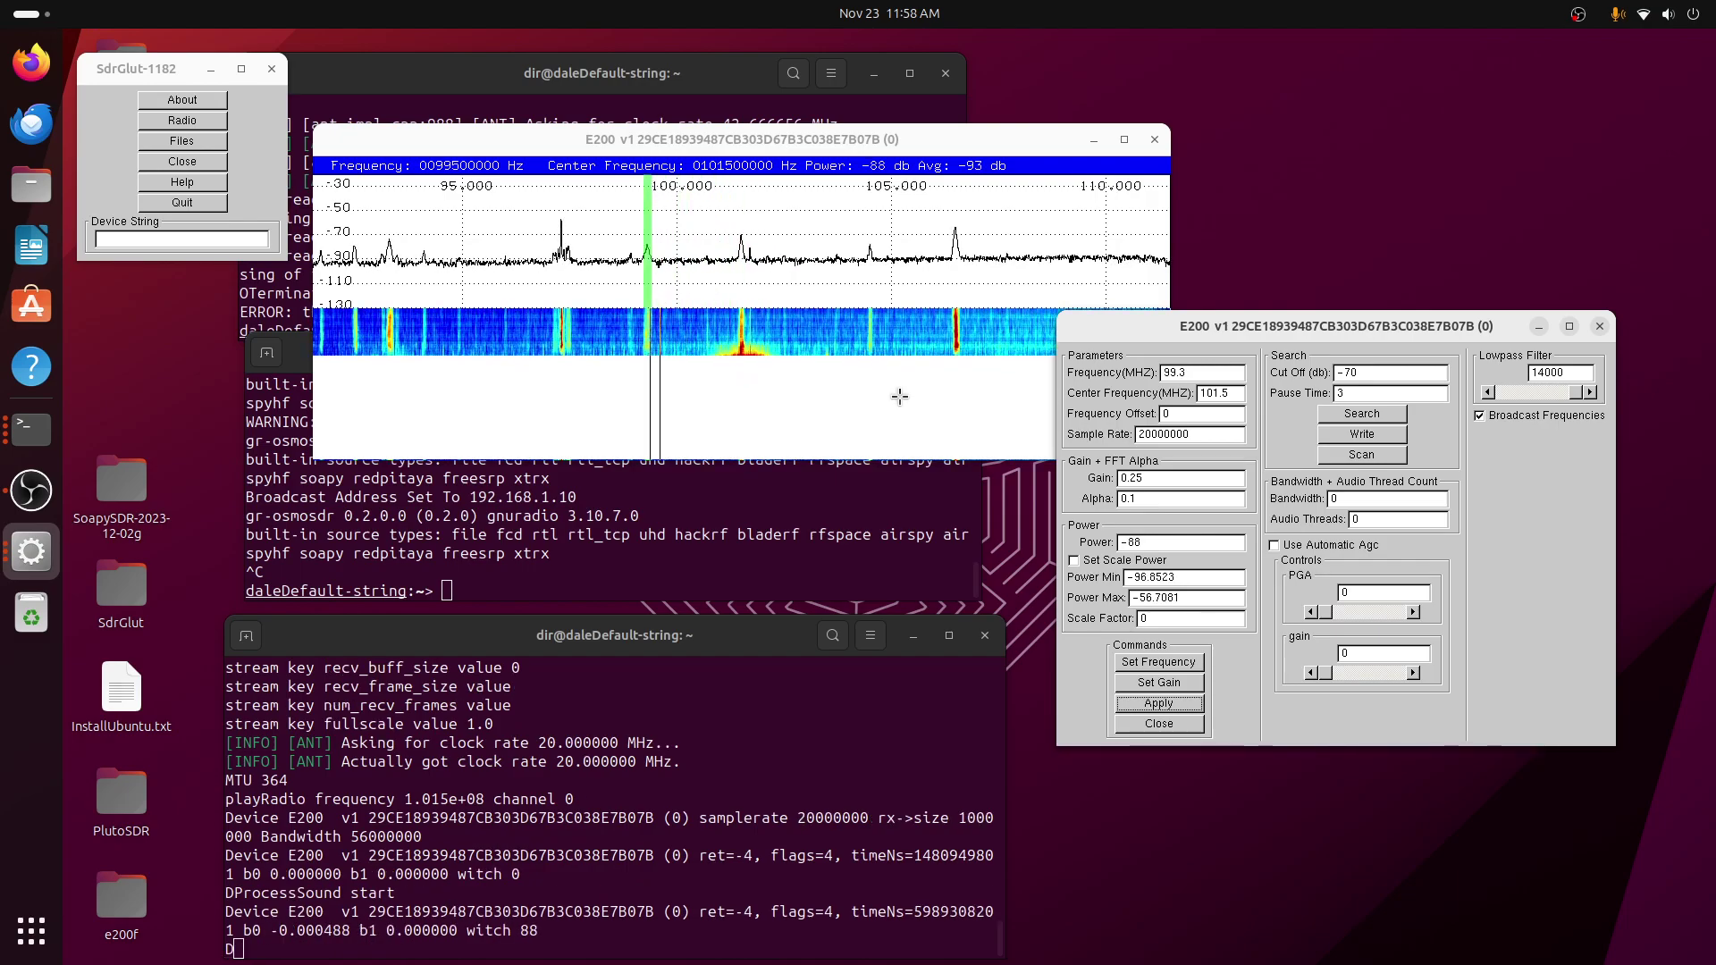
key(Left)
key(Left)
key(Left)
key(Left)
key(Left)
key(Left)
key(Left)
key(Left)
key(Left)
key(Left)
key(Left)
key(Left)
key(Left)
key(Left)
key(Left)
key(Left)
key(Left)
key(Left)
key(Left)
key(Left)
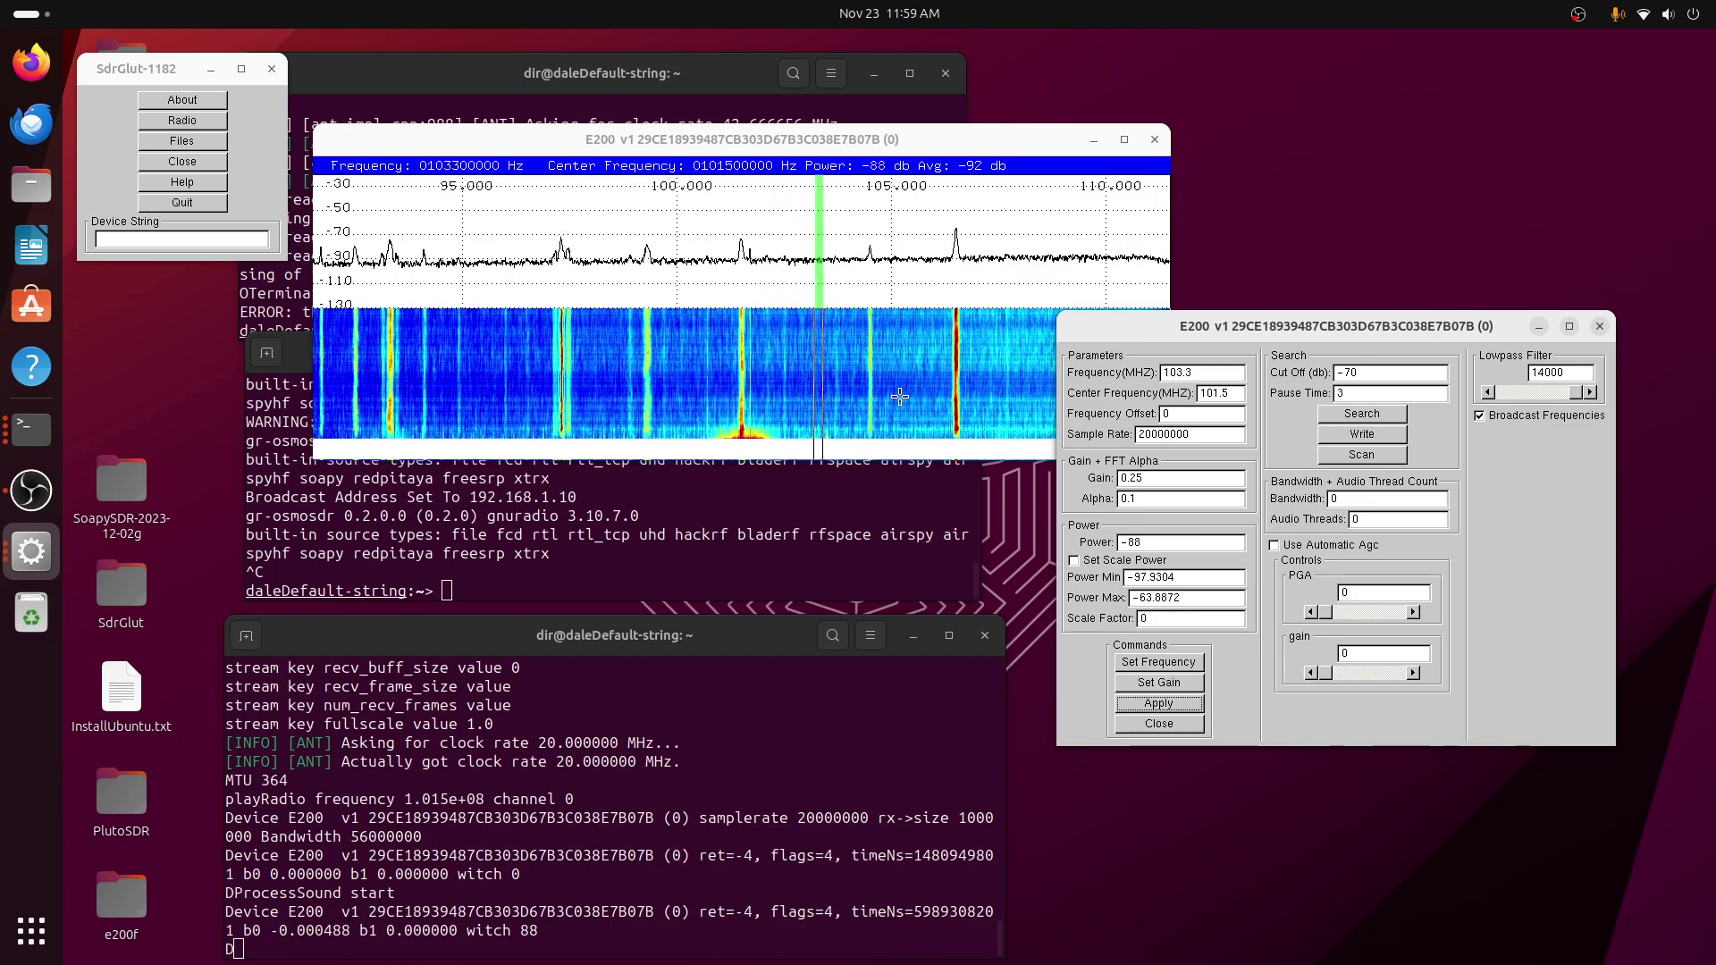
click(899, 396)
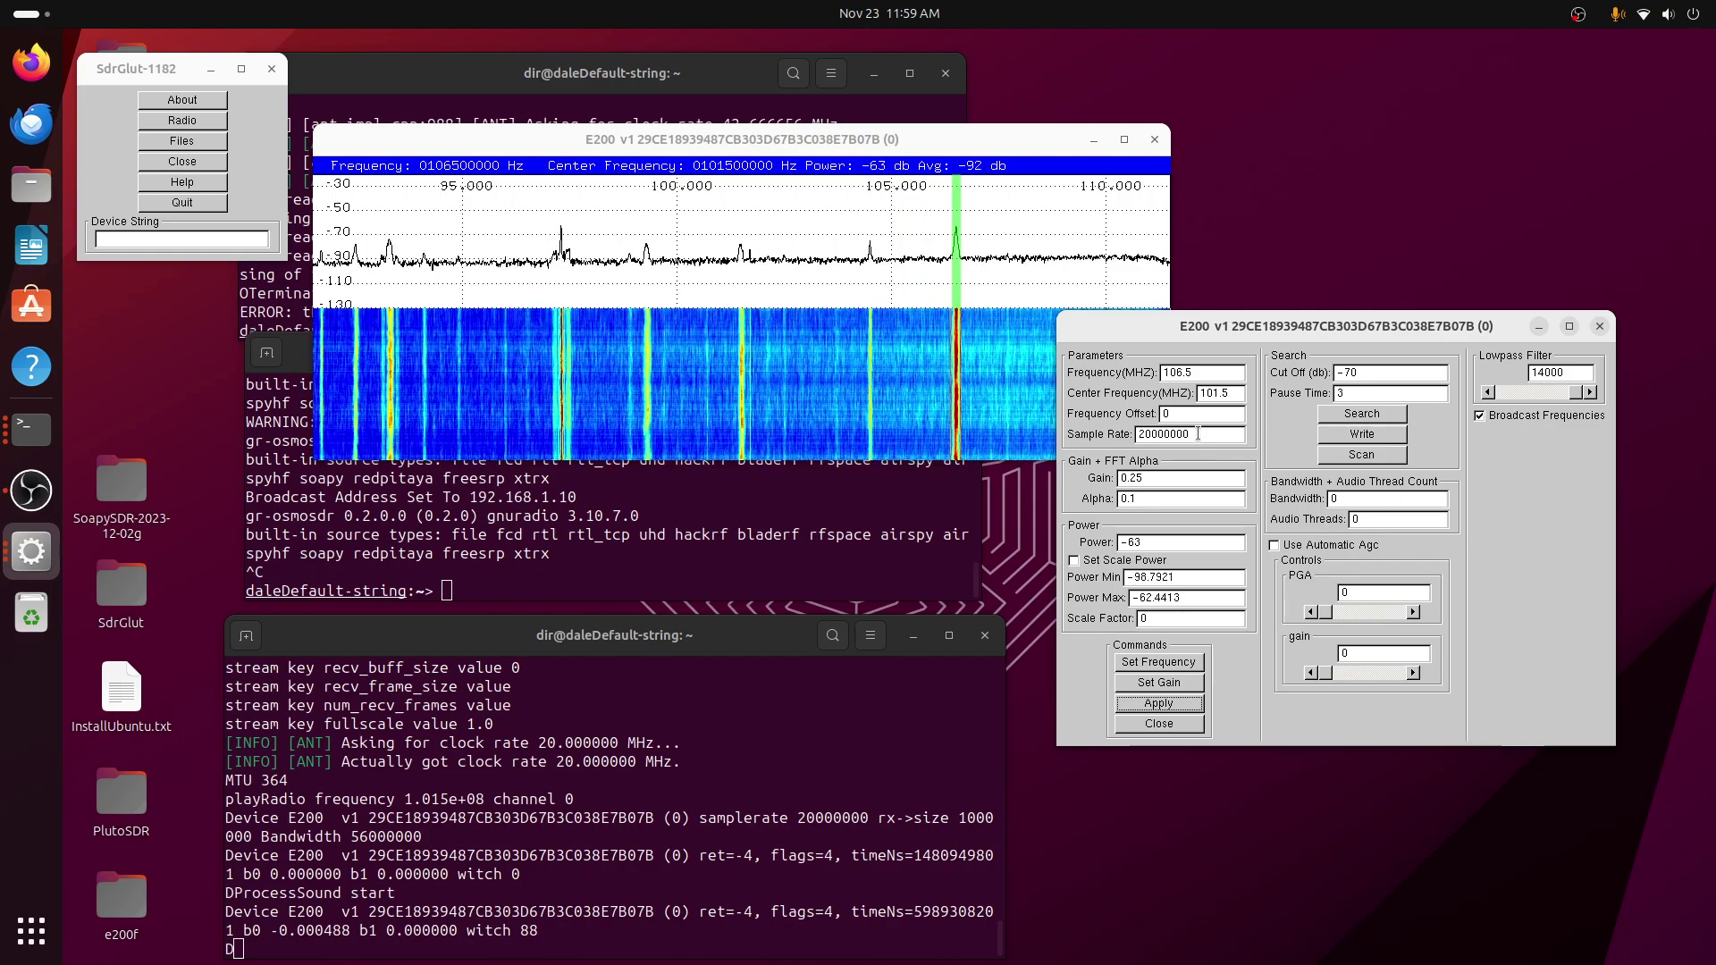
Change the E200 sample rate to 25000000 in the SDR Dialog and apply it
click(1153, 436)
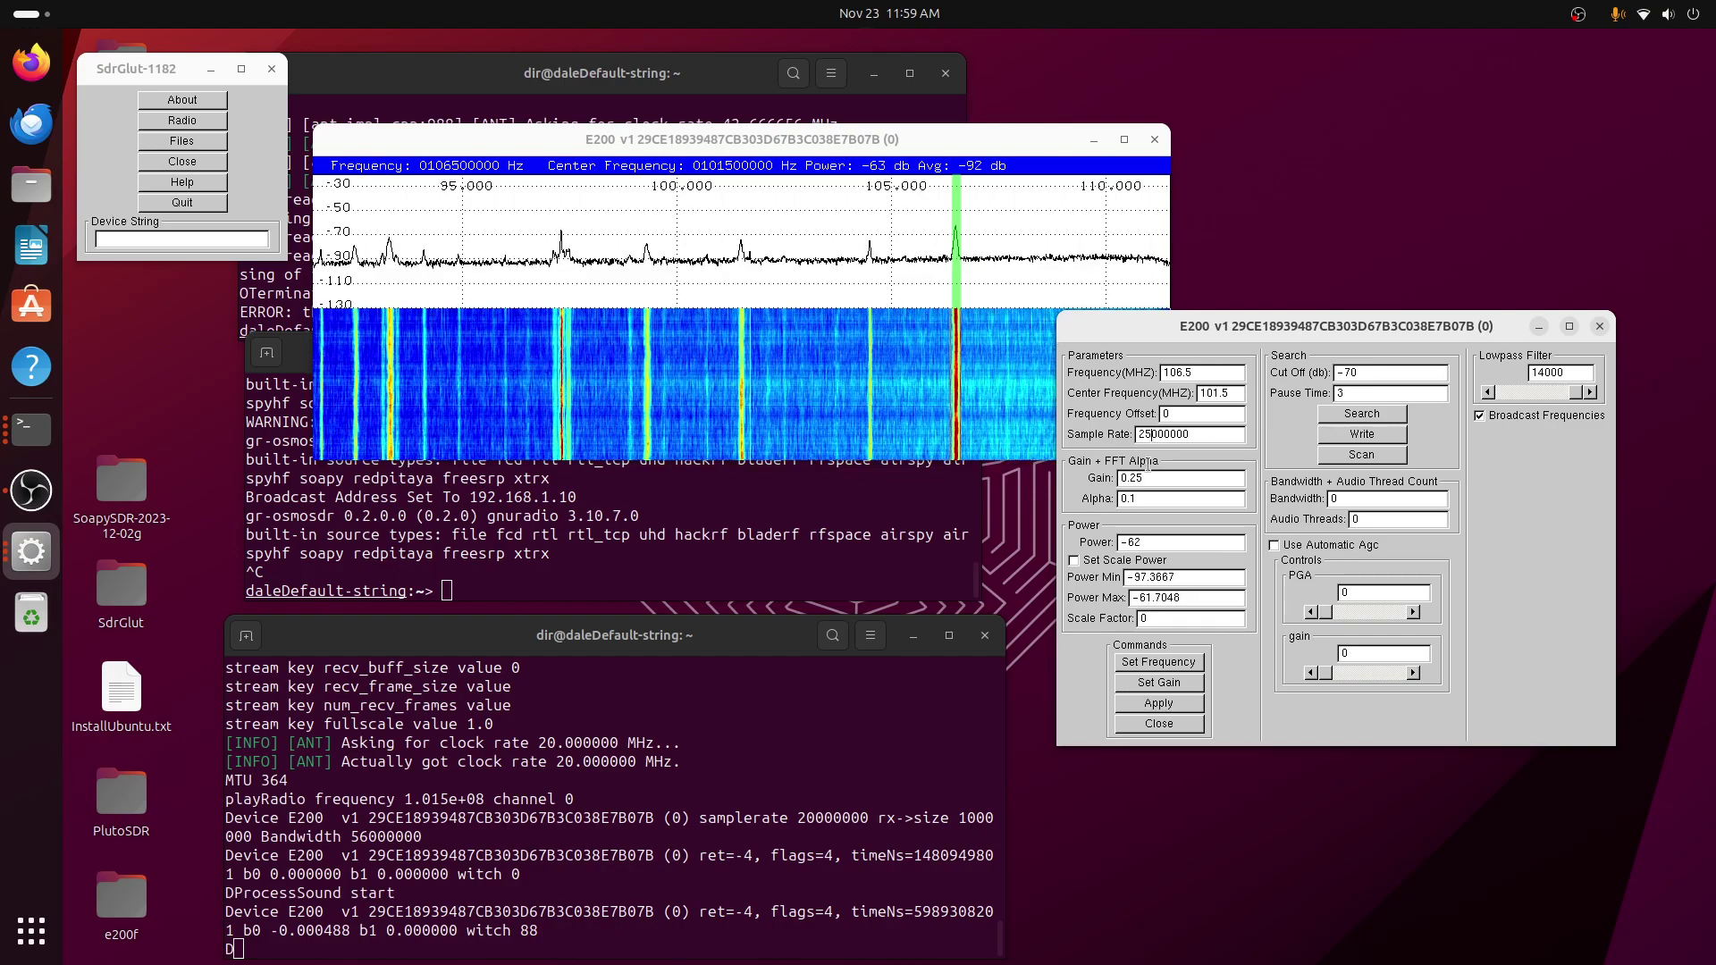
click(1176, 704)
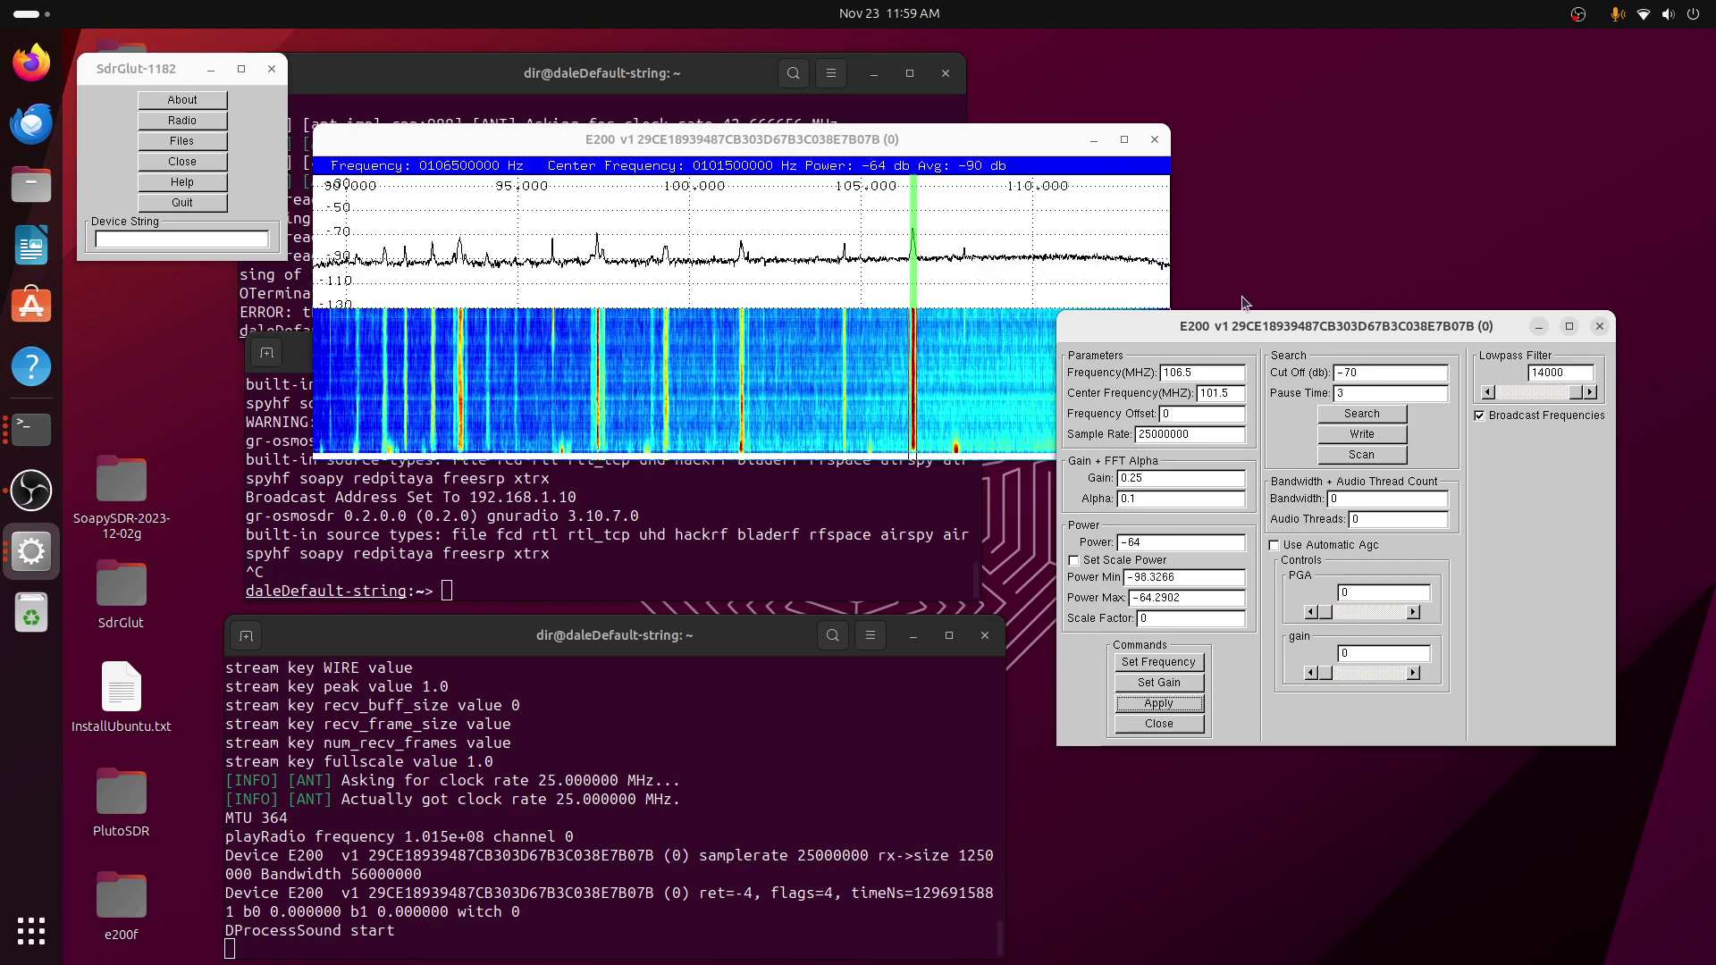
Move the parameters window aside, then shift the terminal upward and stretch it taller
drag(1224, 320, 1362, 184)
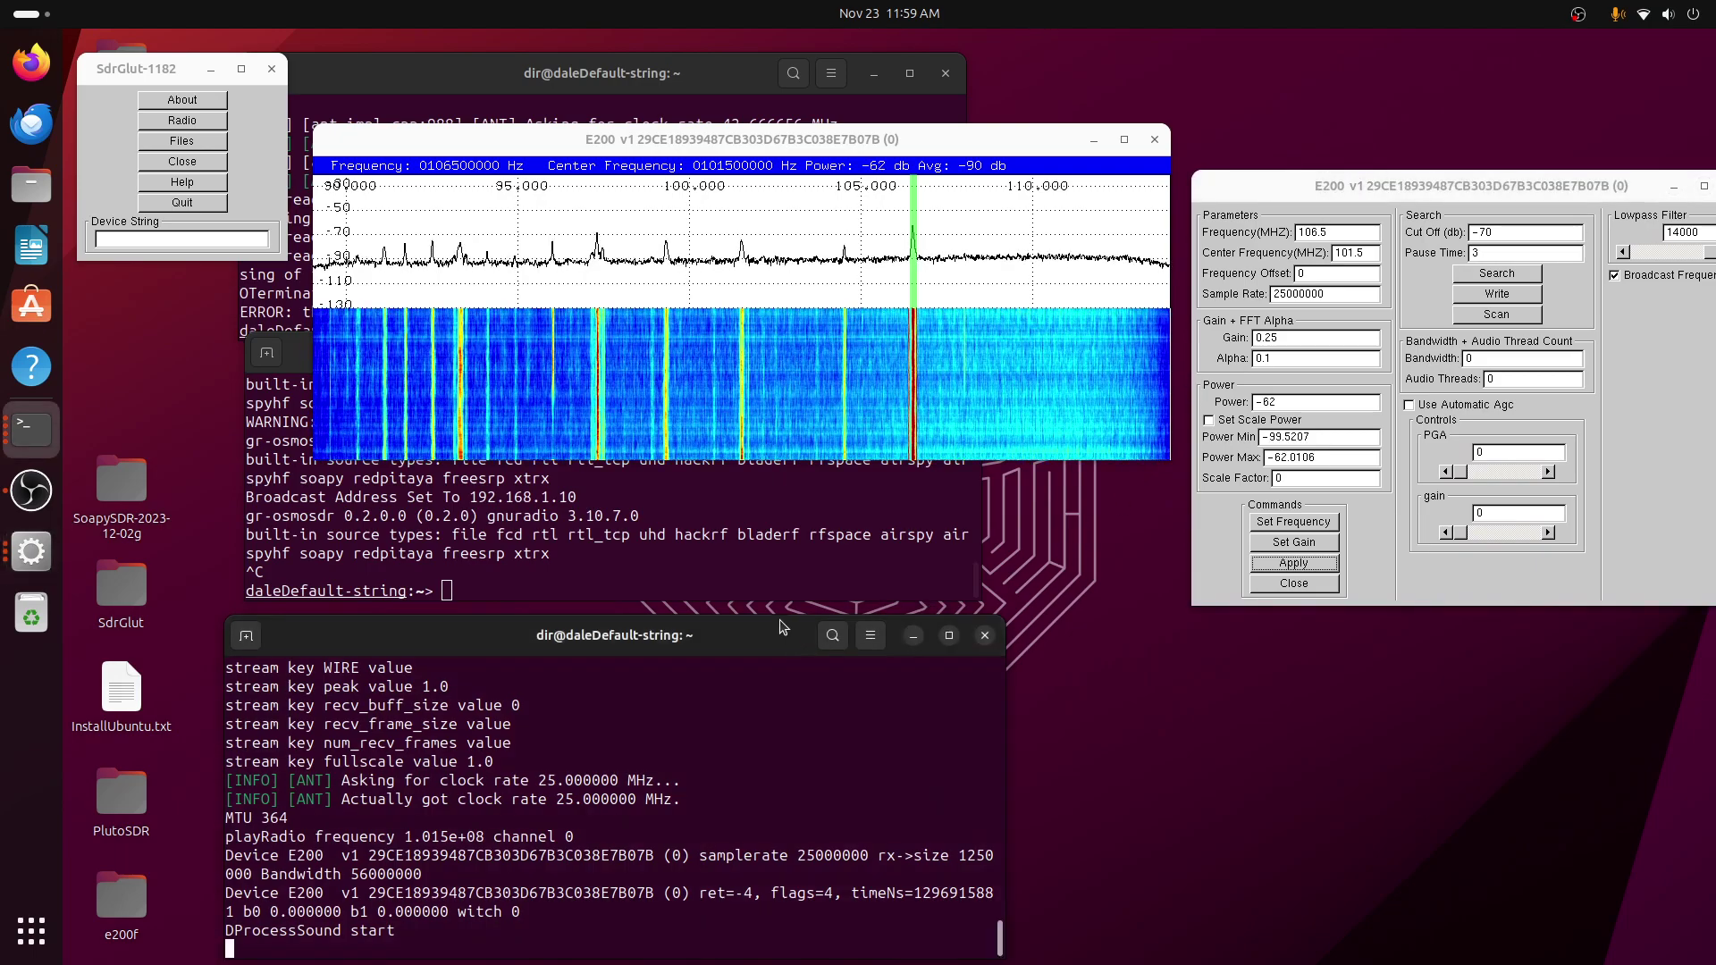
drag(785, 626, 862, 174)
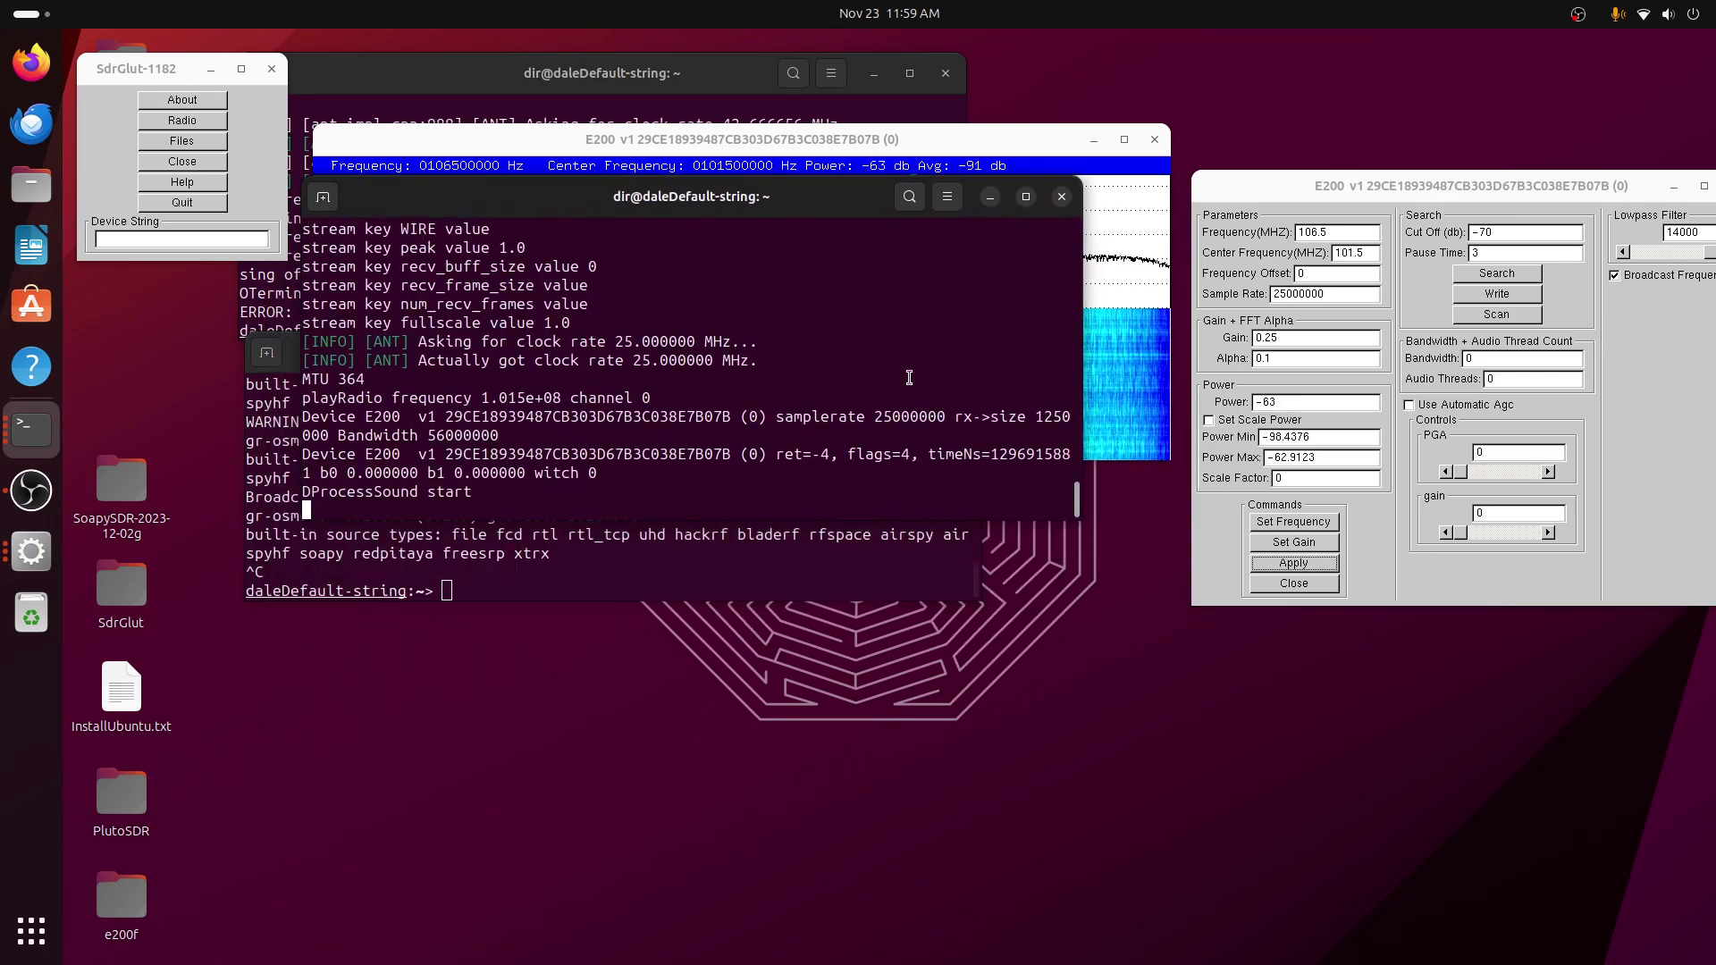
drag(1073, 523, 1077, 897)
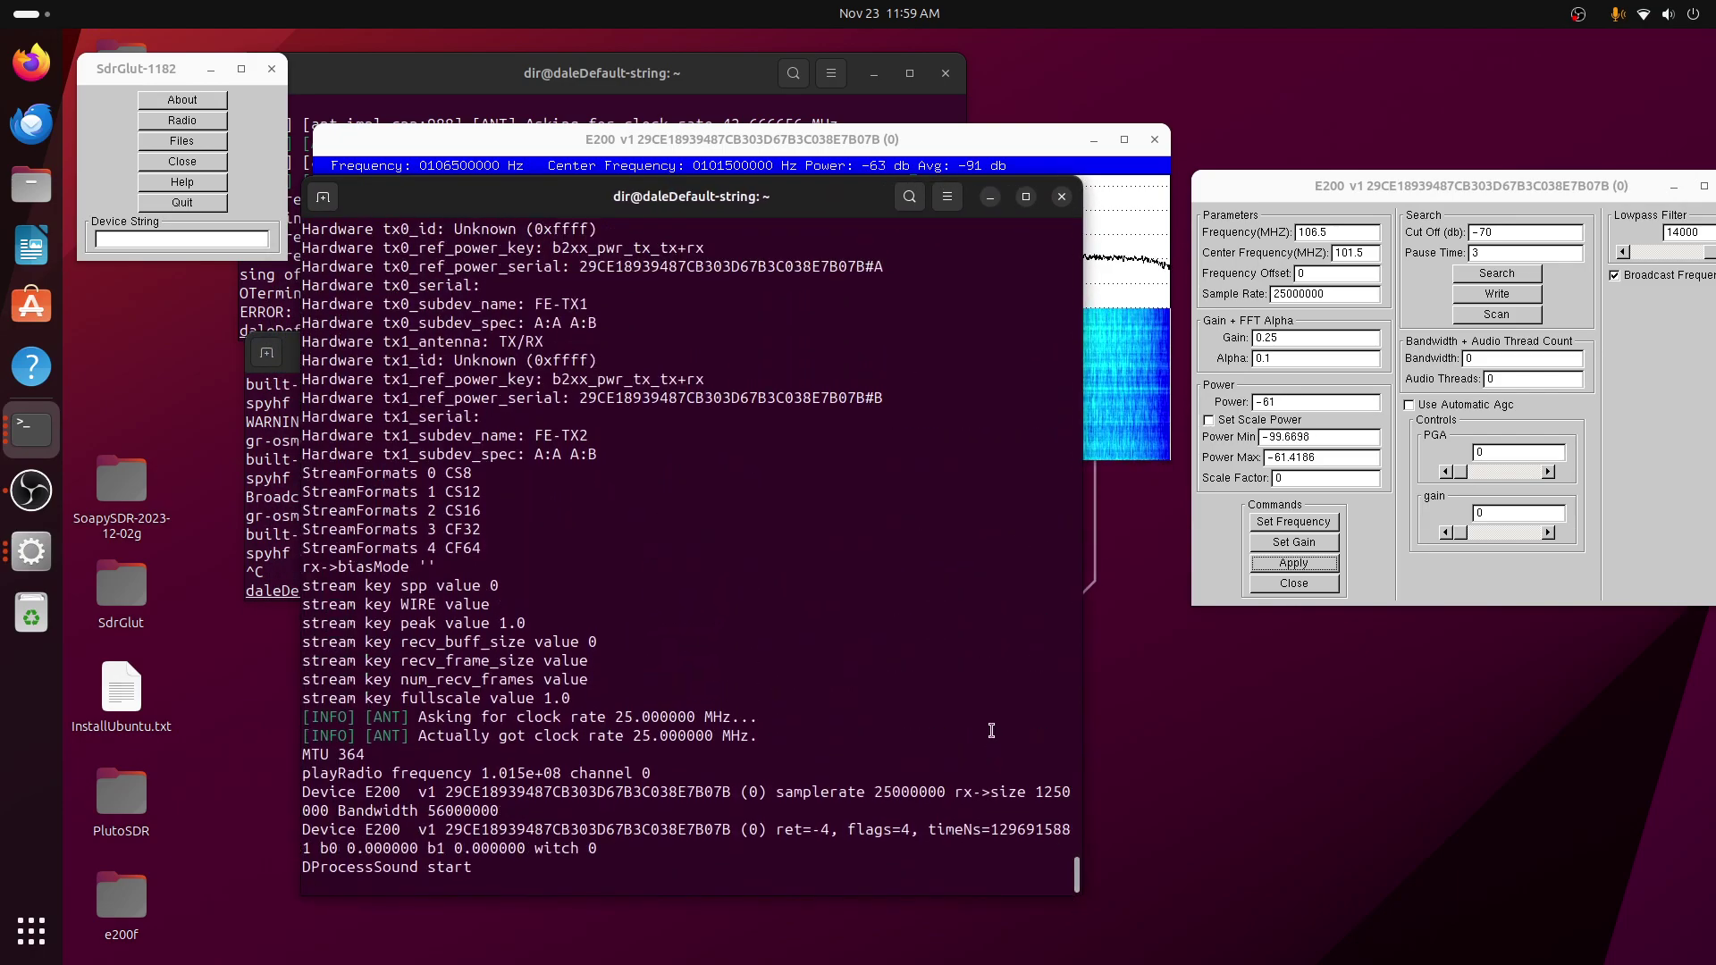
Scroll back through the terminal output to the device start-up and buffer warnings
scroll(983, 710, up, 10)
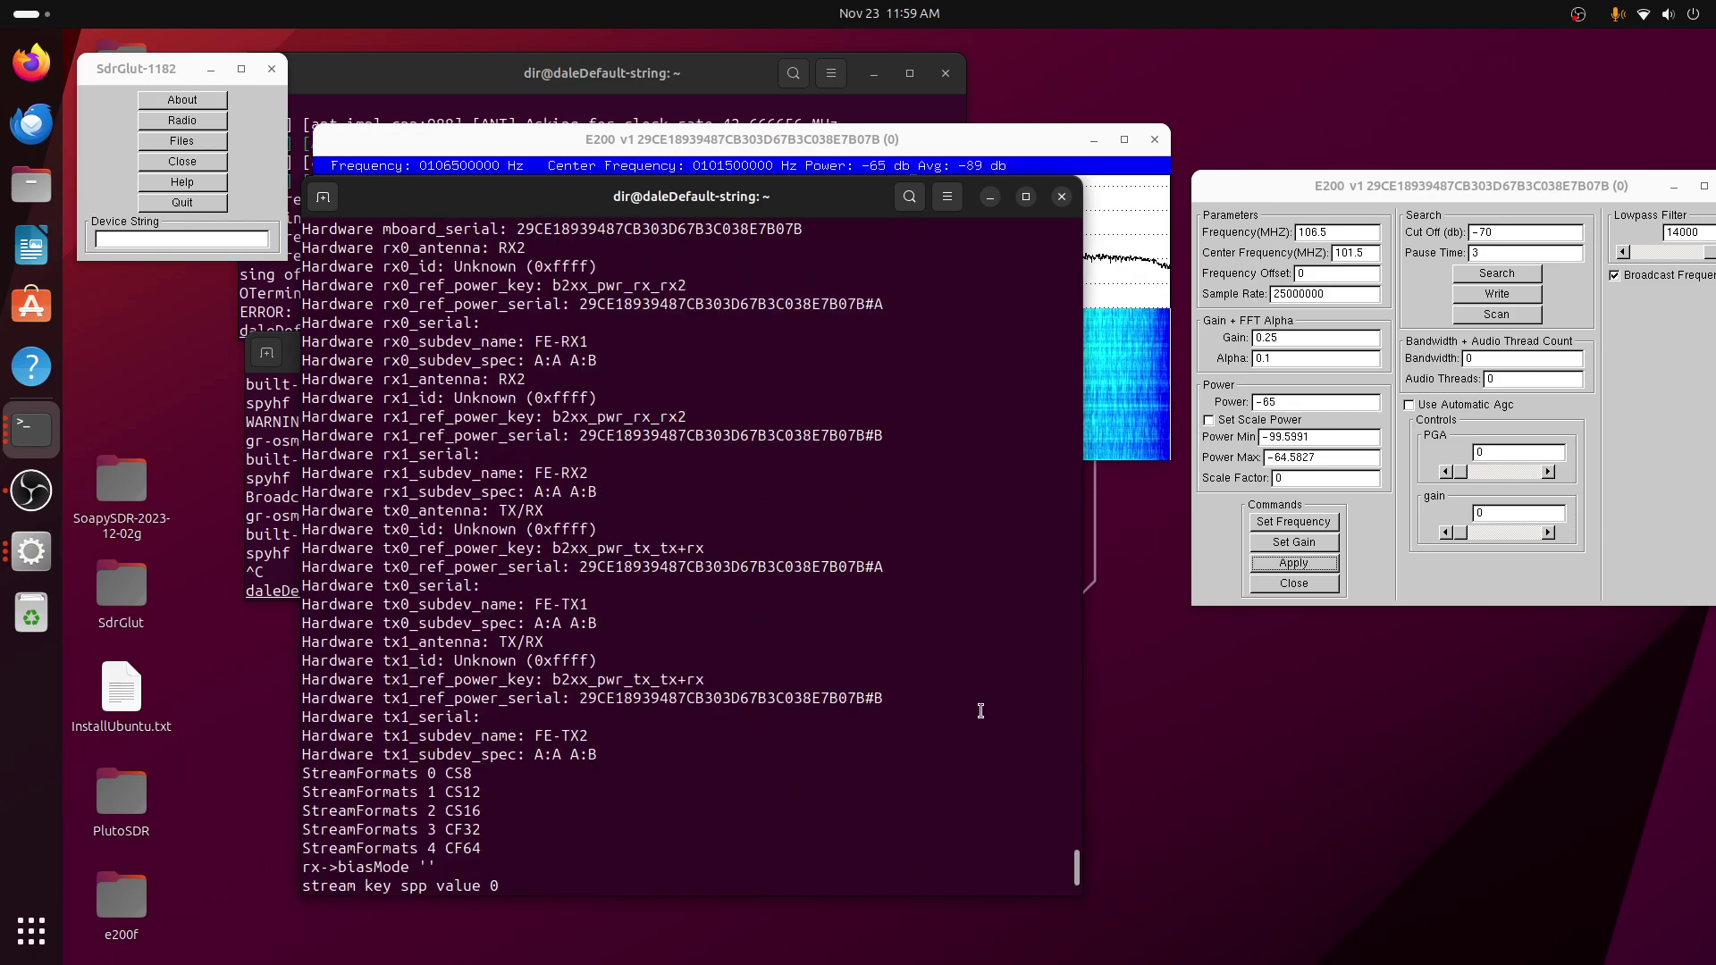
scroll(981, 710, up, 4)
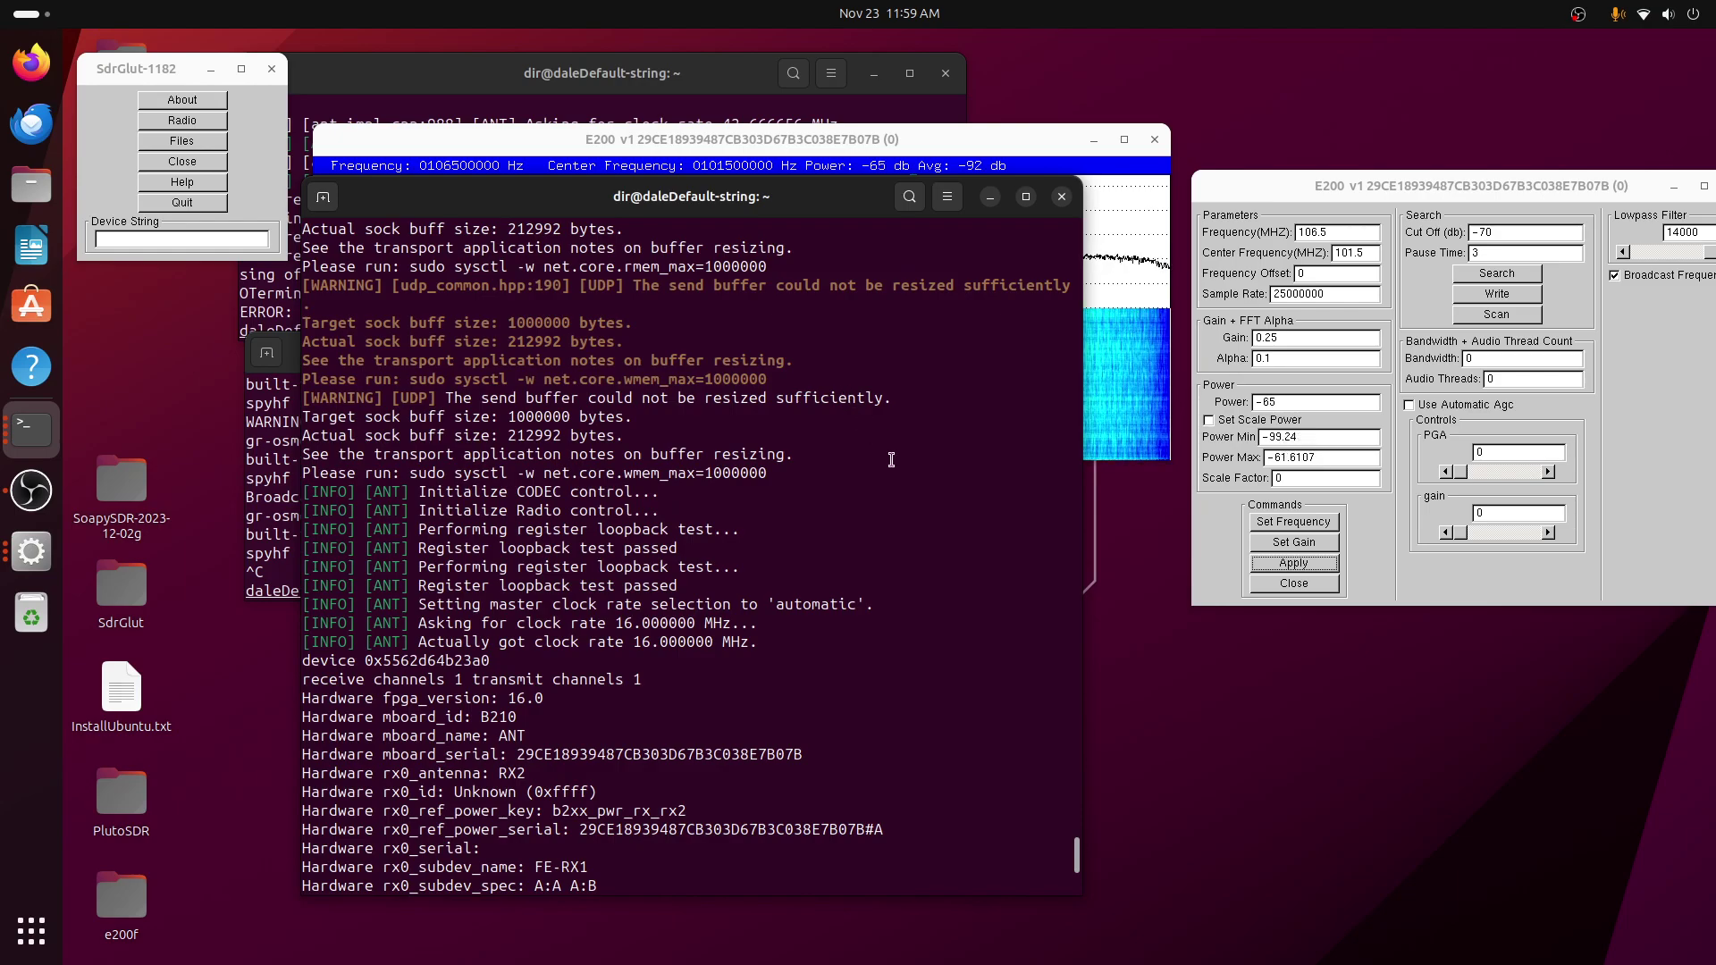
scroll(896, 473, up, 5)
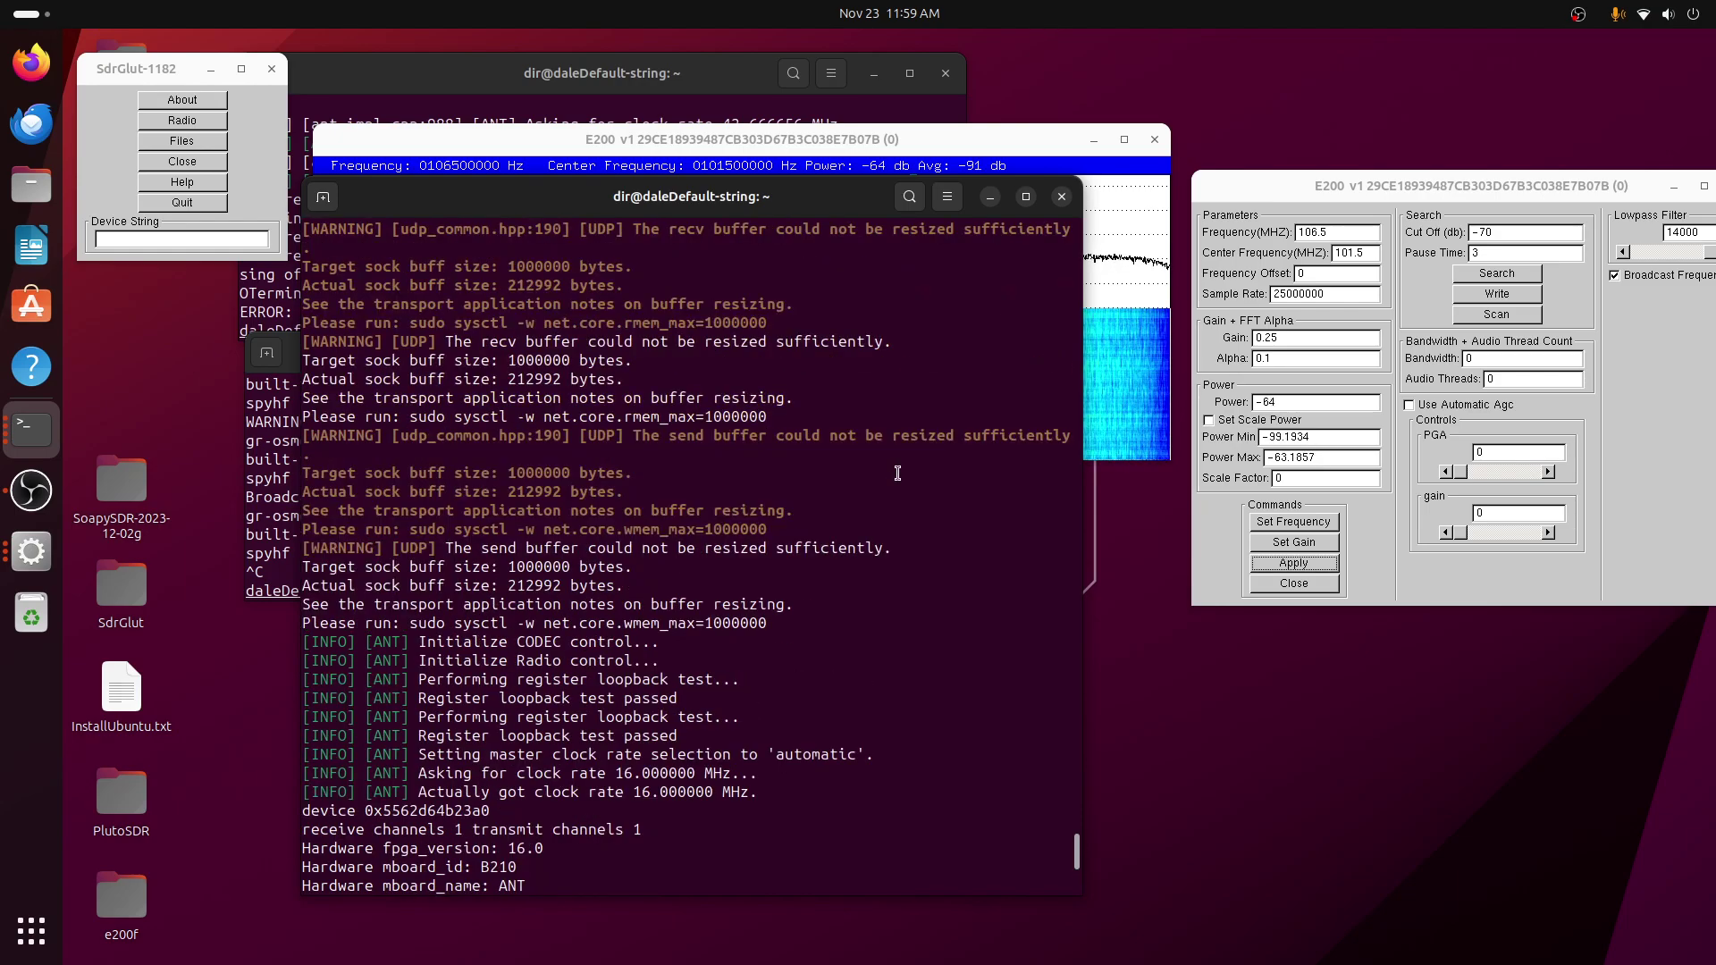
scroll(898, 472, up, 4)
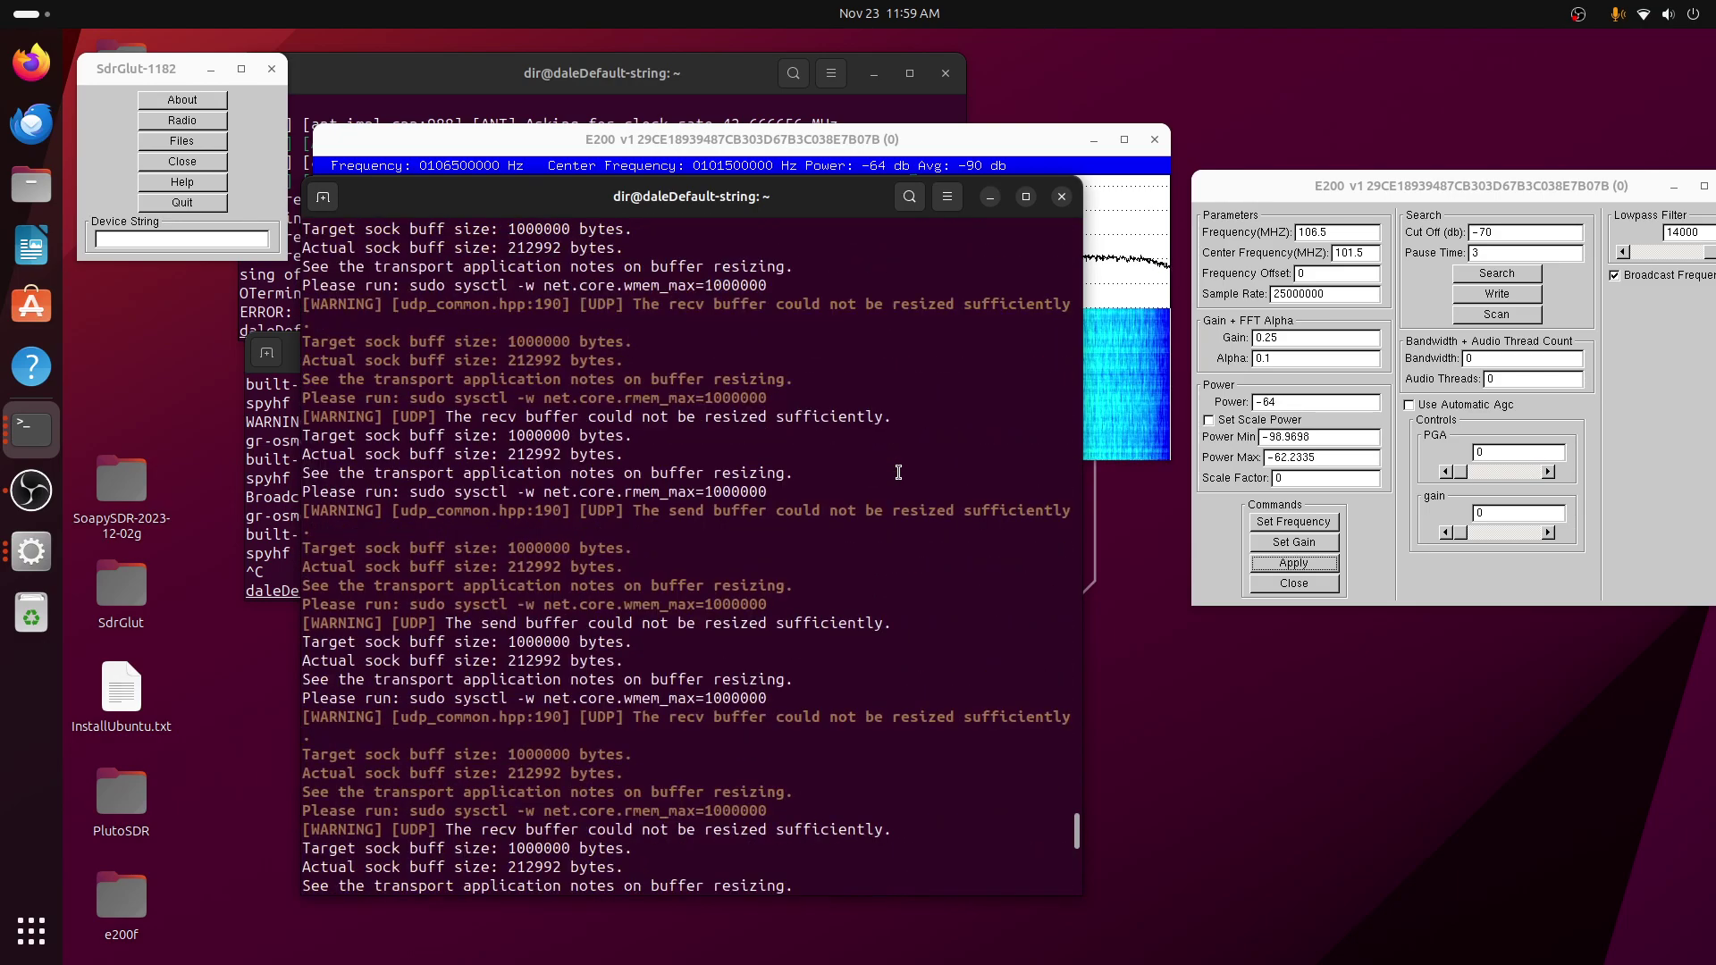
scroll(898, 472, up, 3)
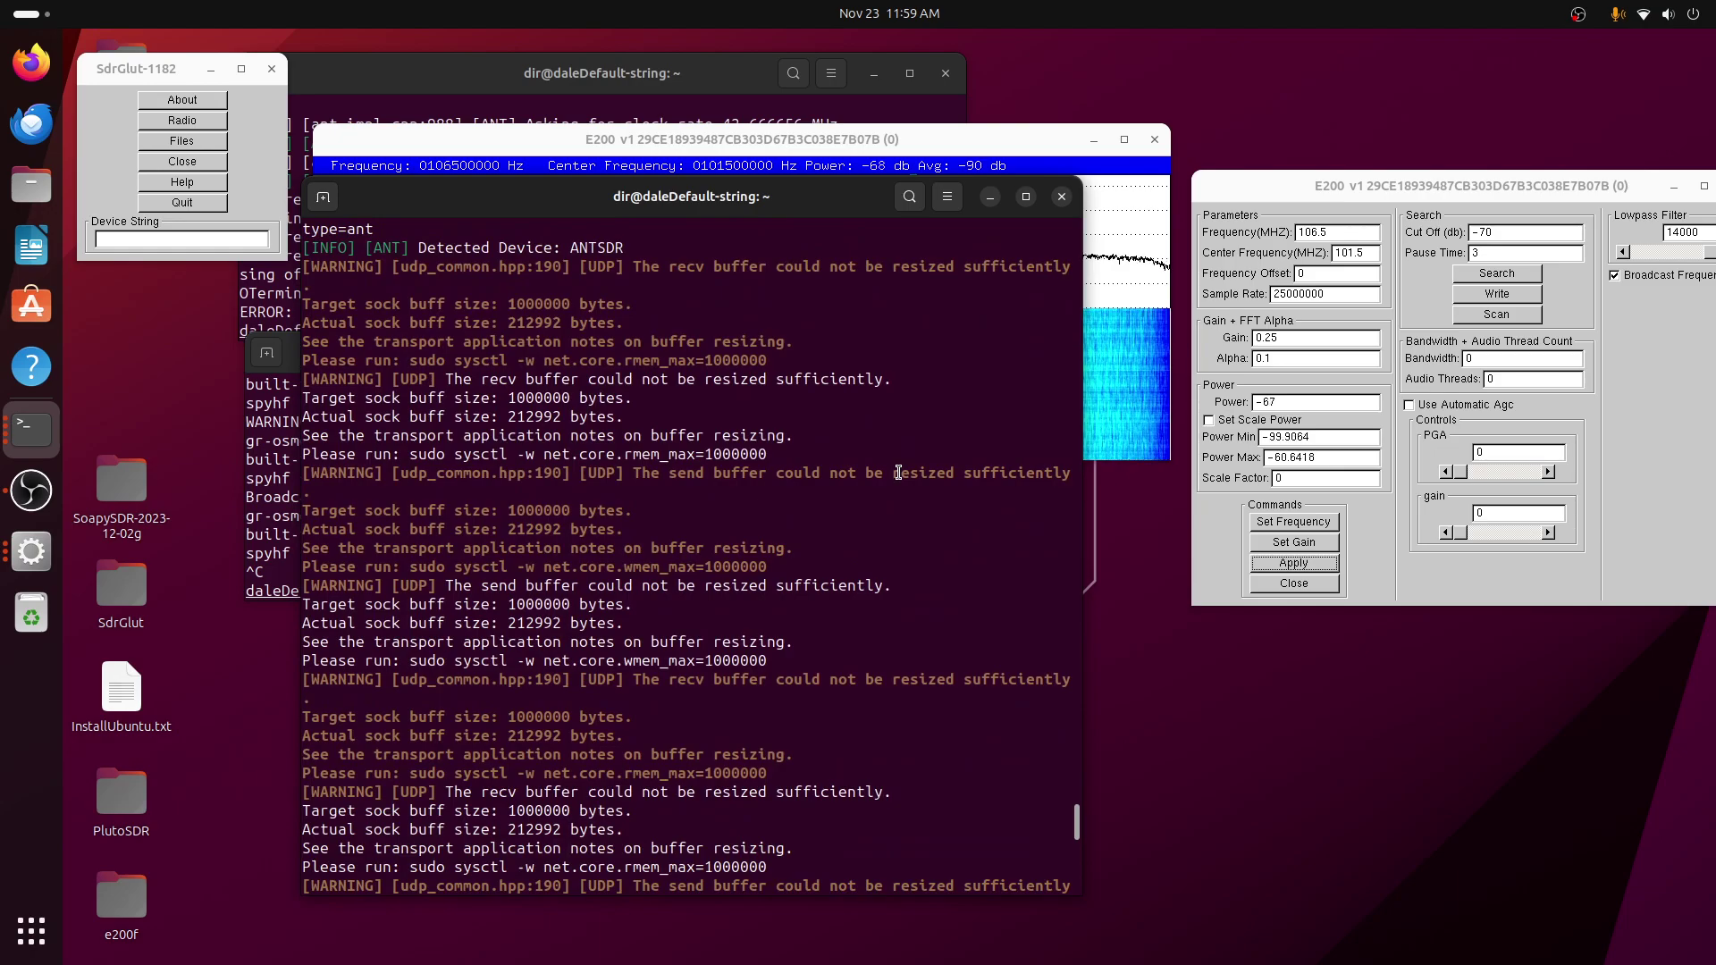
scroll(898, 471, up, 3)
scroll(898, 472, up, 10)
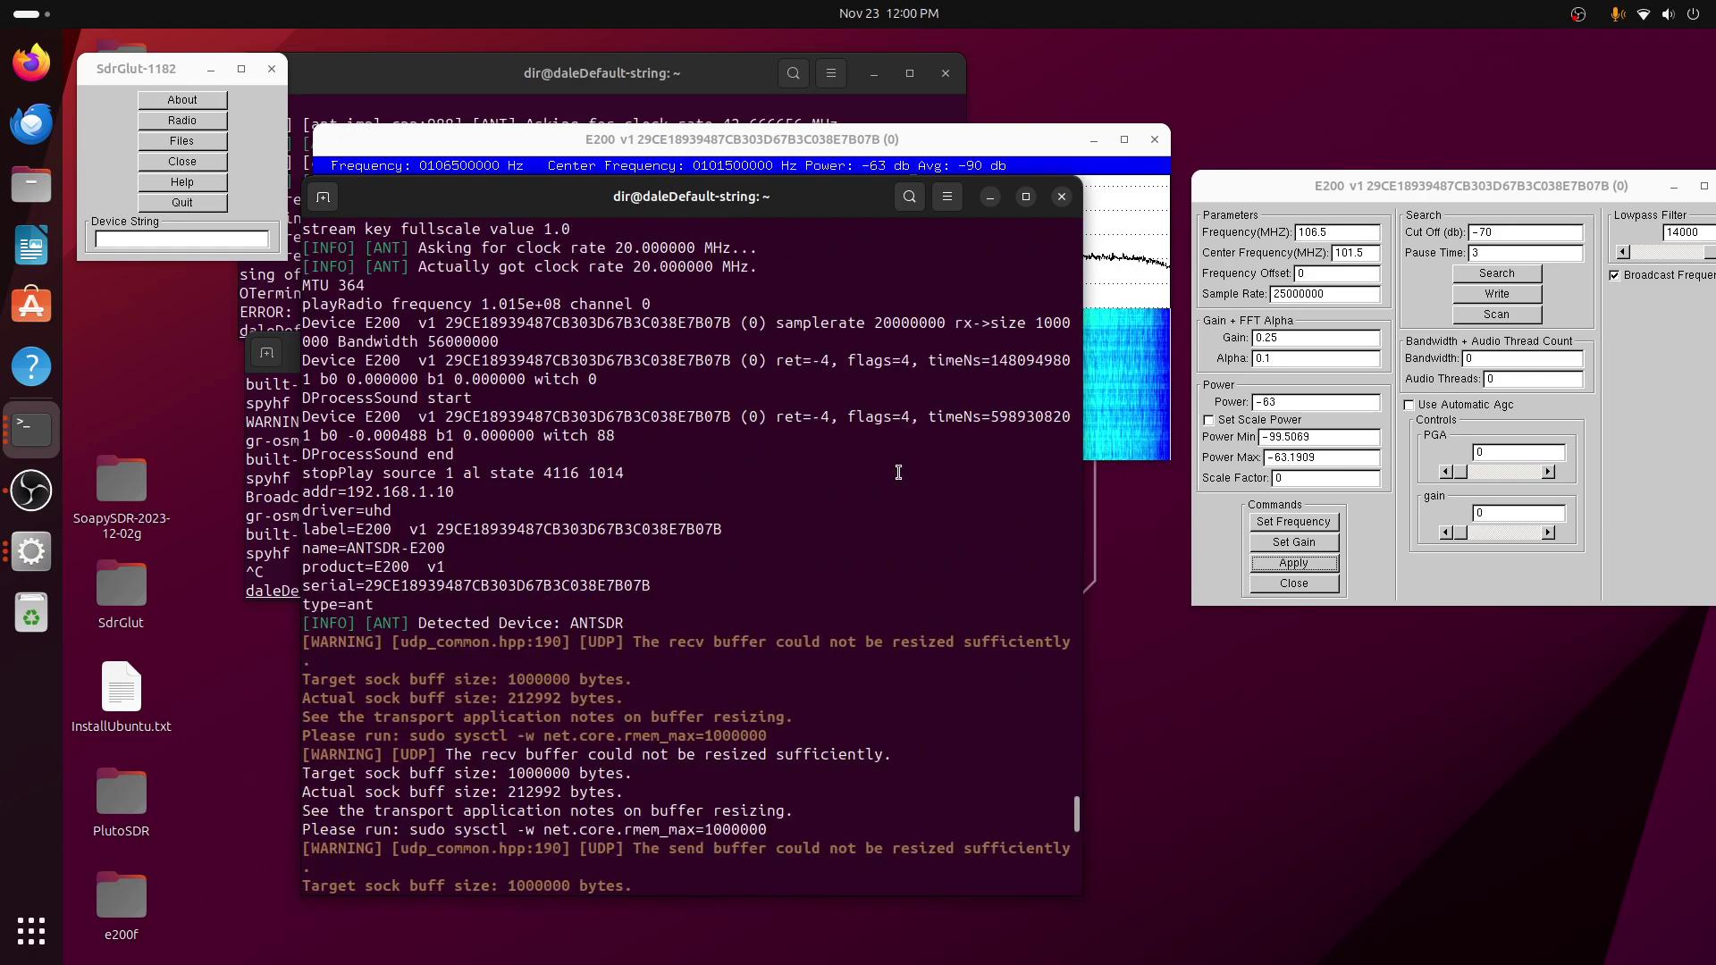
scroll(898, 471, up, 3)
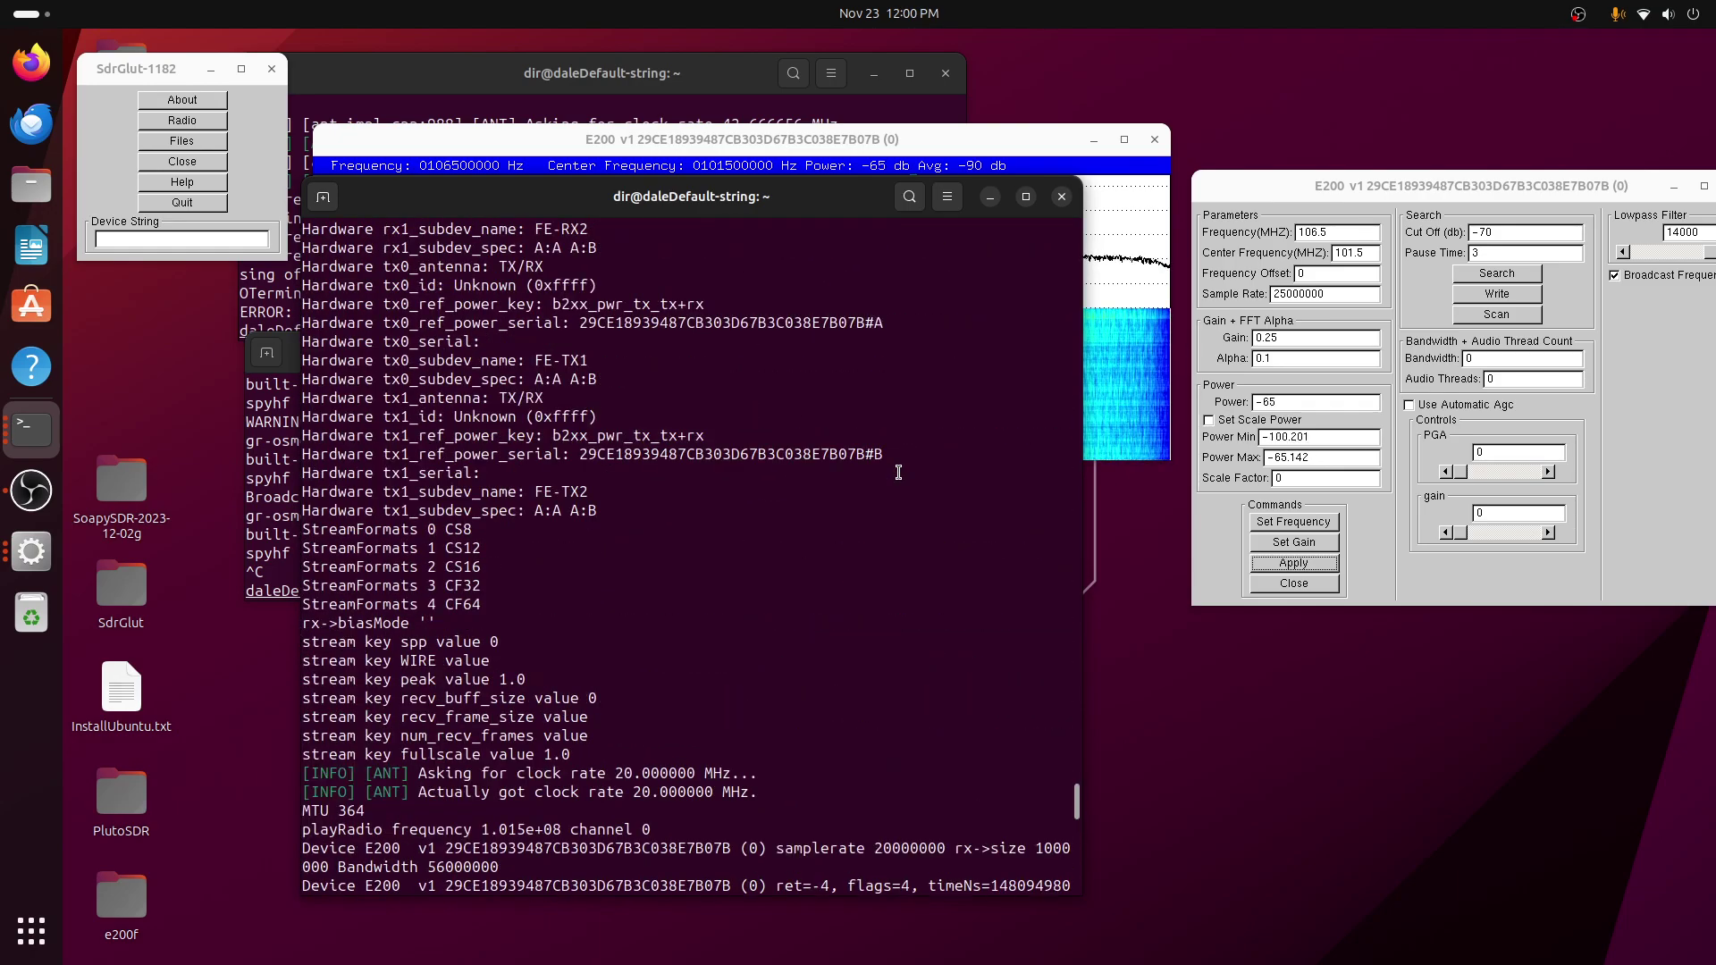
Raise the E200 spectrum and waterfall window above the terminal
click(1038, 136)
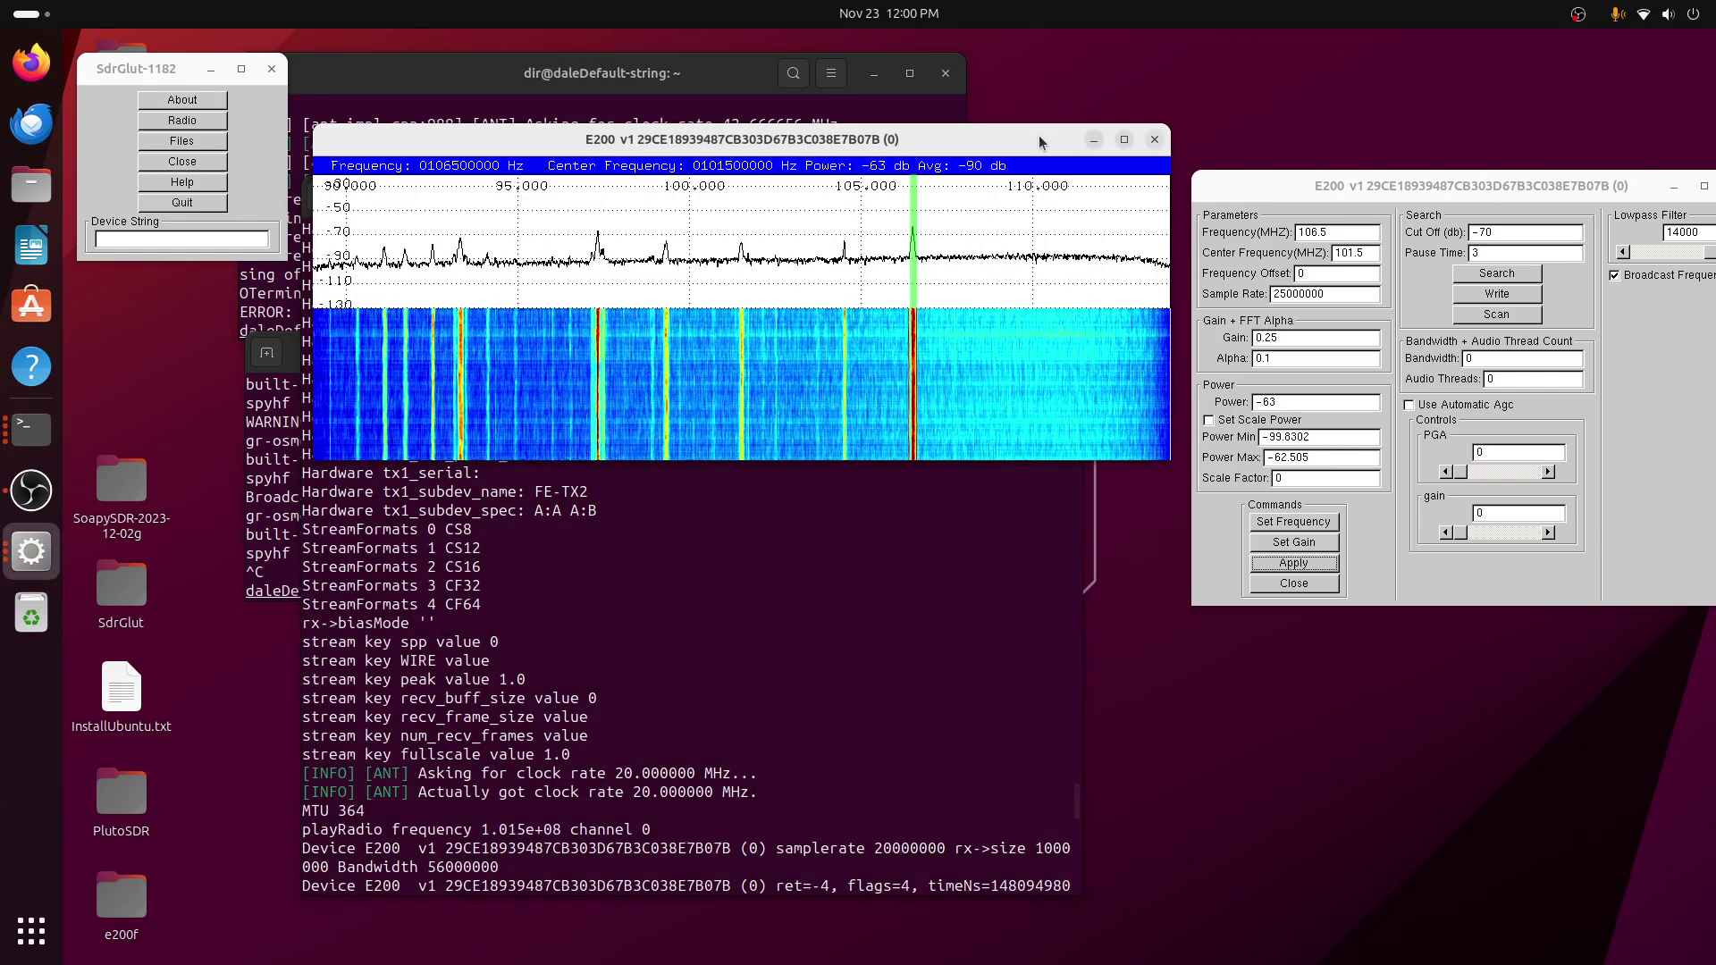